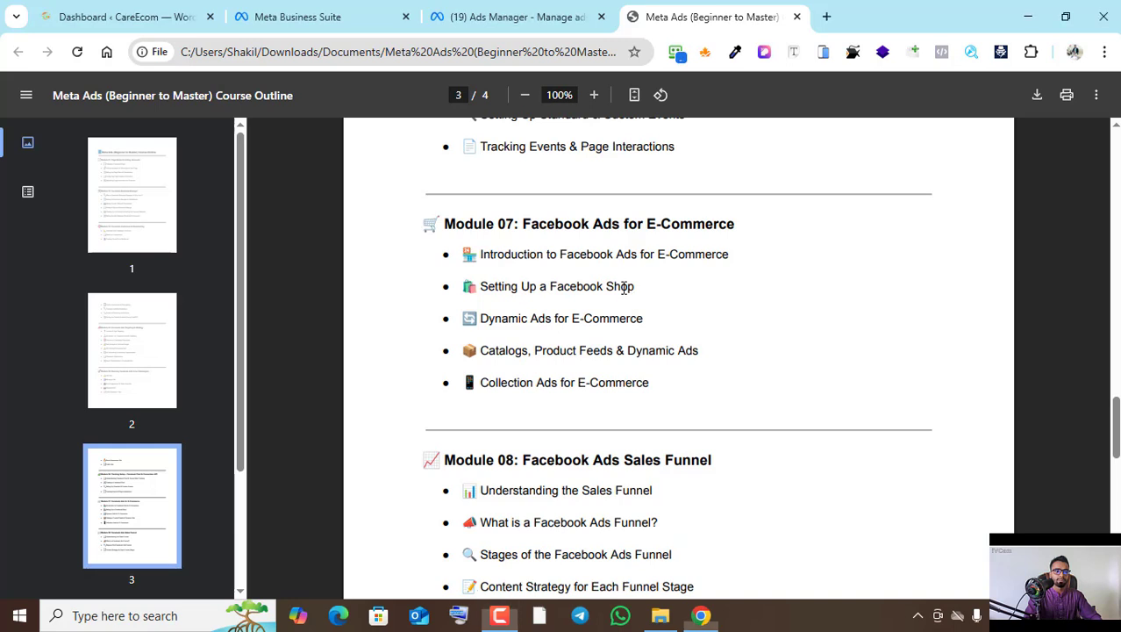
drag(635, 286, 470, 289)
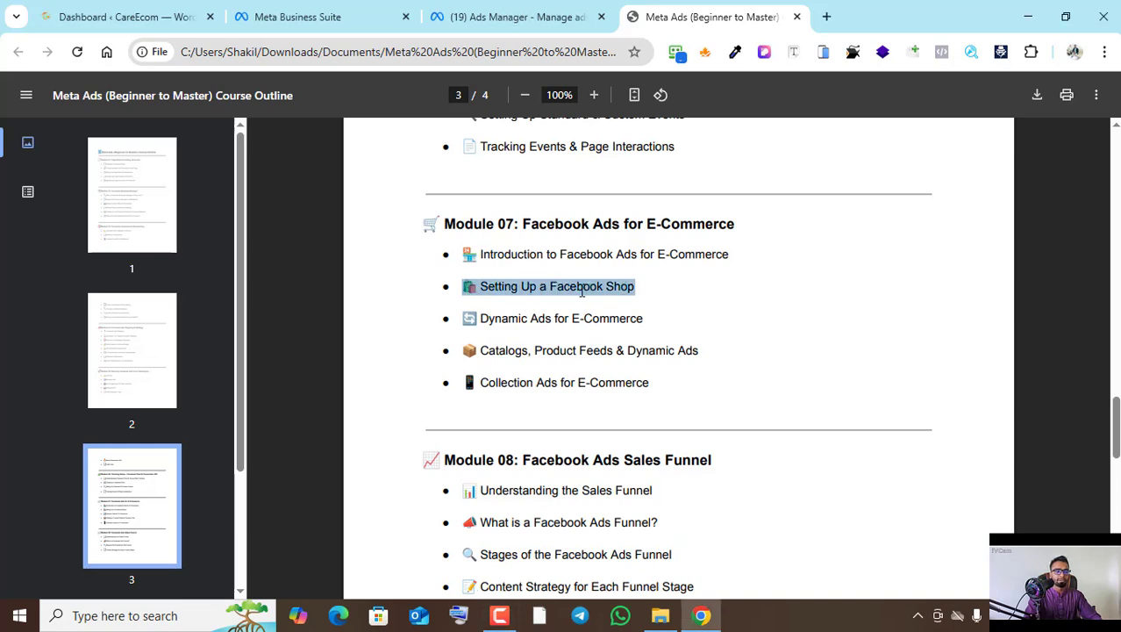
drag(648, 319, 656, 355)
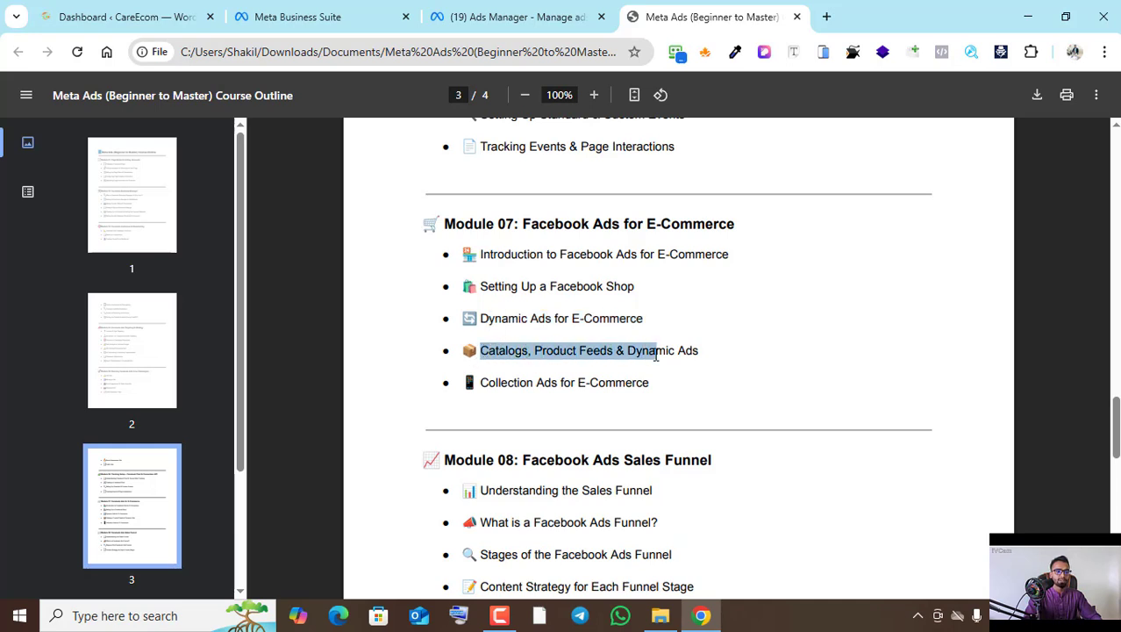
- Switch to Meta Business Suite and open Commerce Manager for the Dreamploy business portfolio
click(321, 15)
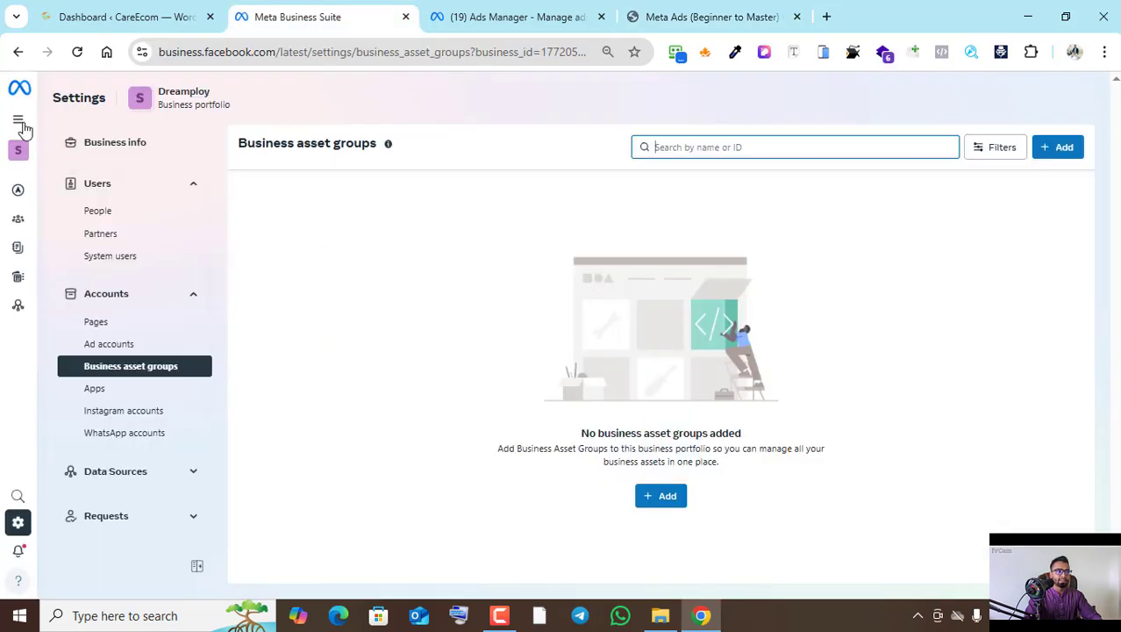
mouse_move(19, 118)
click(123, 99)
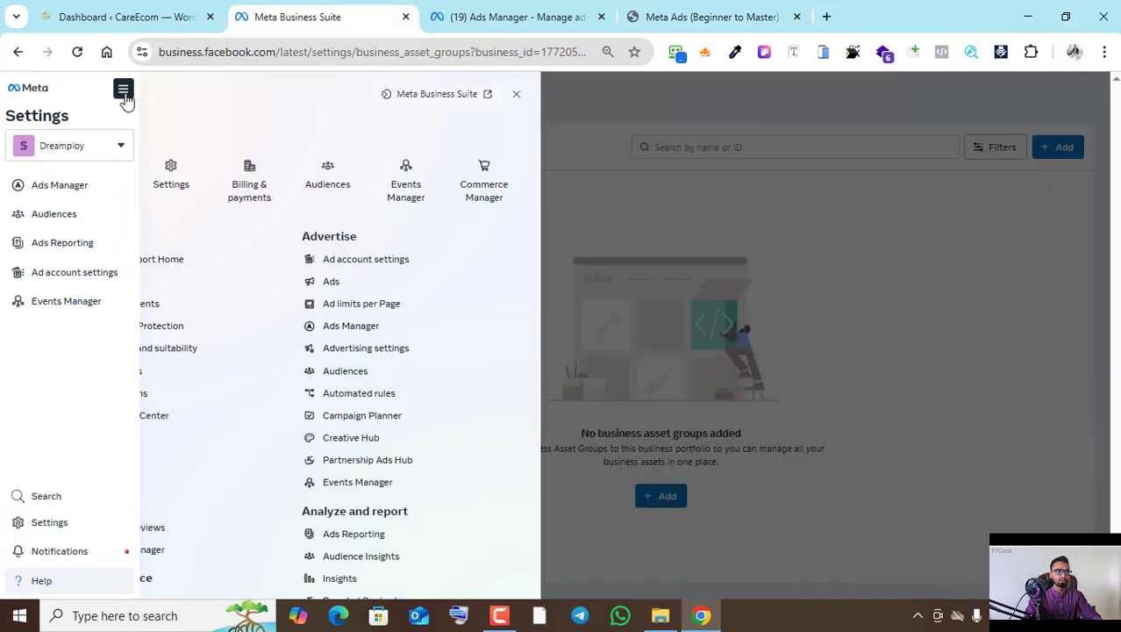
scroll(363, 375, down, 2)
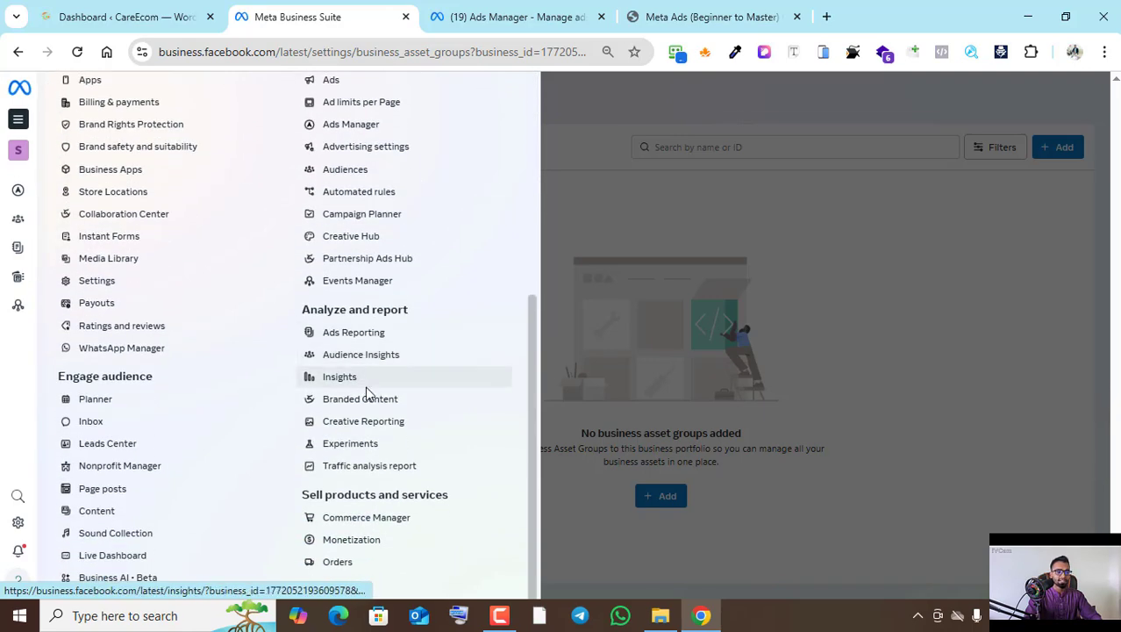
click(394, 519)
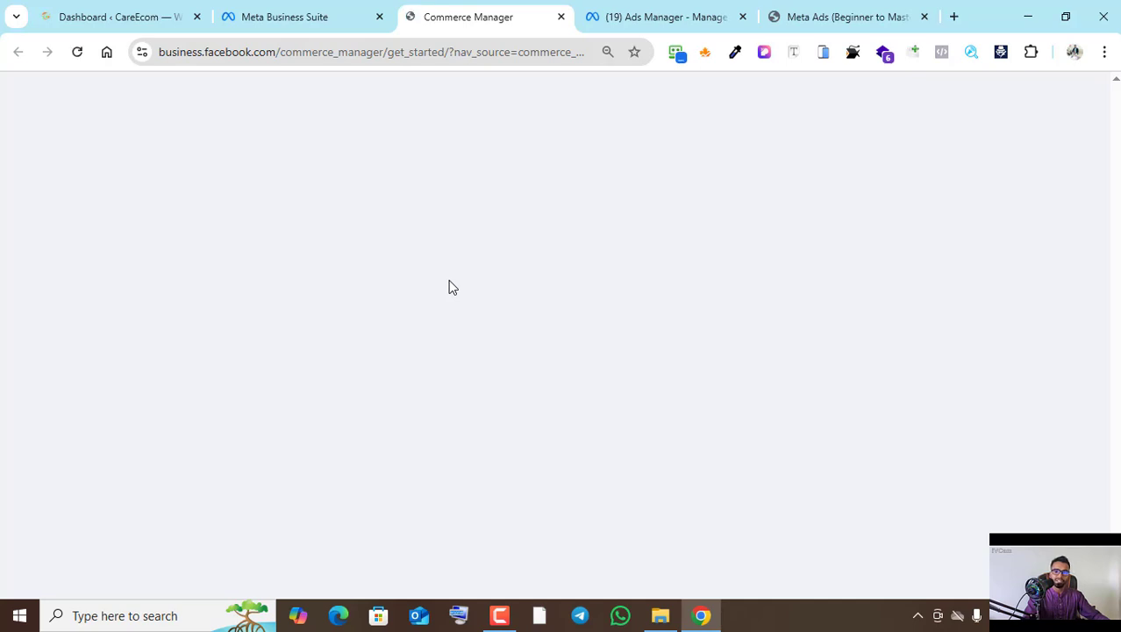
- Start adding products with a new catalog of type Online products, keeping the Dreamploy portfolio and the name Catalog_products
scroll(558, 288, down, 2)
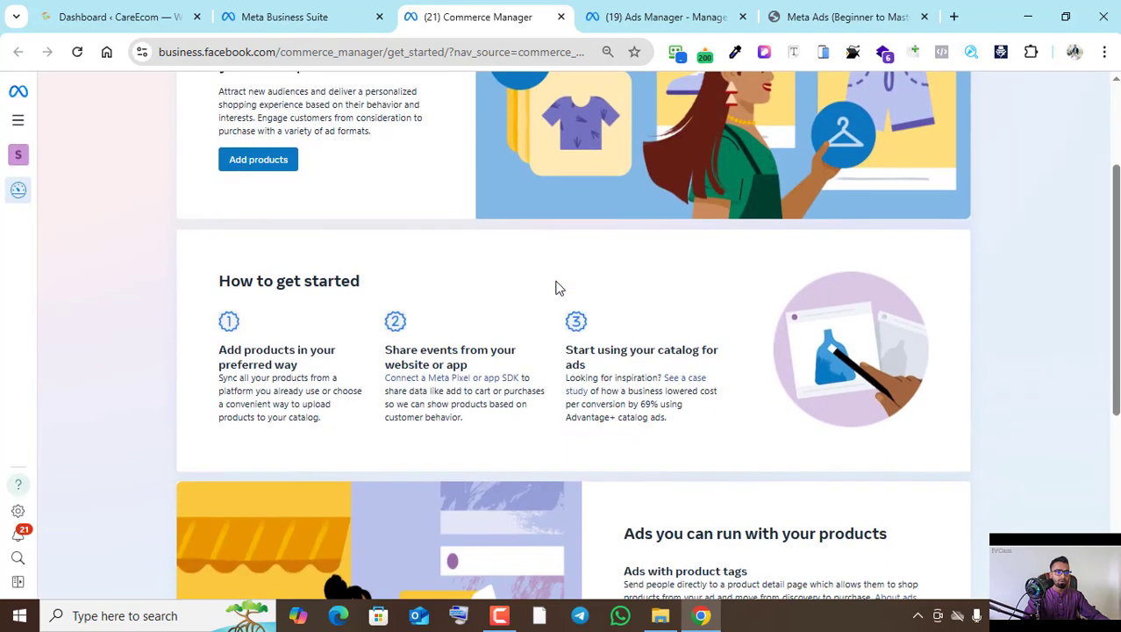
scroll(557, 287, down, 4)
scroll(554, 285, up, 6)
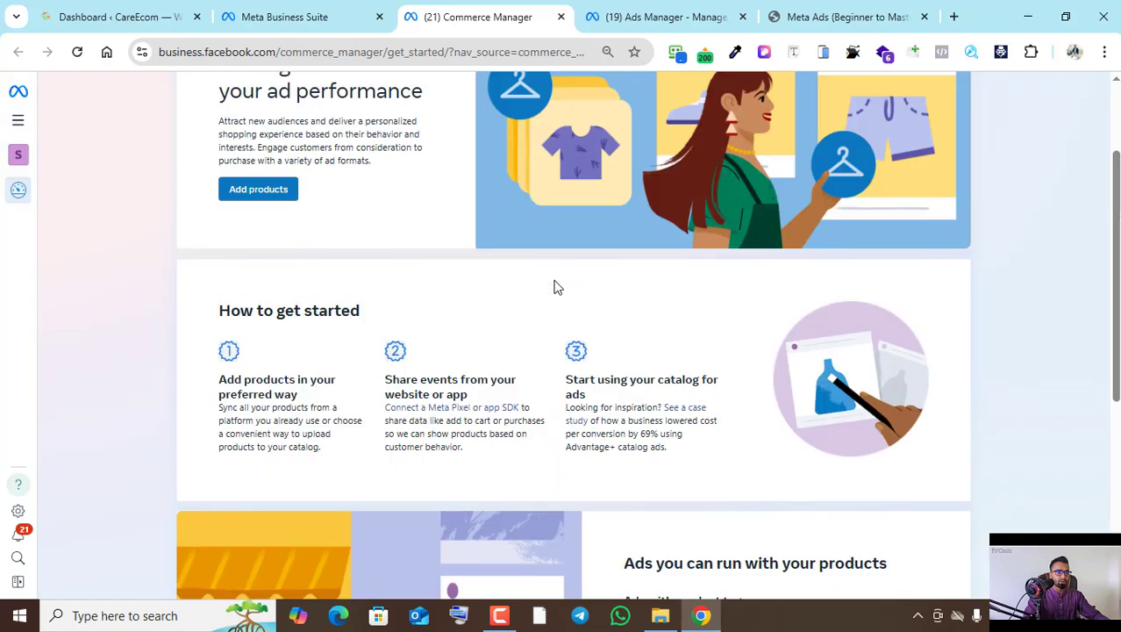
click(268, 332)
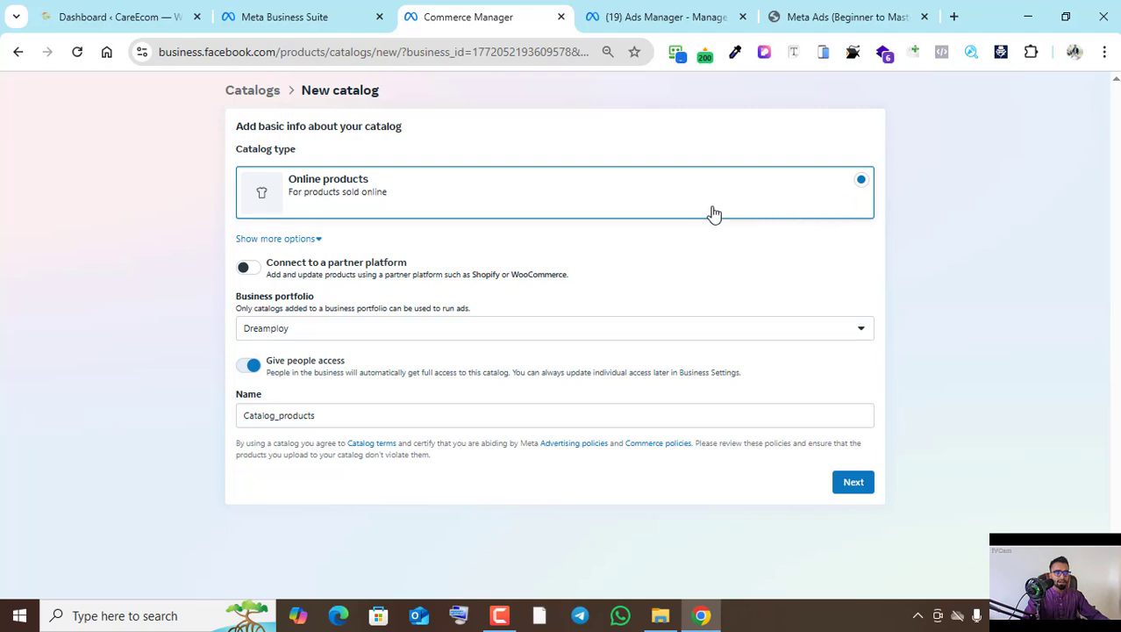
click(684, 211)
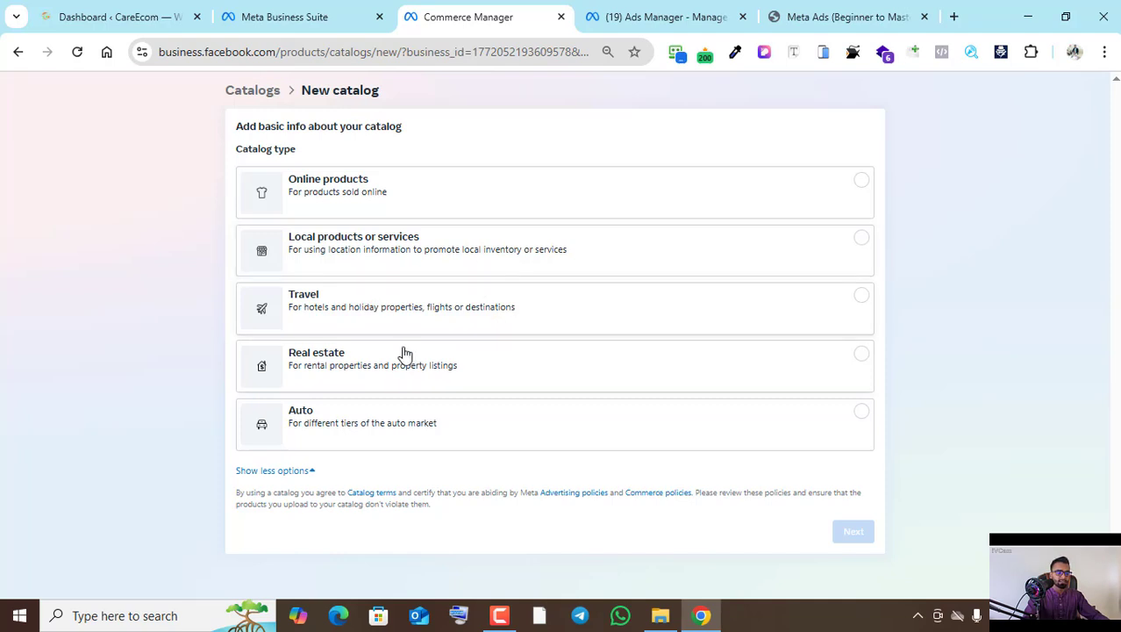
click(450, 206)
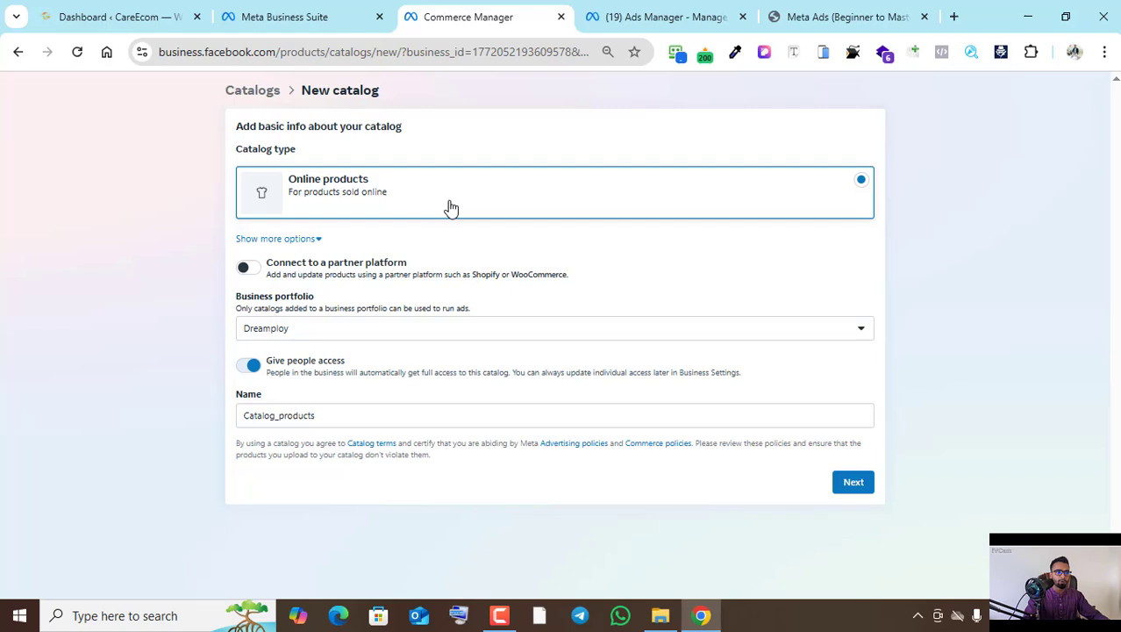
click(852, 485)
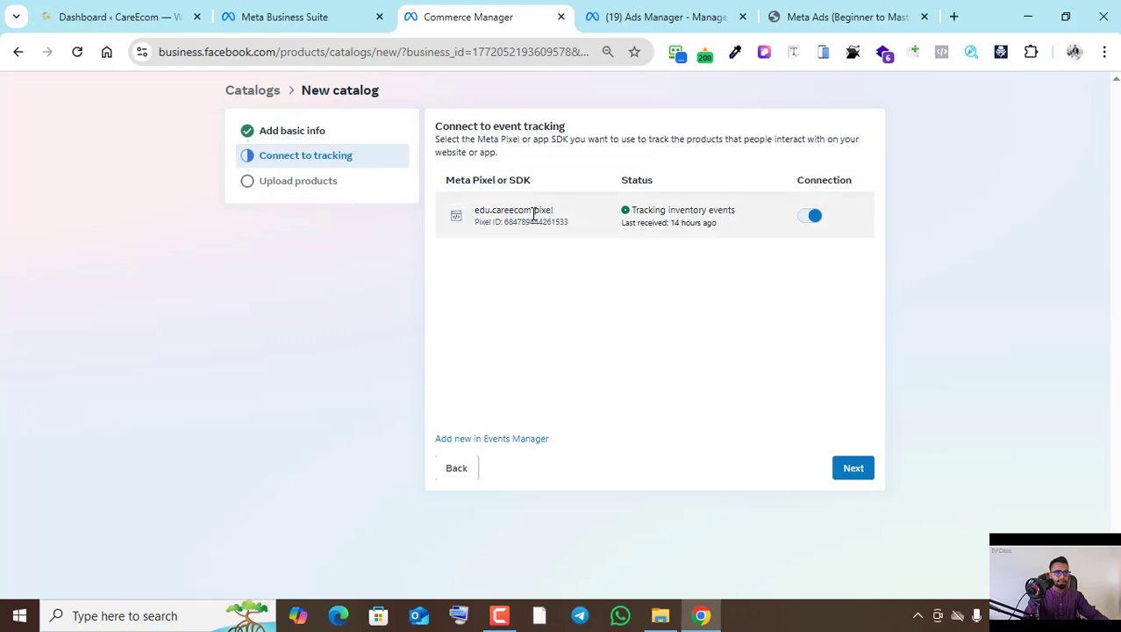
- Keep the edu.careecom pixel connected for event tracking and choose a data feed supplied by URL as the product upload method
click(845, 469)
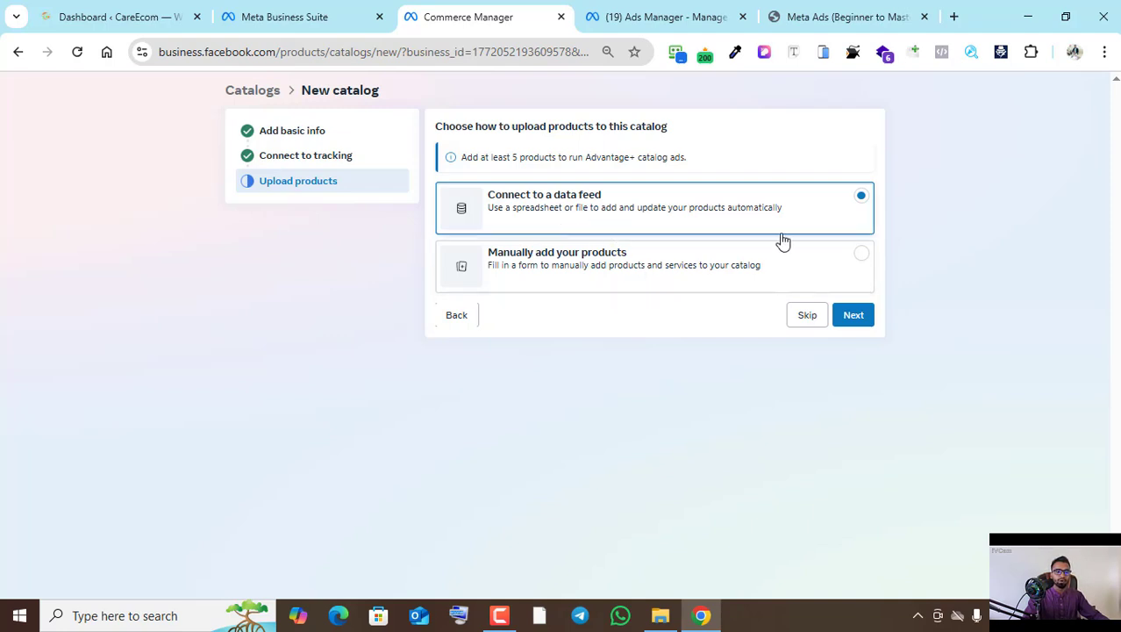
click(854, 316)
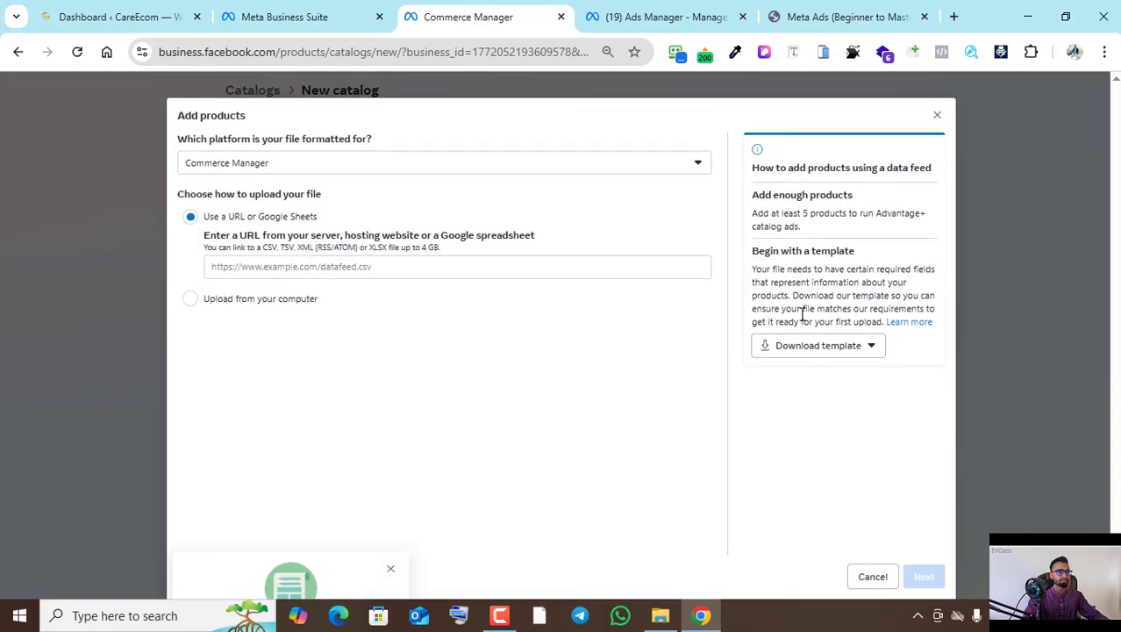
click(377, 266)
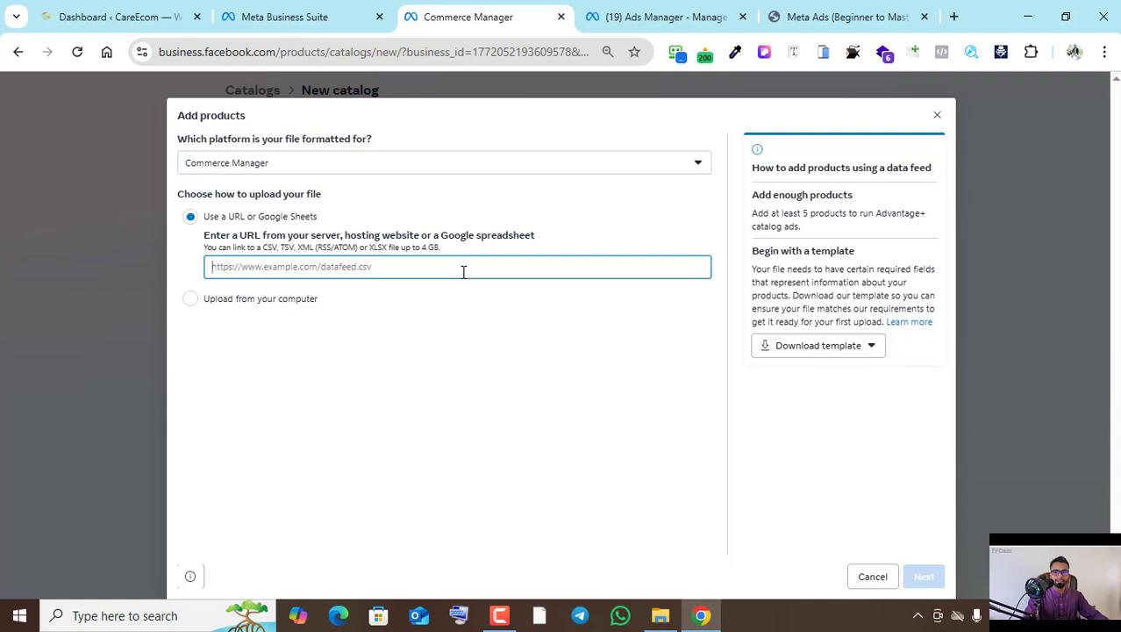
- Switch to the CareEcom WordPress dashboard and search the plugins to add for "product catalog by pixel you"
click(172, 15)
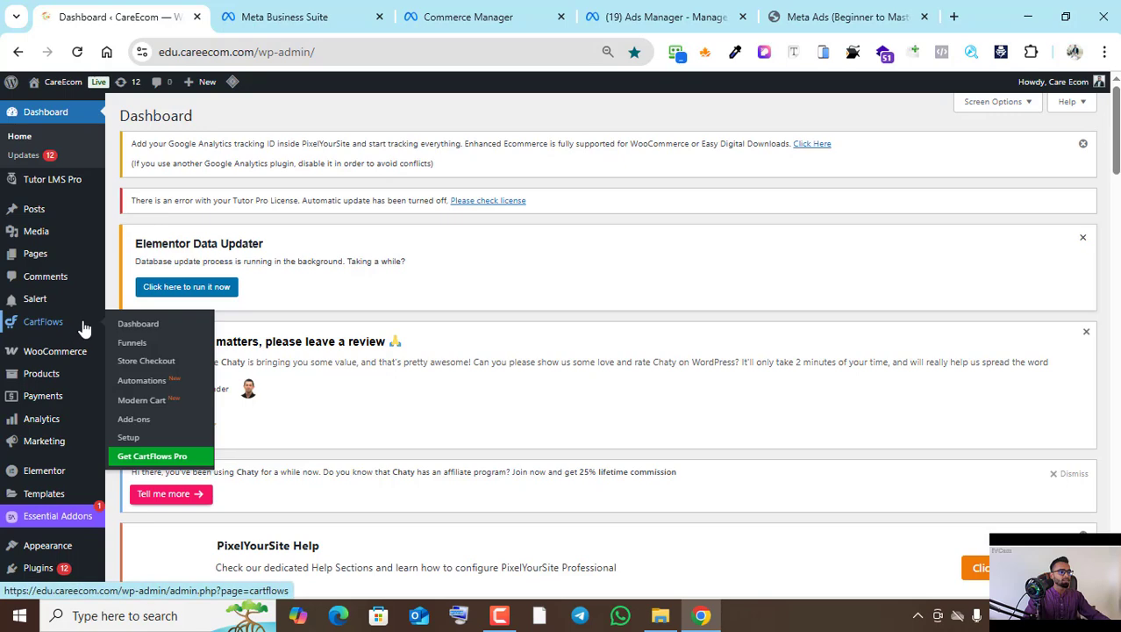
scroll(83, 325, down, 2)
mouse_move(63, 409)
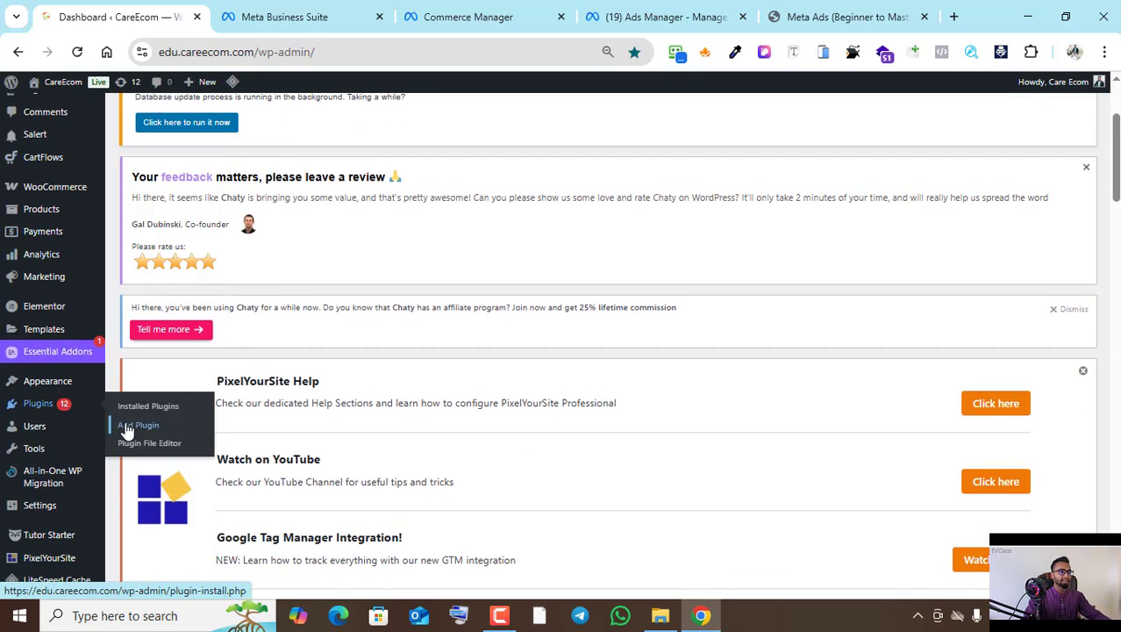
click(128, 429)
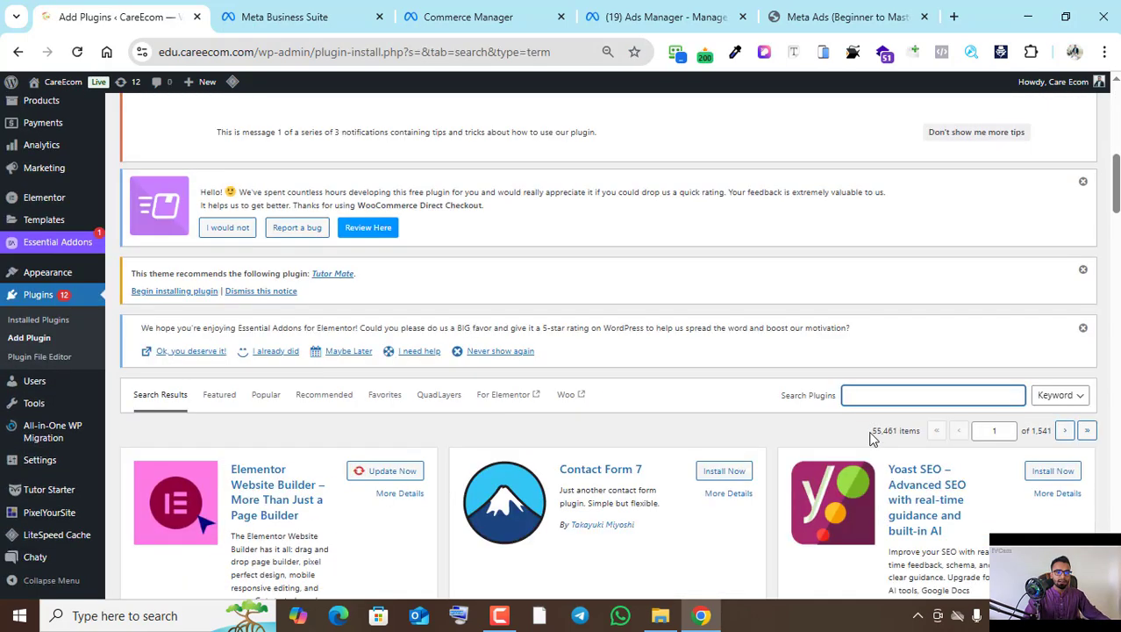
text(product catalog by pixel you)
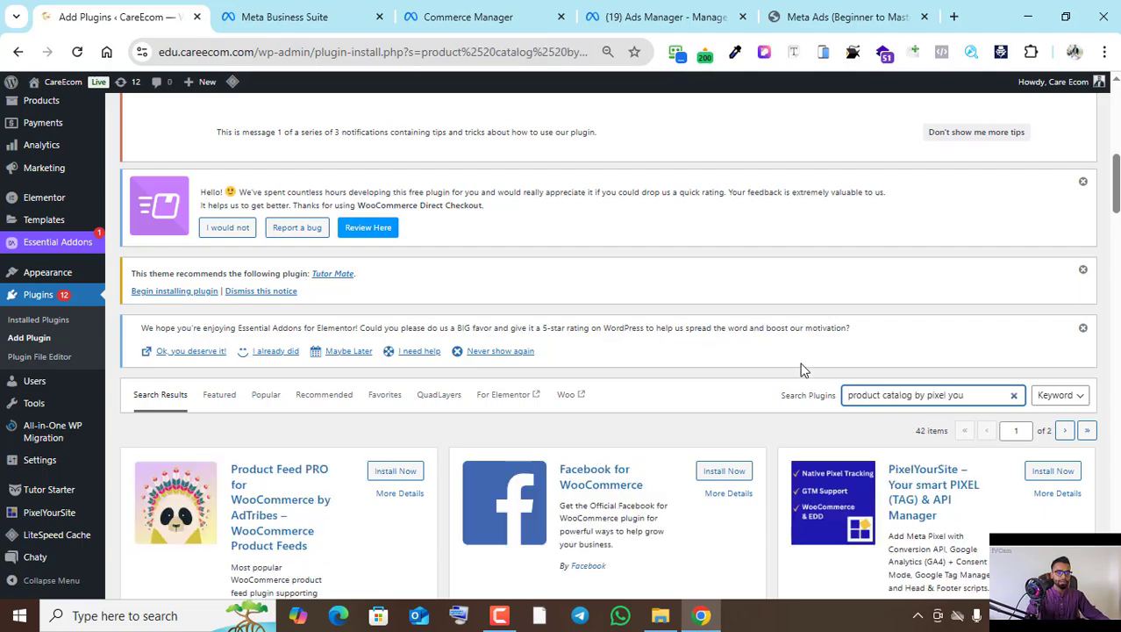
- Install and activate the Product Catalog Feed by PixelYourSite plugin
scroll(798, 368, down, 2)
scroll(787, 373, down, 5)
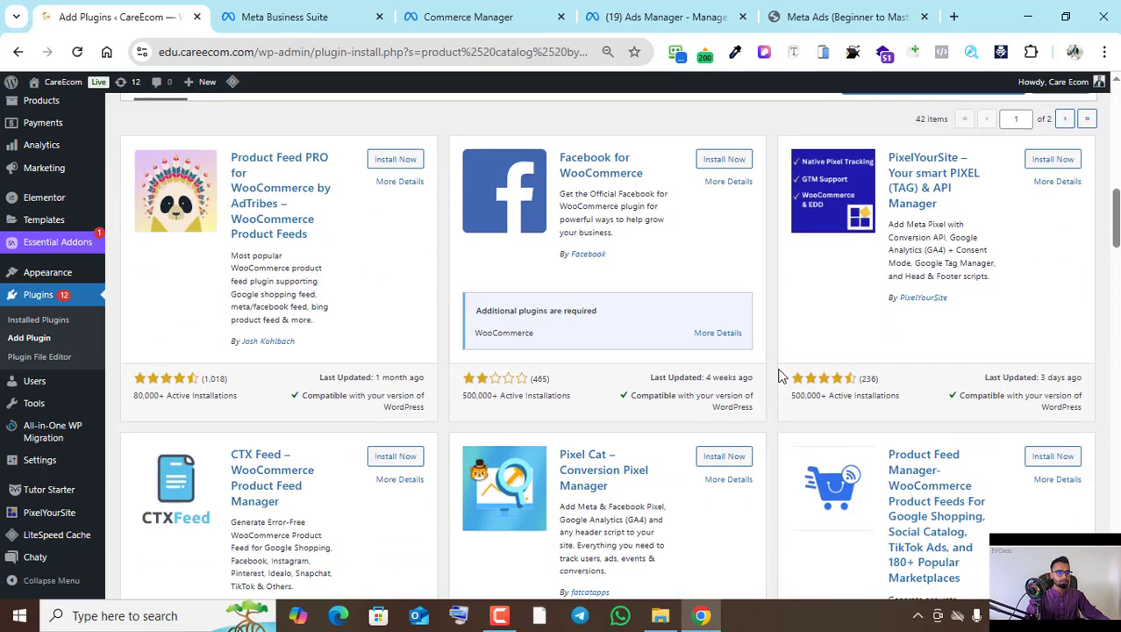
scroll(781, 376, down, 11)
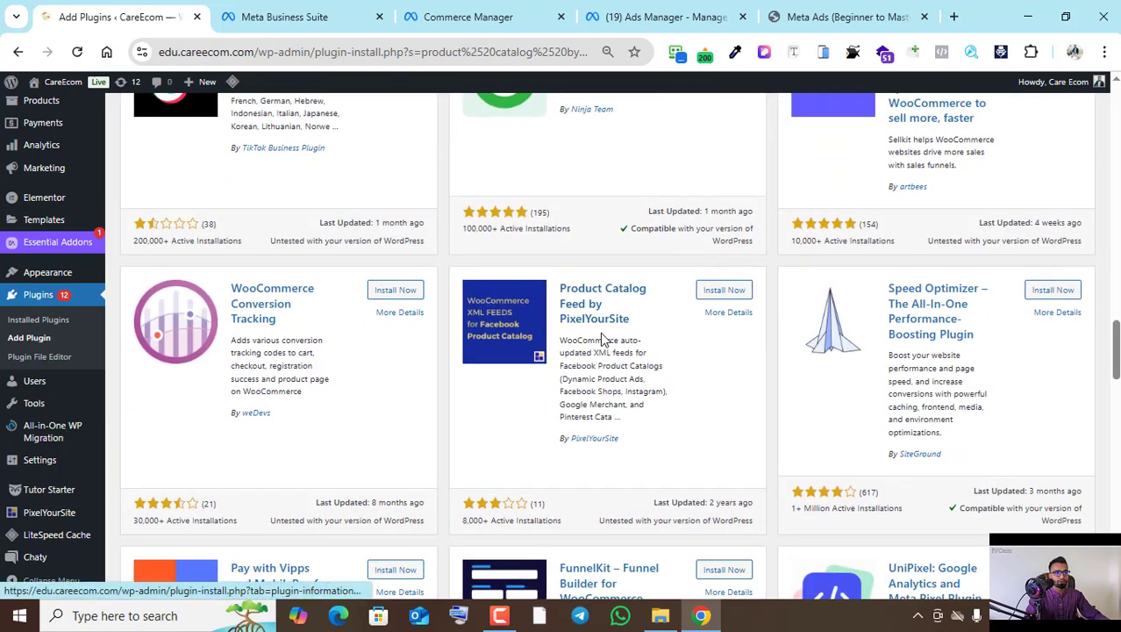
click(738, 291)
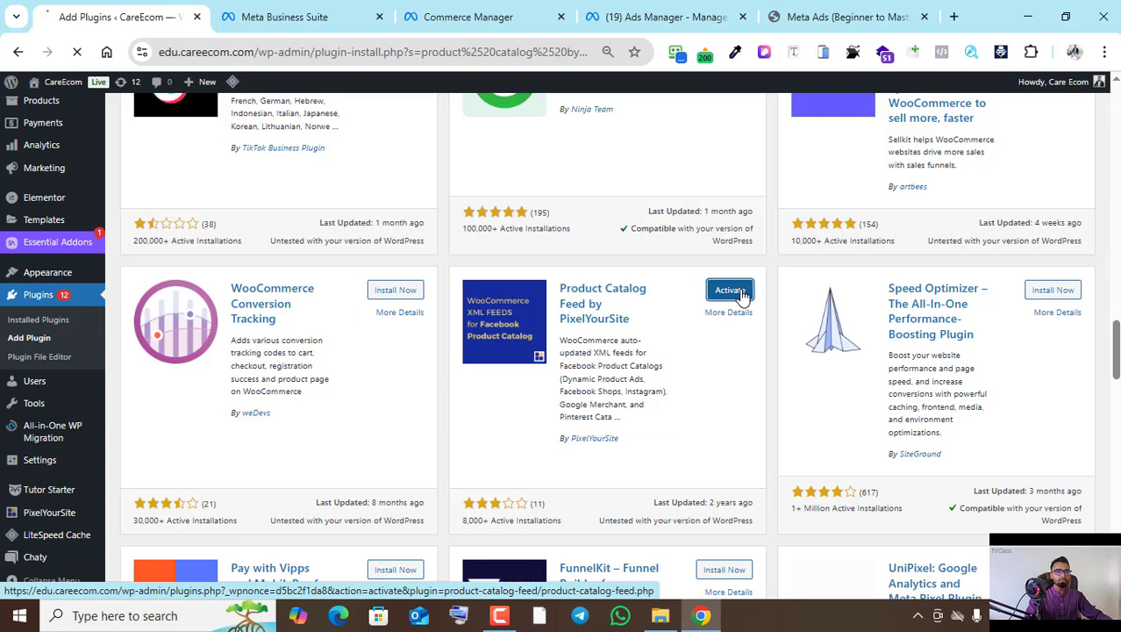
click(730, 290)
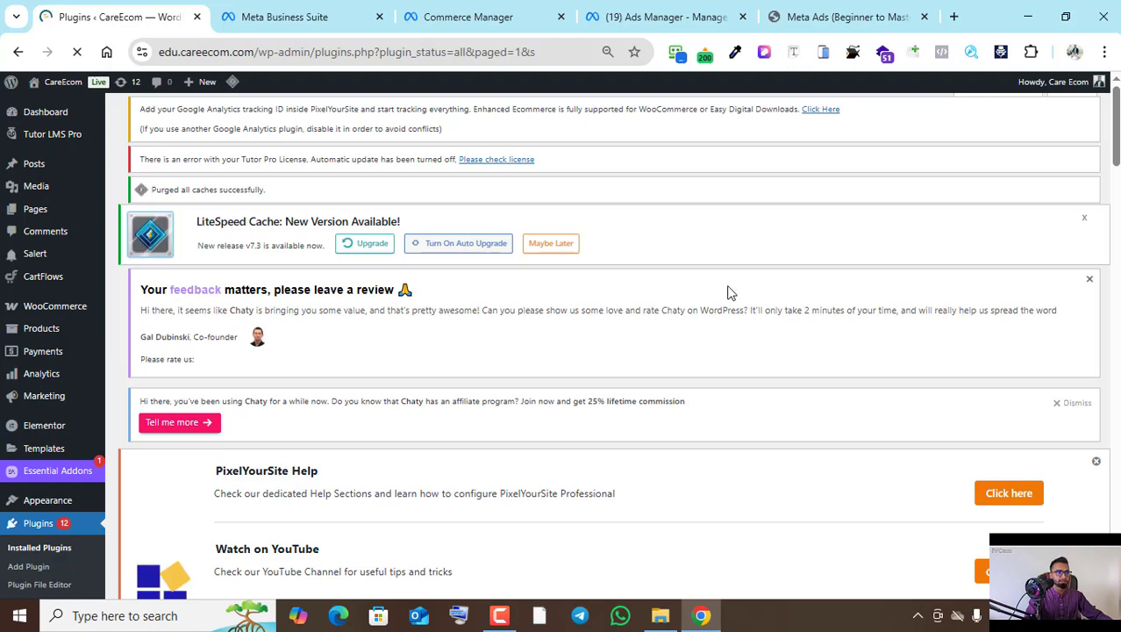
- Open the Product Catalog plugin's page in the WordPress admin
scroll(733, 294, down, 10)
scroll(614, 294, up, 10)
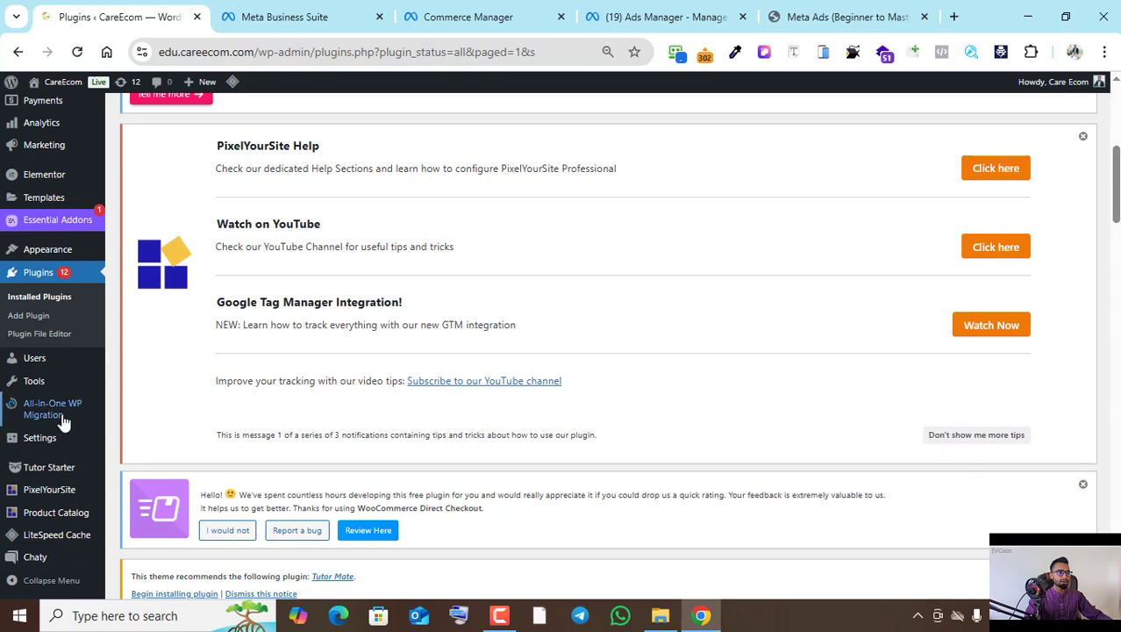
scroll(59, 420, down, 3)
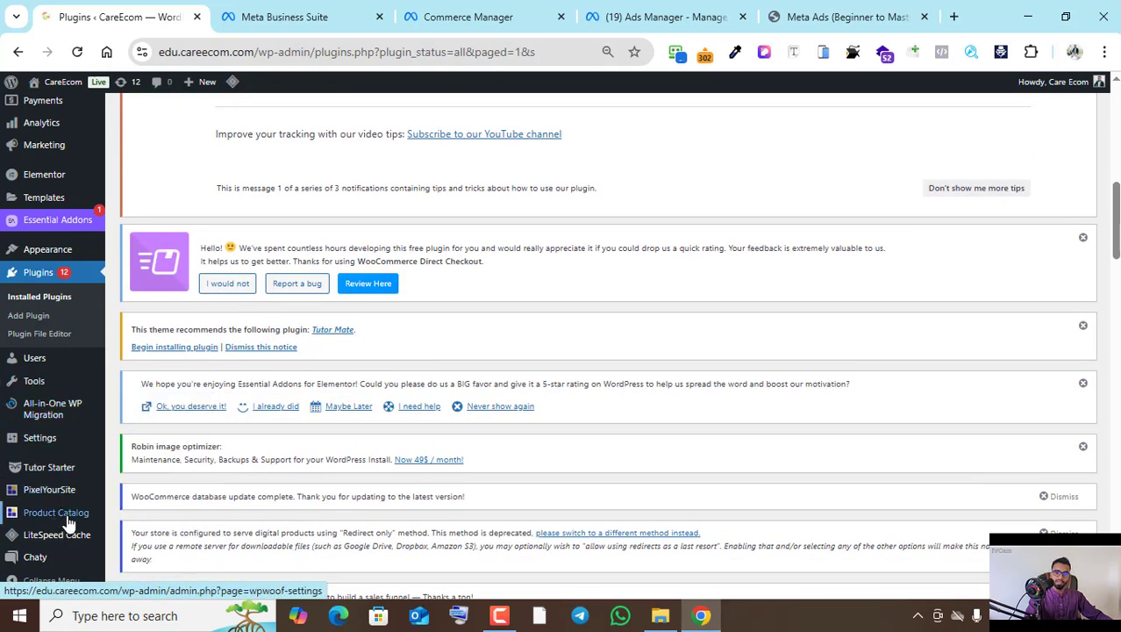
click(68, 519)
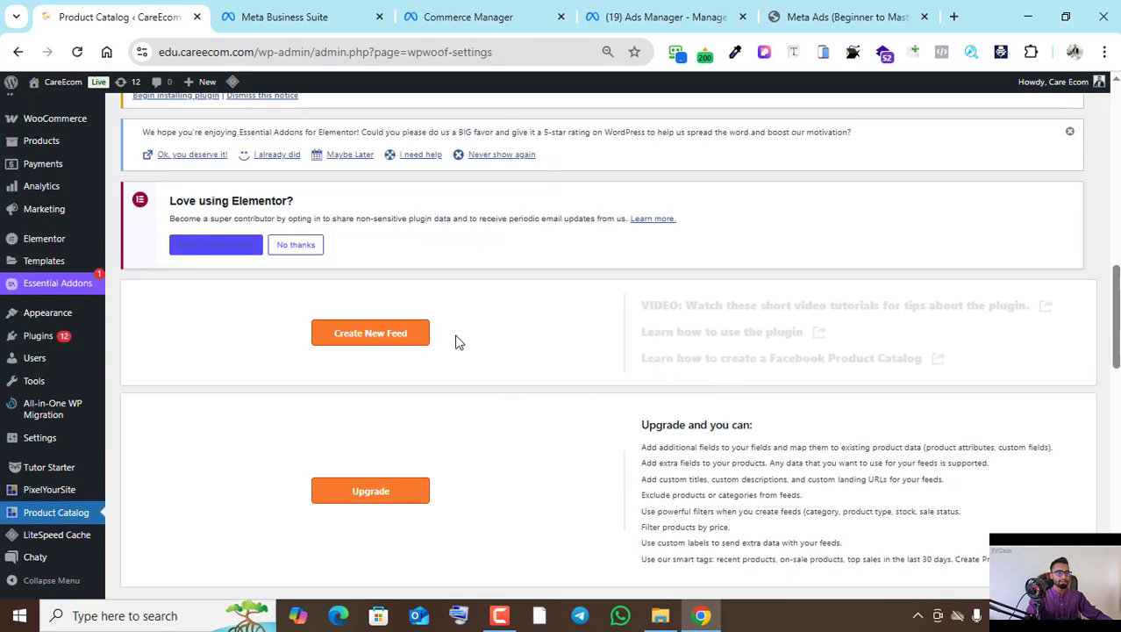
- Create a new feed named Test with the feed type Facebook Product Catalog
click(411, 337)
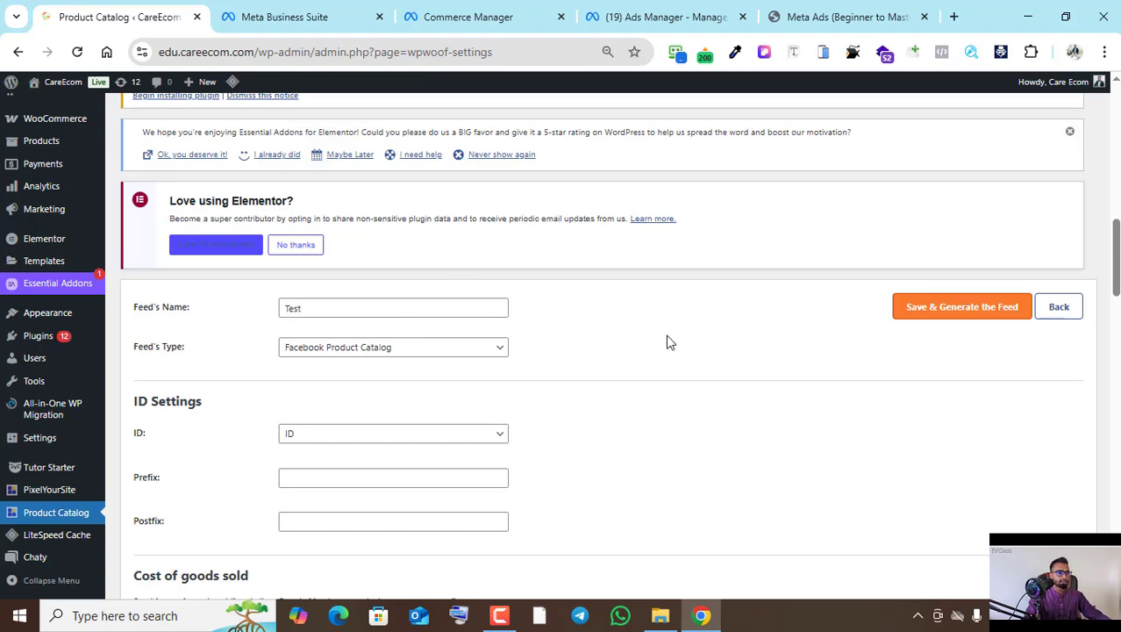
scroll(628, 345, down, 1)
click(461, 273)
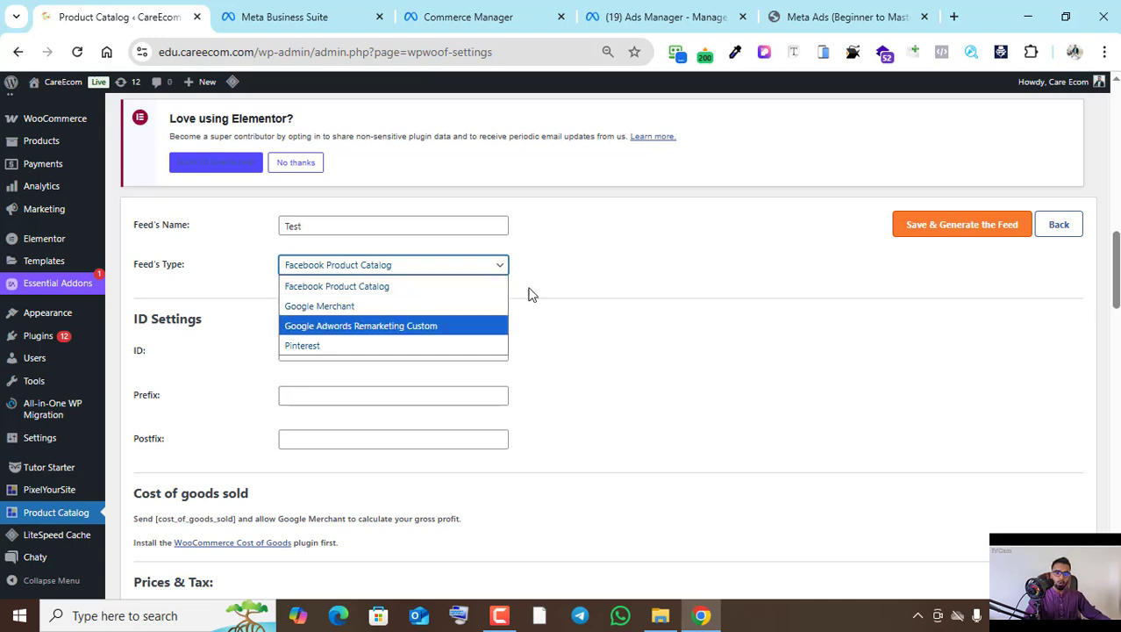
click(615, 273)
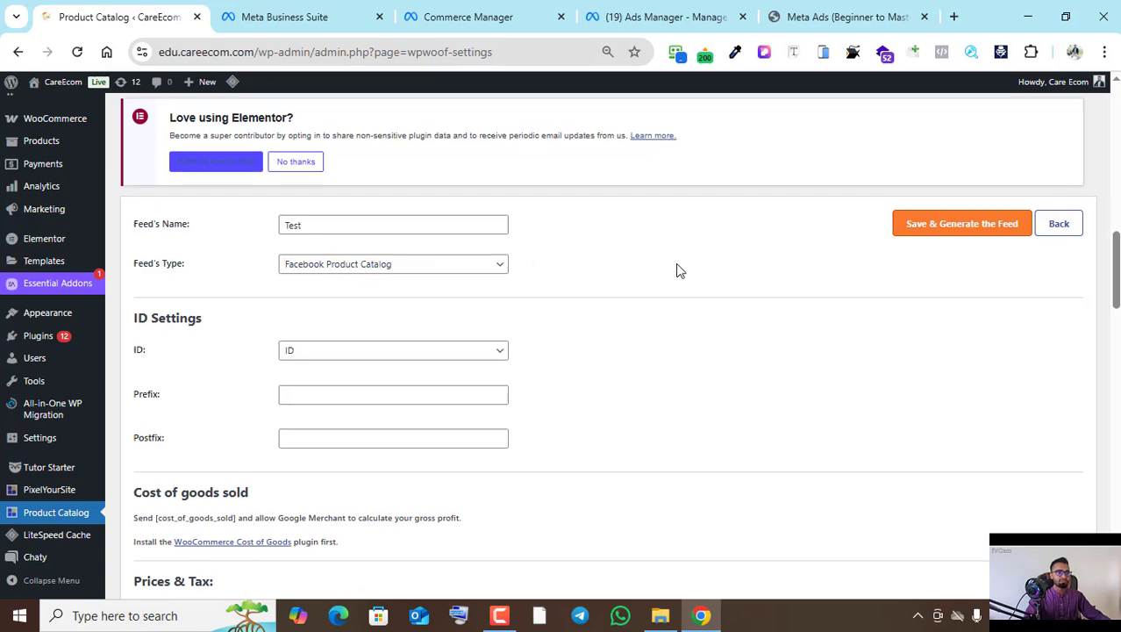
- Review the Test feed's remaining settings, leave them at their defaults, and save and generate the feed
scroll(675, 268, down, 6)
scroll(555, 265, up, 7)
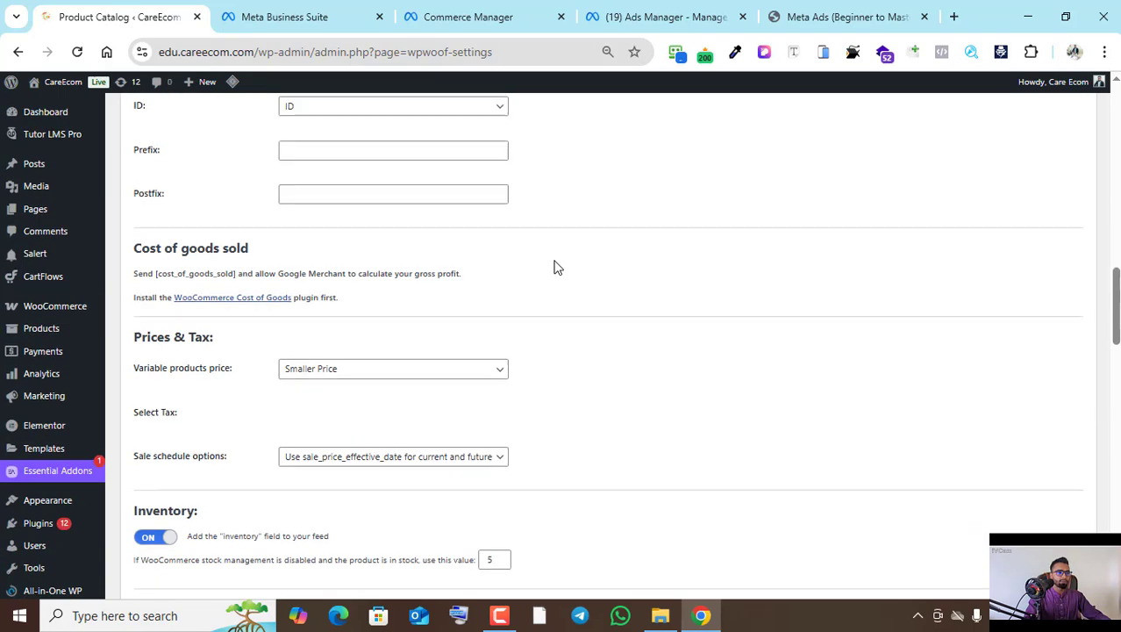
scroll(364, 326, down, 2)
scroll(410, 320, down, 2)
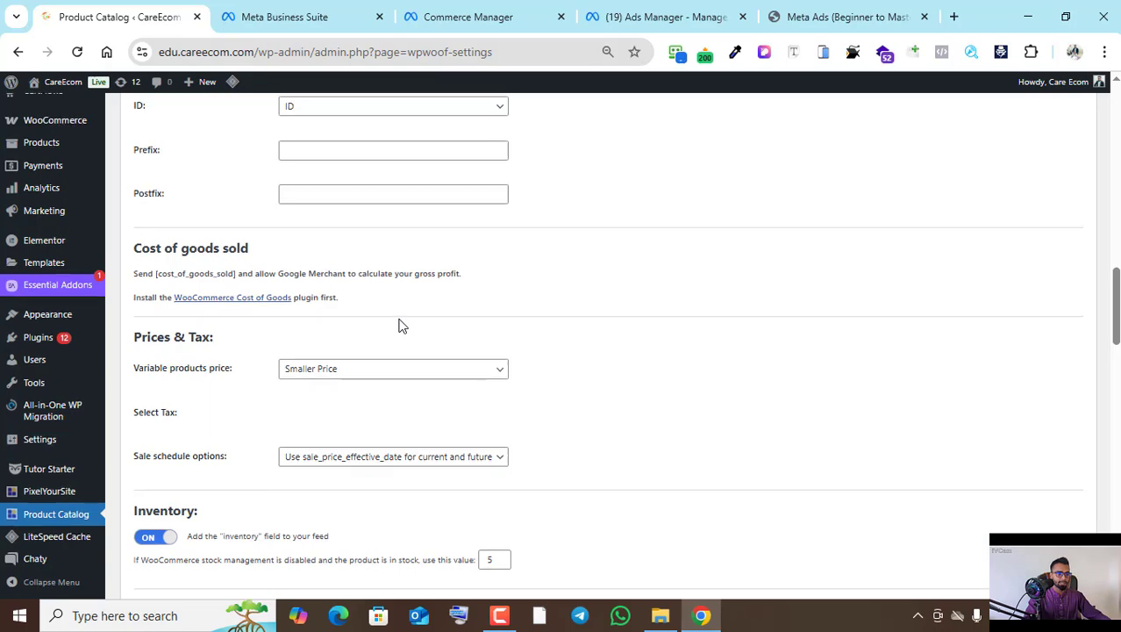
scroll(541, 303, up, 1)
scroll(553, 305, down, 18)
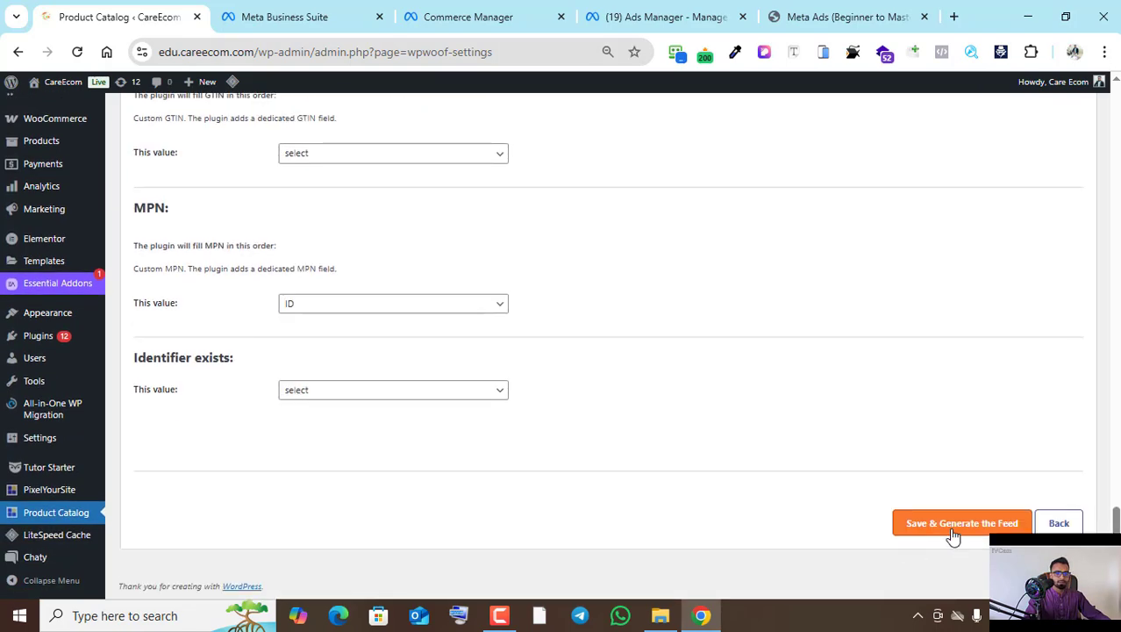
click(950, 532)
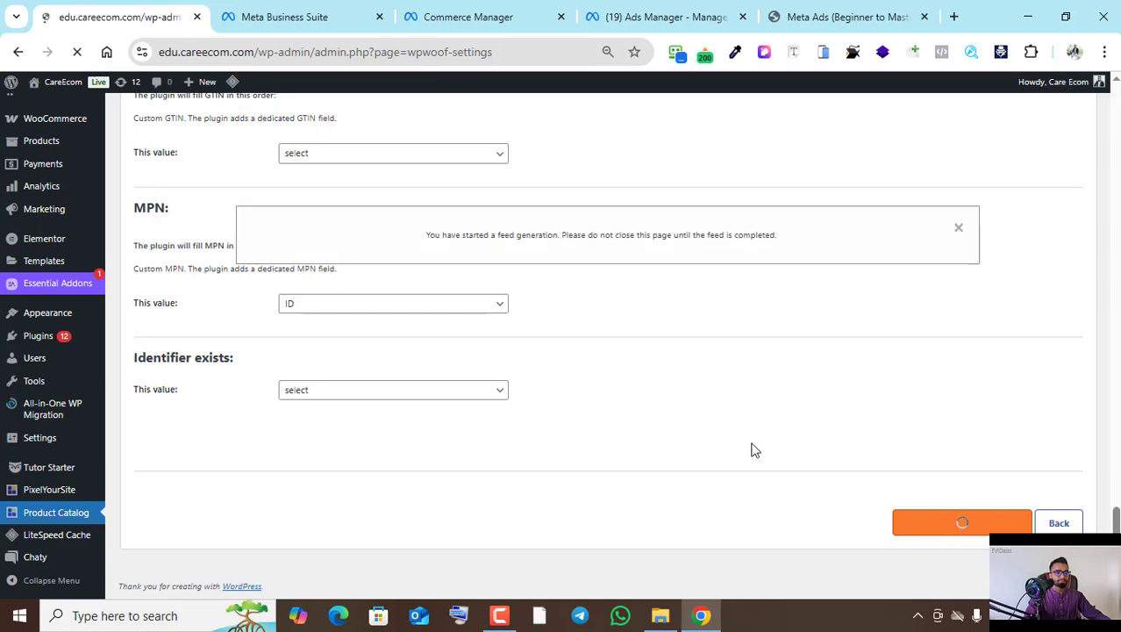
scroll(752, 449, down, 3)
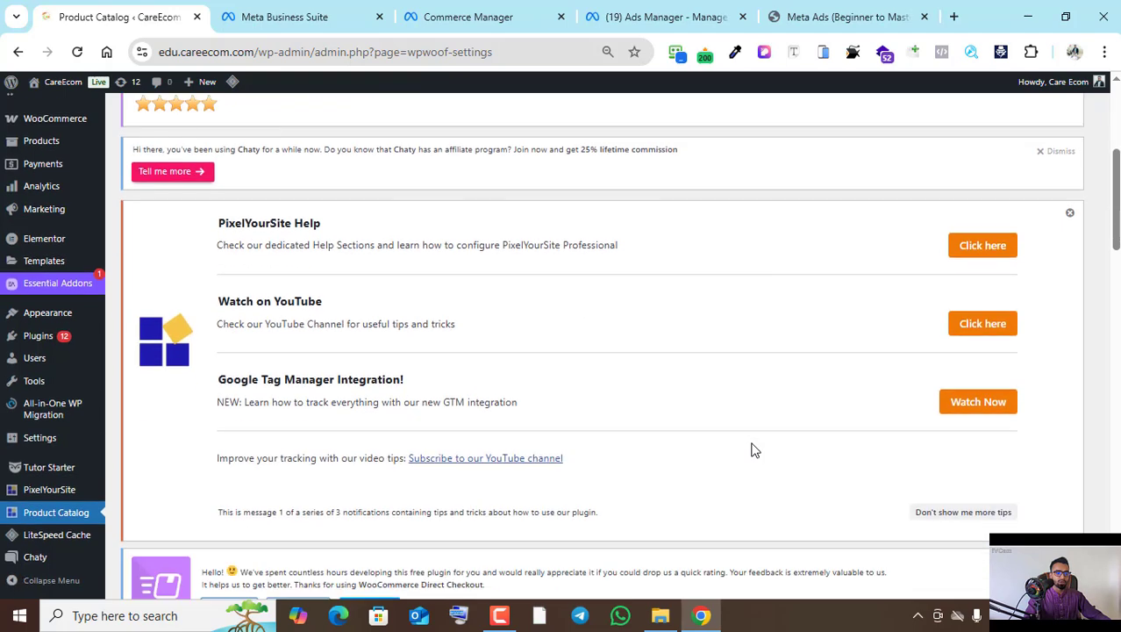
scroll(752, 450, down, 2)
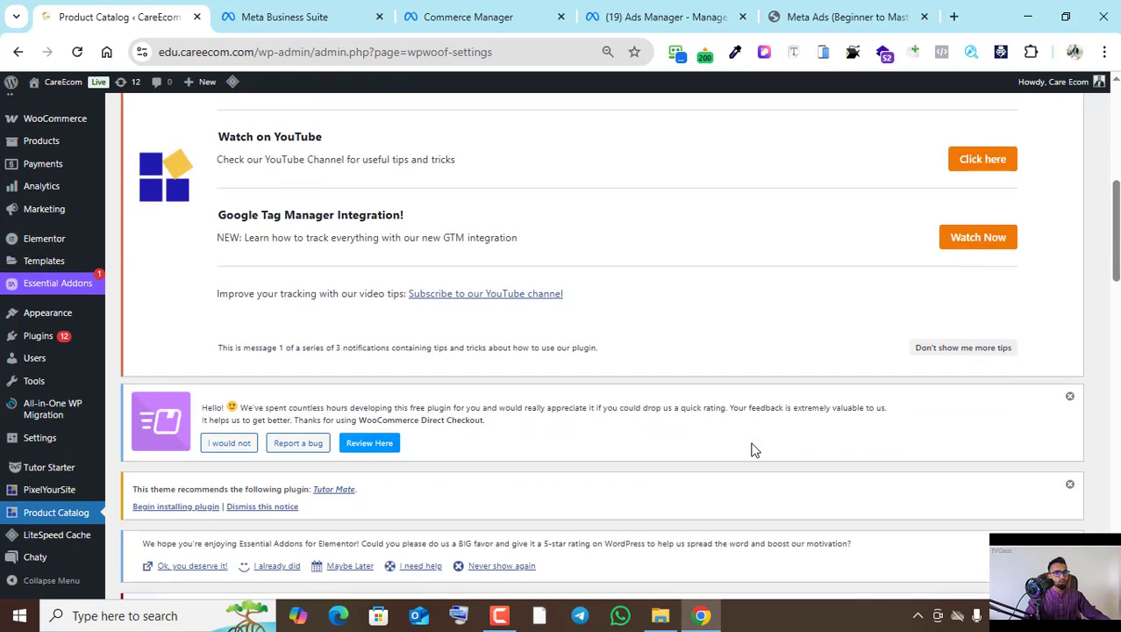
- Copy the Test feed's URL from WordPress, enter it as the data feed URL in Commerce Manager, and continue to the feed settings
scroll(752, 449, down, 2)
scroll(753, 449, down, 3)
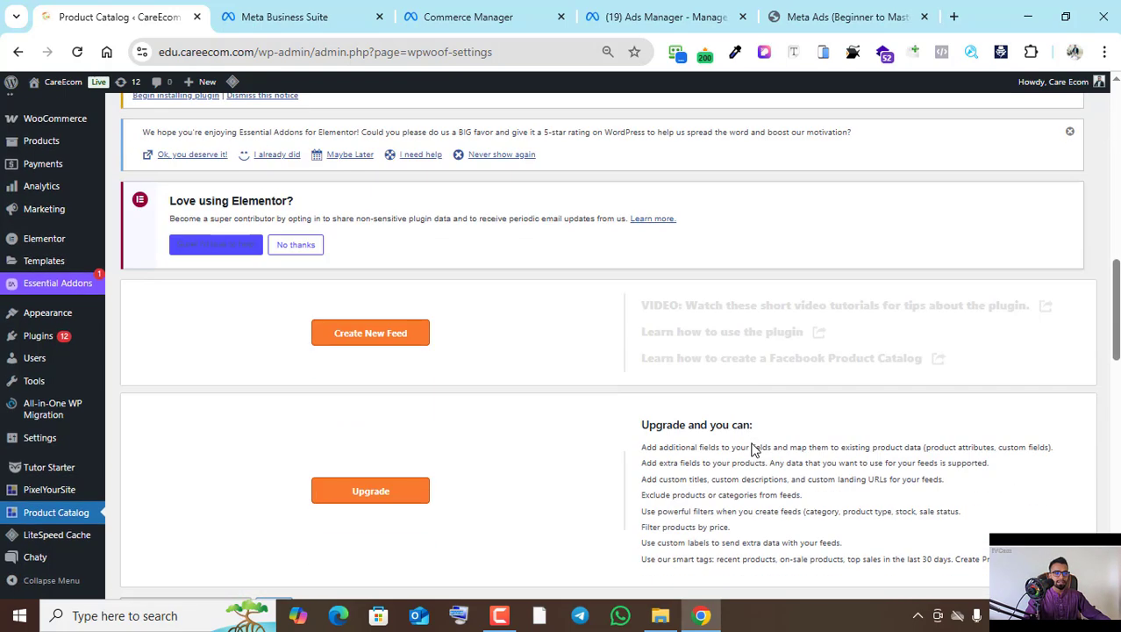
scroll(752, 449, down, 7)
scroll(752, 449, up, 3)
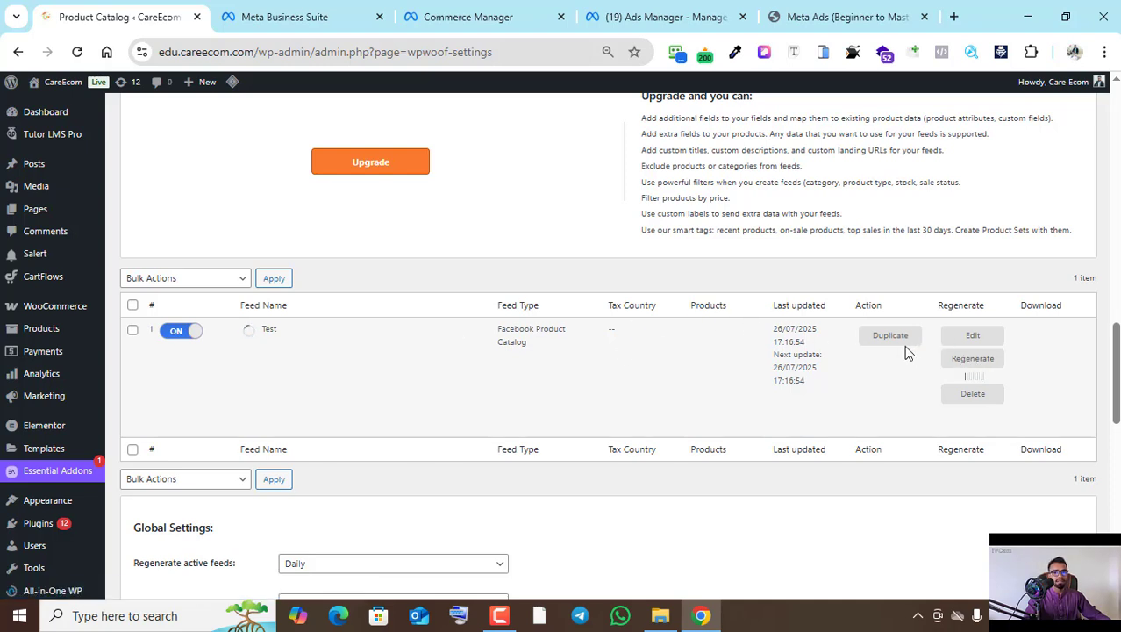
click(463, 16)
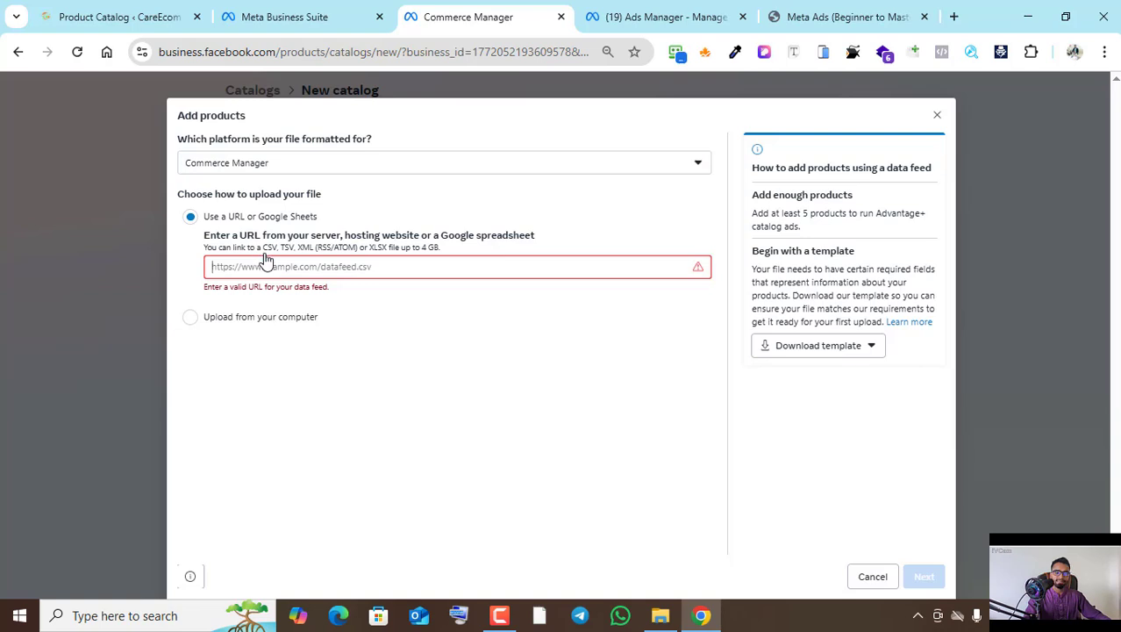
click(337, 27)
click(182, 7)
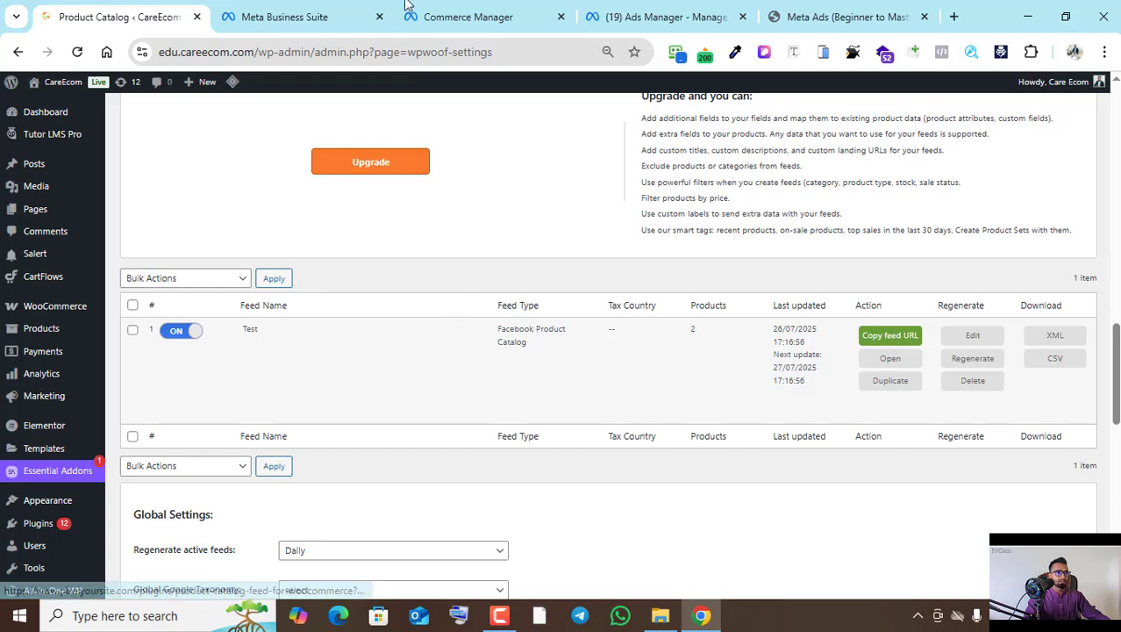
click(457, 16)
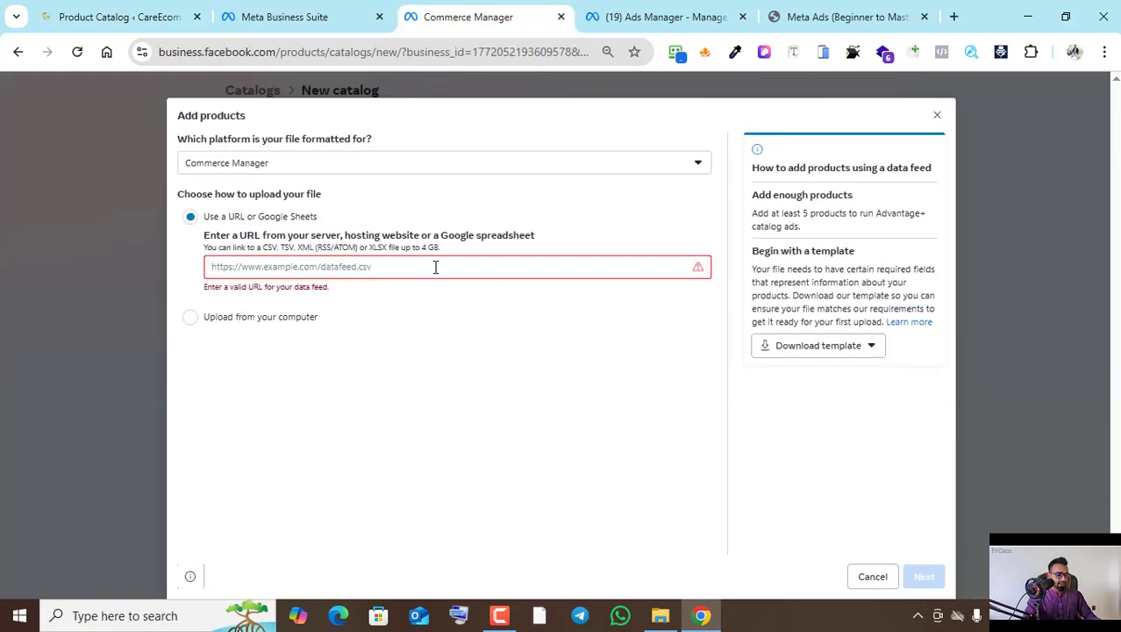
text(https://edu.careecom.com/wp-content/uploads/wpwoof-feed/xml/test.xml)
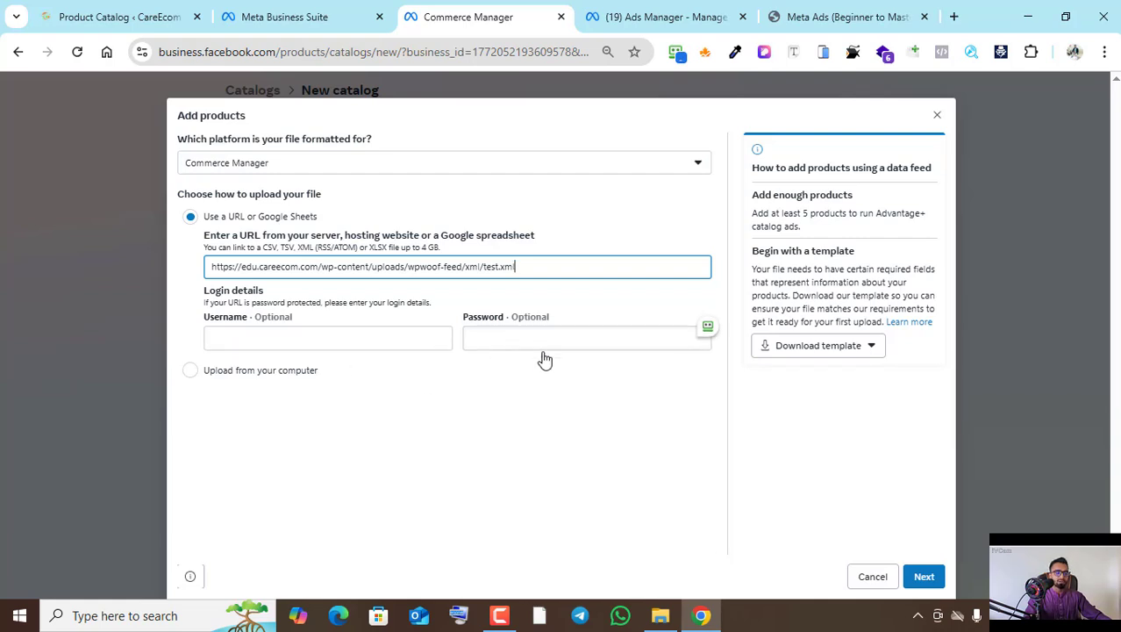
click(924, 579)
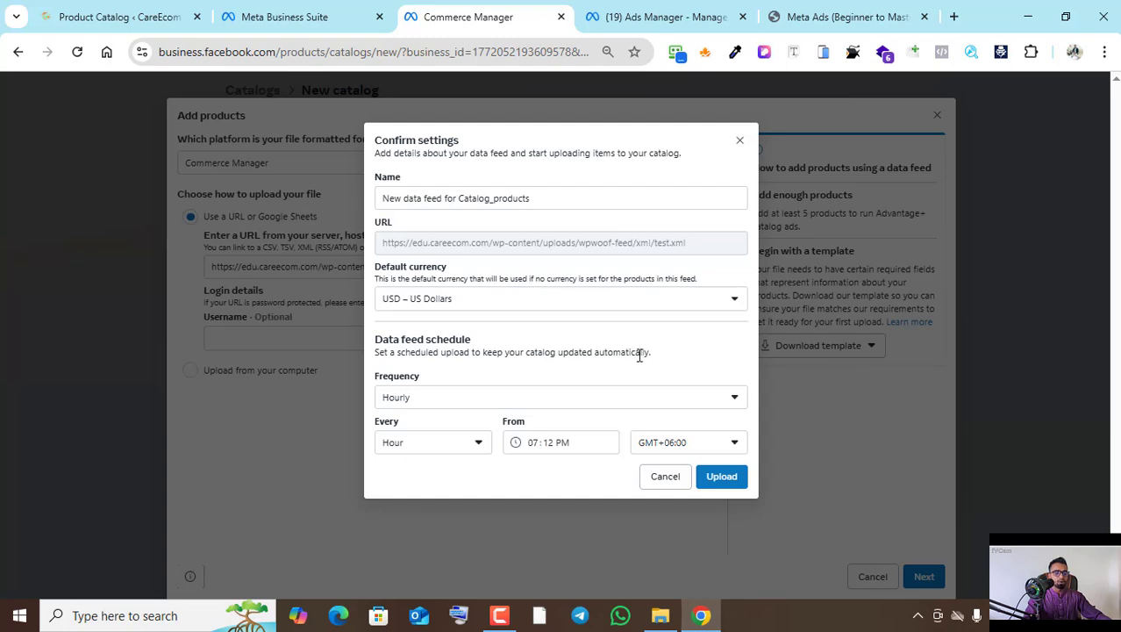
- Keep the data feed schedule's frequency at Hourly and upload the feed to the catalog
click(703, 402)
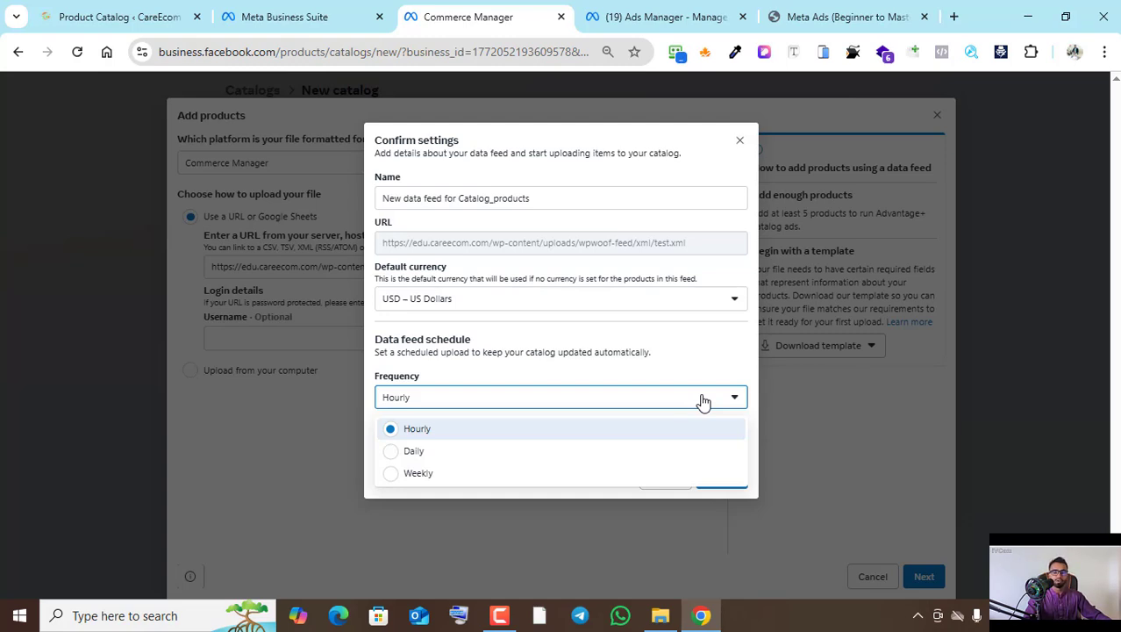
click(693, 372)
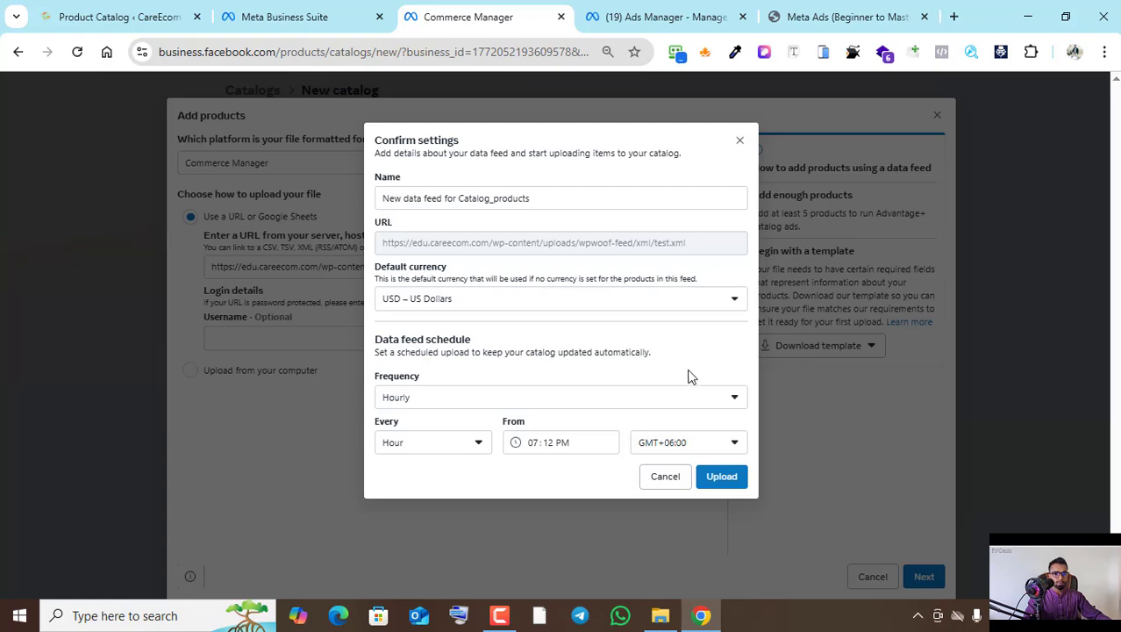
click(658, 397)
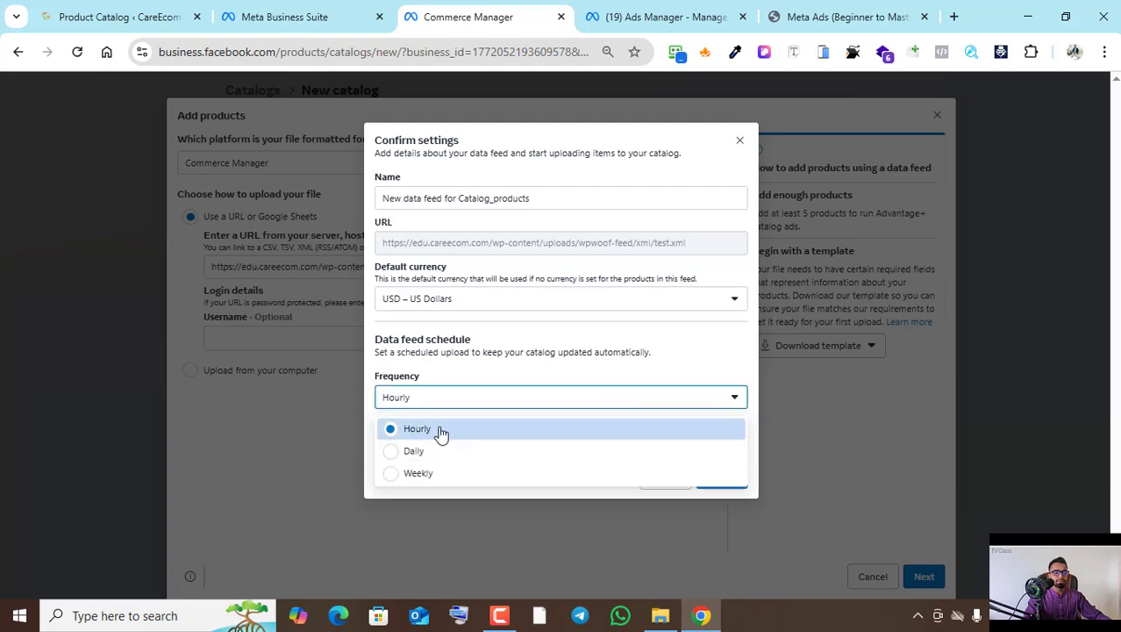
click(634, 372)
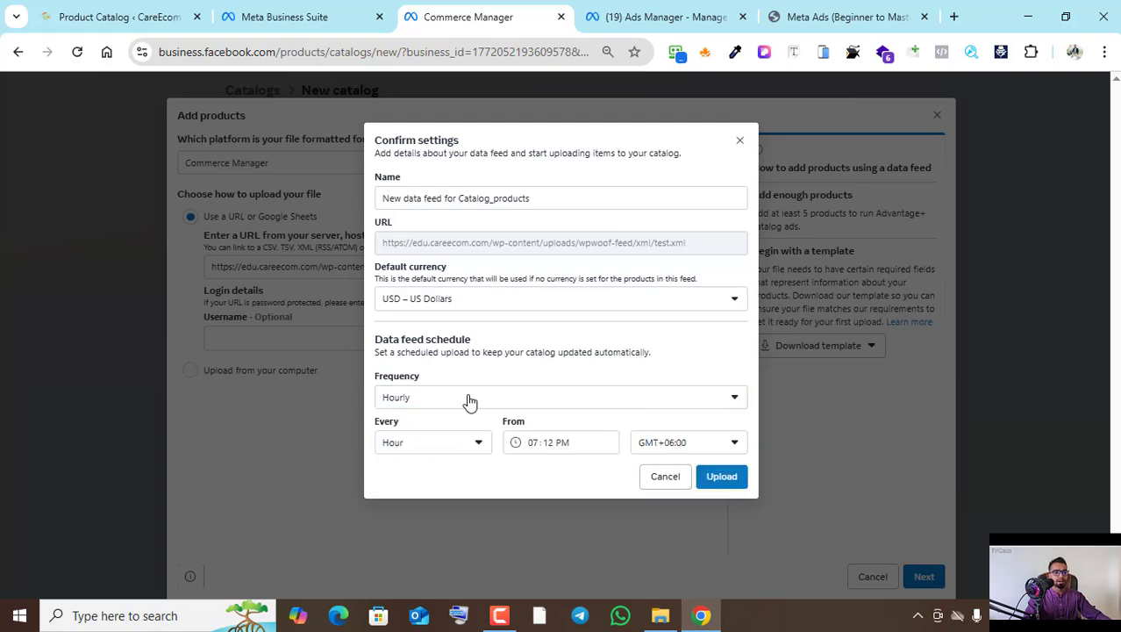
click(728, 482)
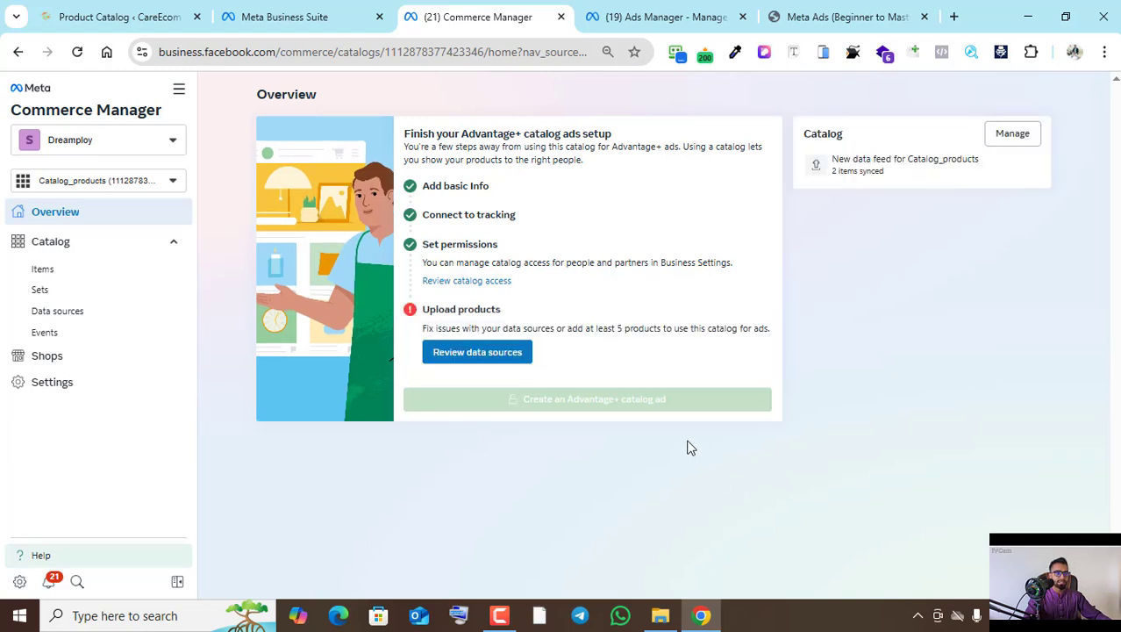
- Review the catalog's data sources, product sets and items, including the available ways of adding products
click(492, 360)
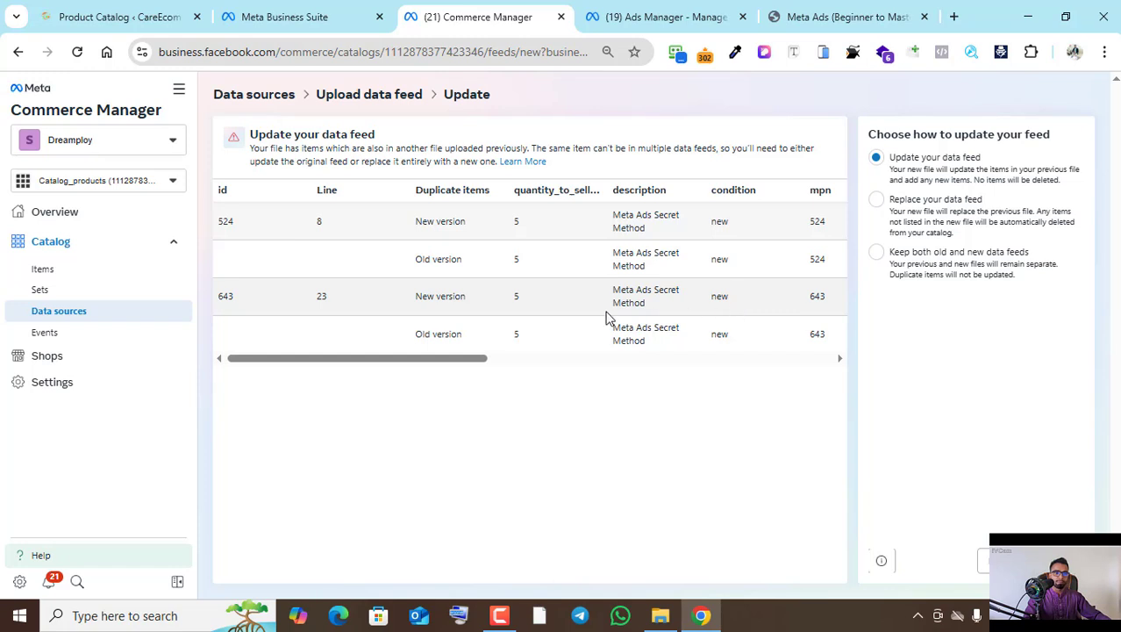
click(88, 293)
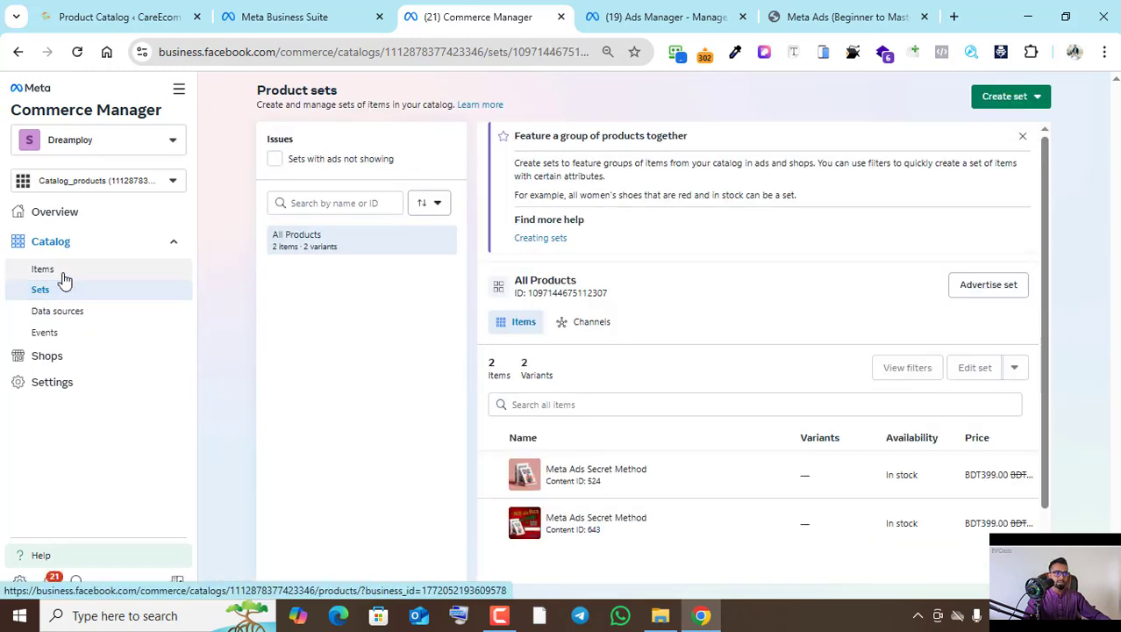
click(43, 270)
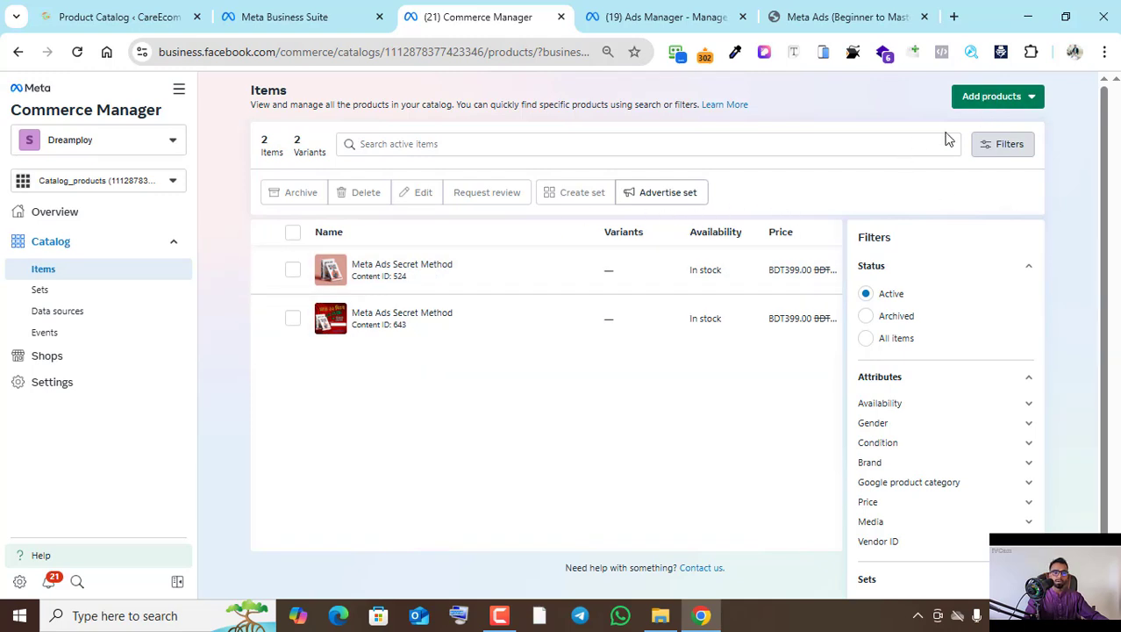
click(983, 106)
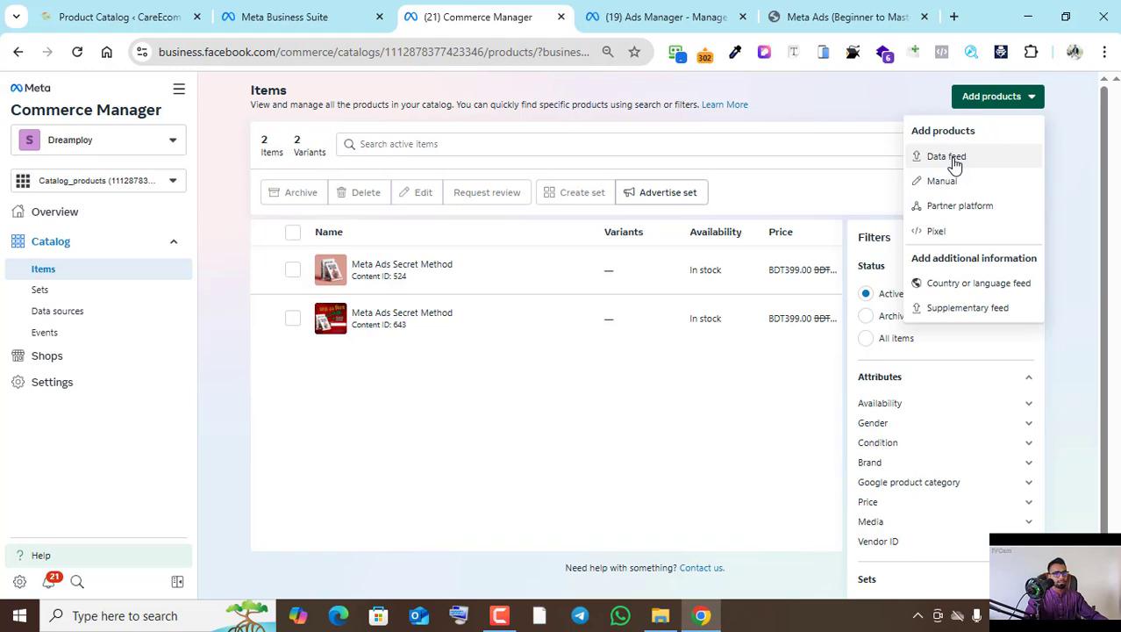
click(849, 103)
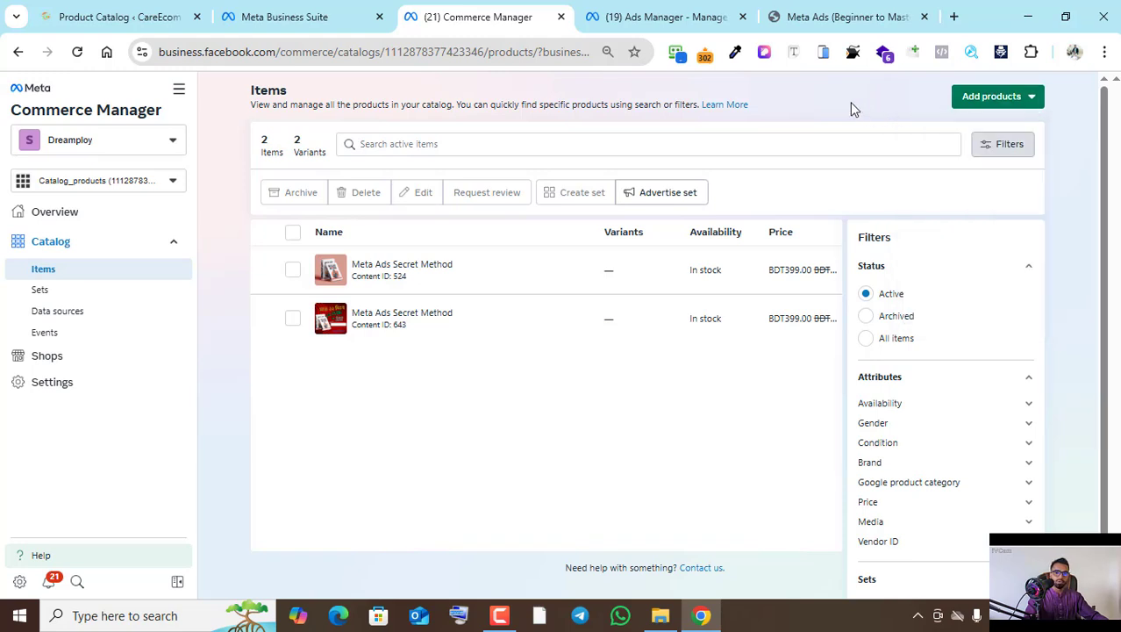
- Create a product set named White by manually selecting the Meta Ads Secret Method item with content ID 524
click(92, 295)
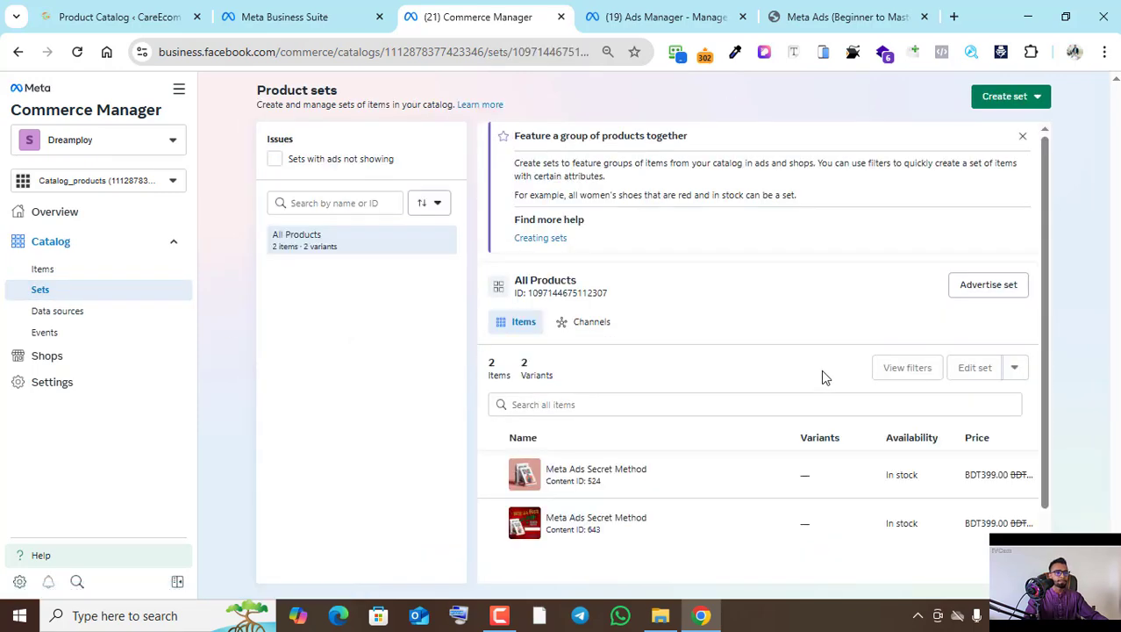
scroll(821, 375, down, 1)
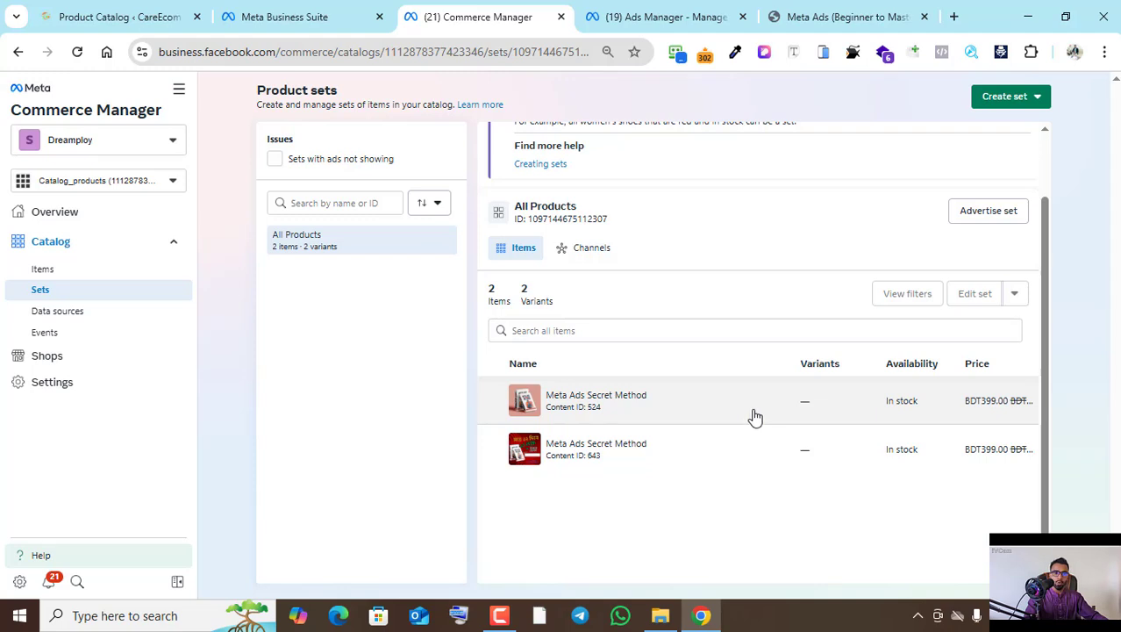
scroll(881, 350, up, 1)
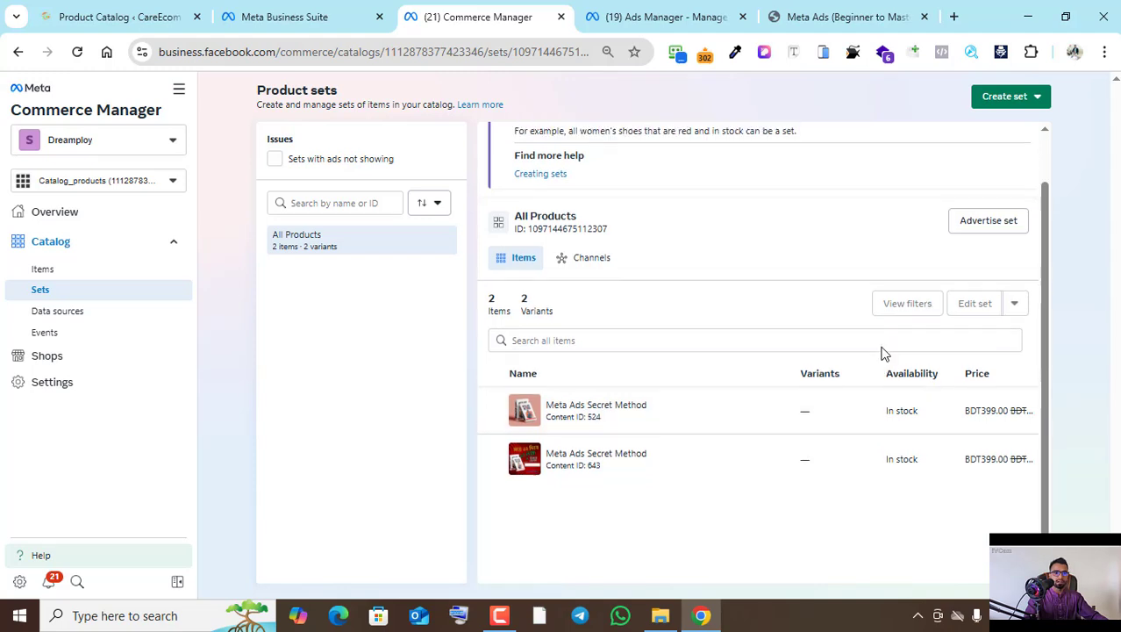
click(1002, 105)
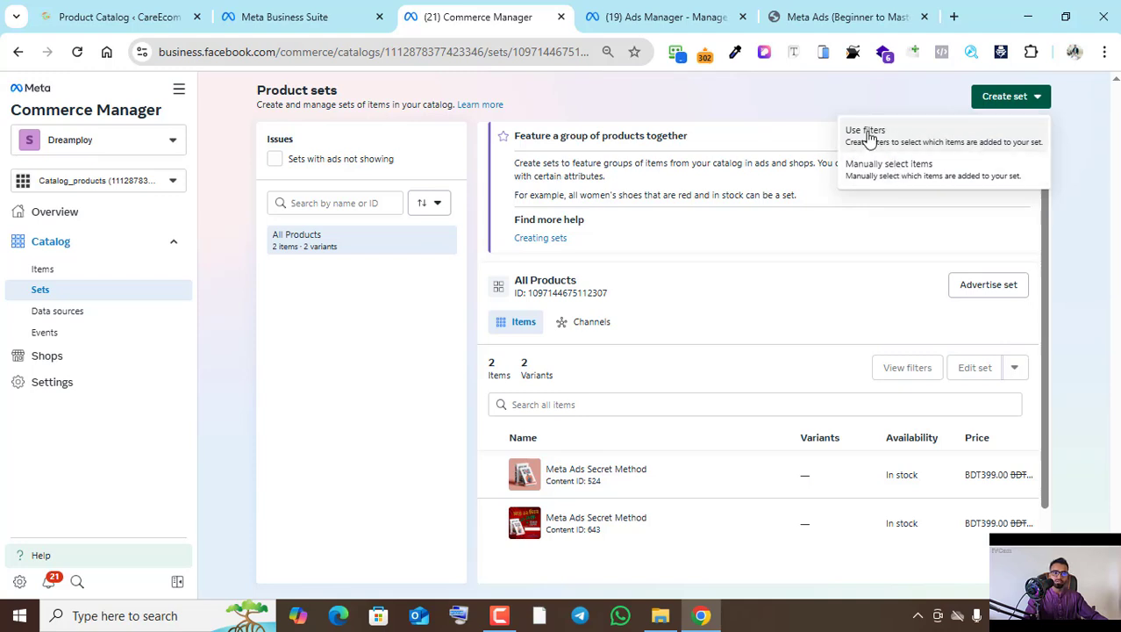
click(893, 179)
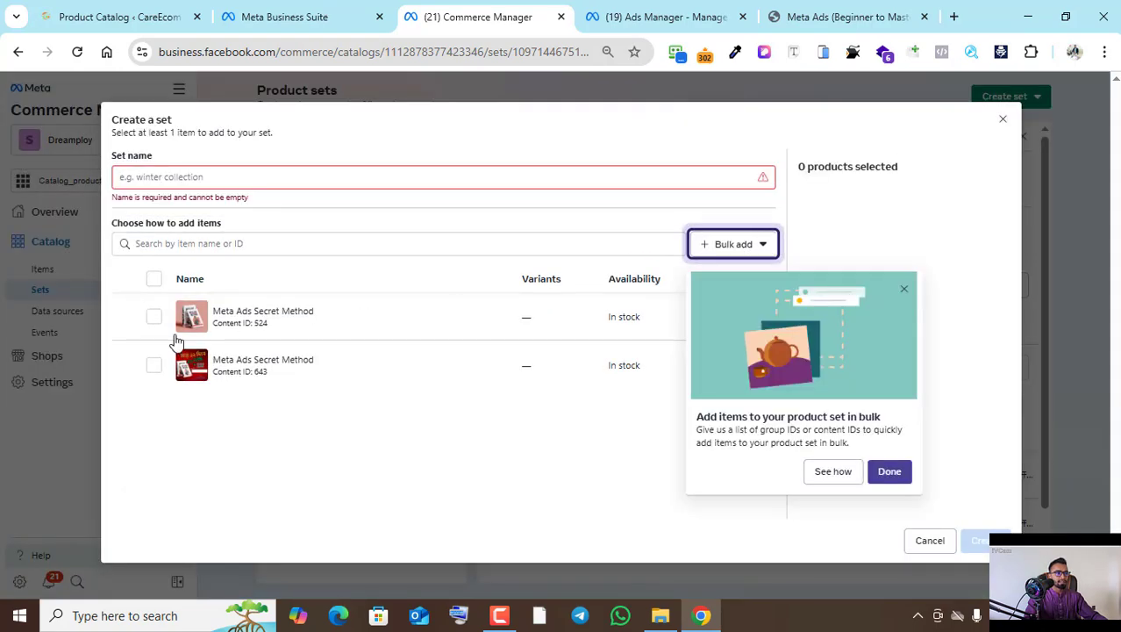
click(157, 321)
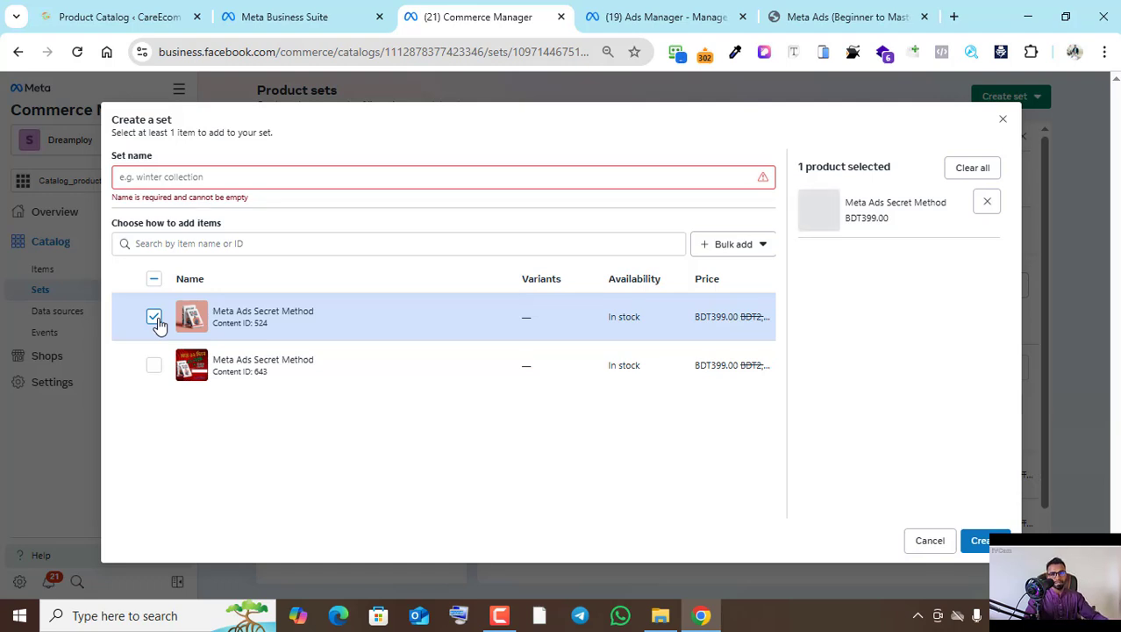
click(217, 176)
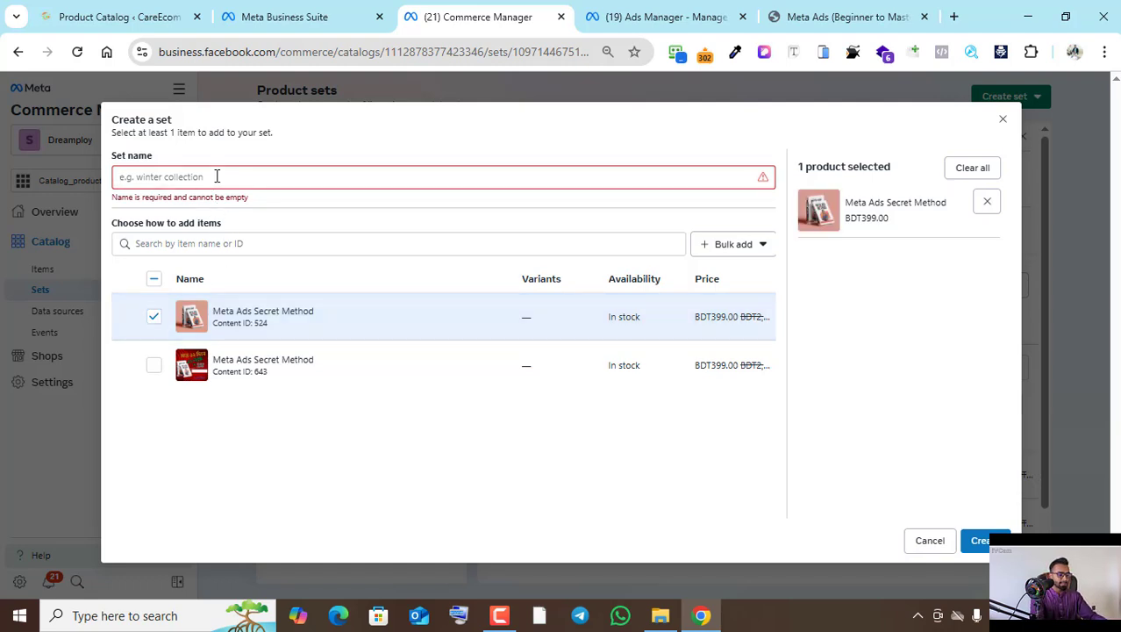
text(White)
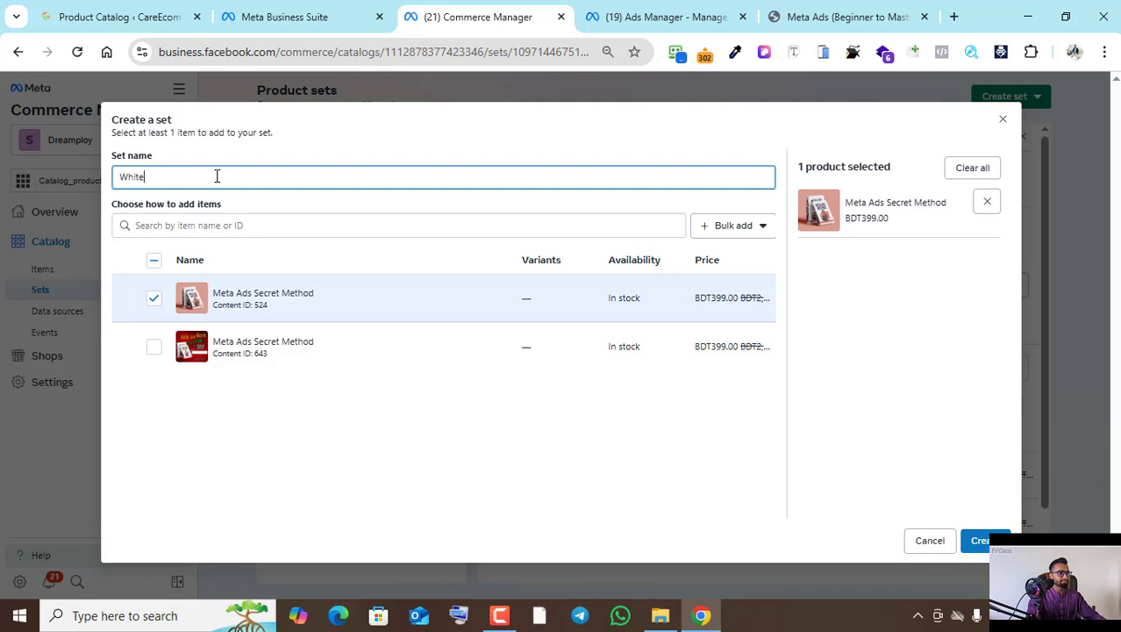
click(981, 540)
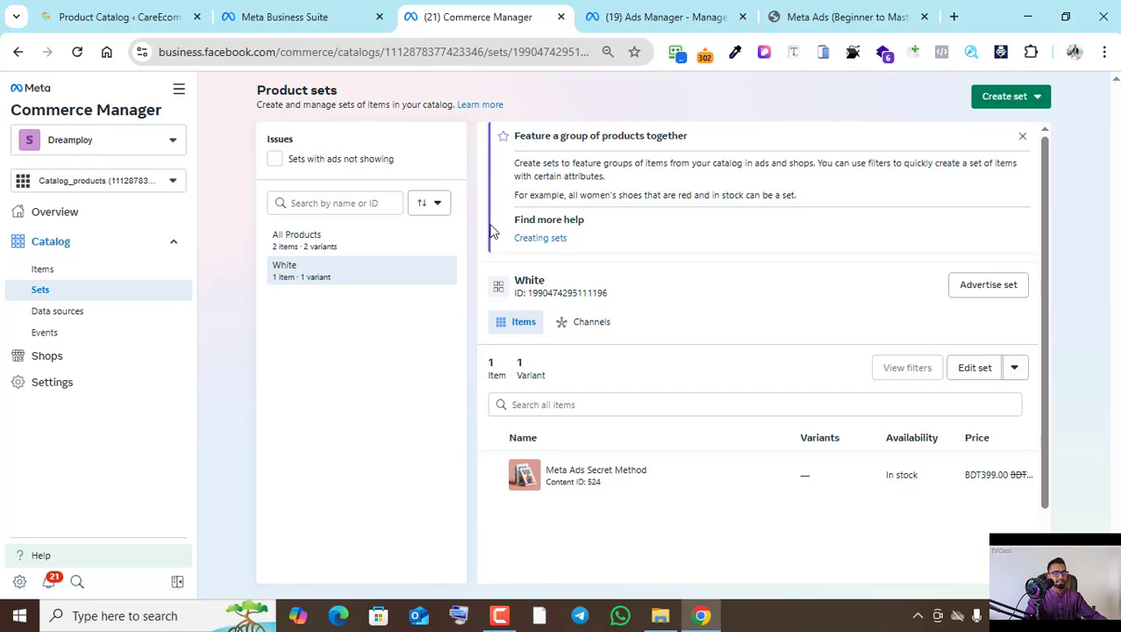
- Switch to the course outline PDF and highlight Dynamic Ads in the Module 07 catalogs topic
click(864, 18)
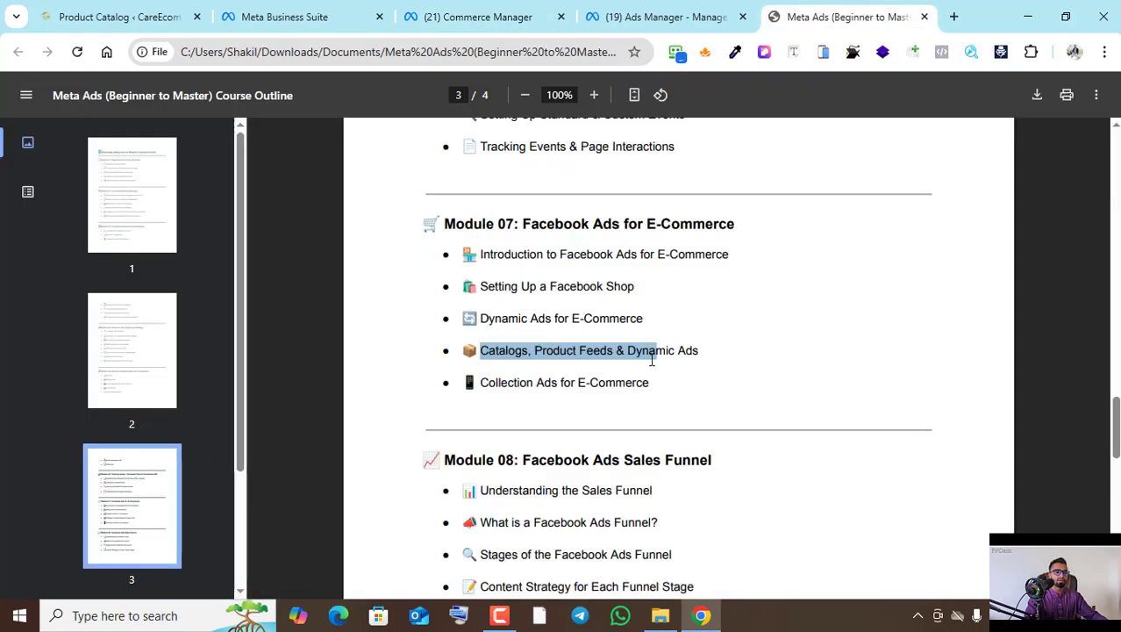
click(555, 358)
drag(530, 350, 706, 351)
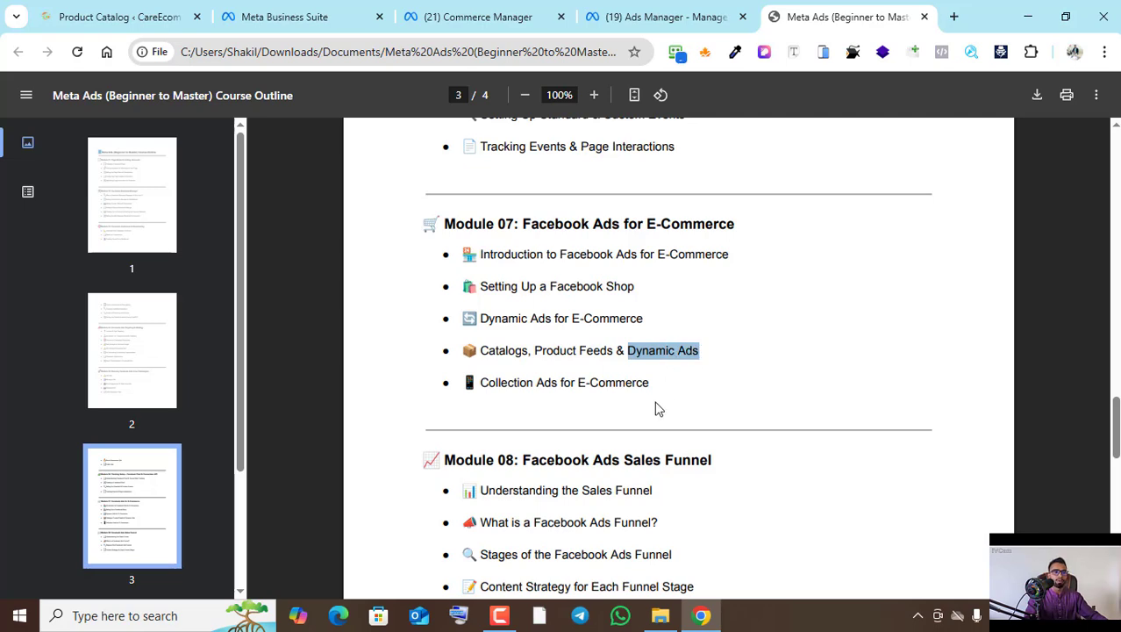
- Switch to Ads Manager and create a new auction campaign with the Sales objective
key(ctrl+shift+Tab)
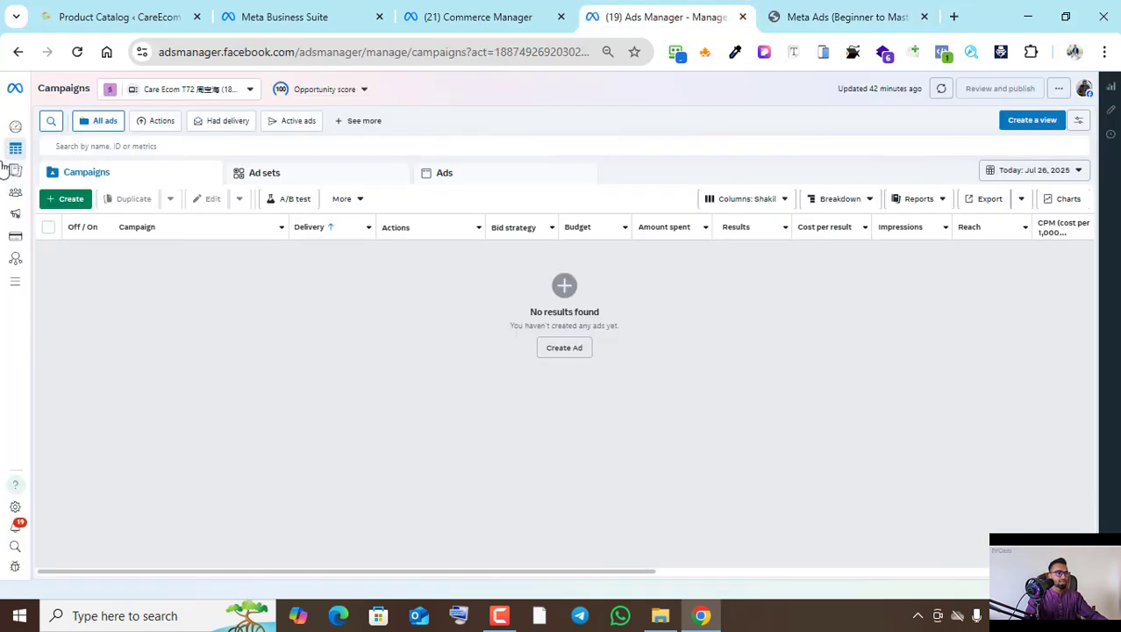
click(79, 201)
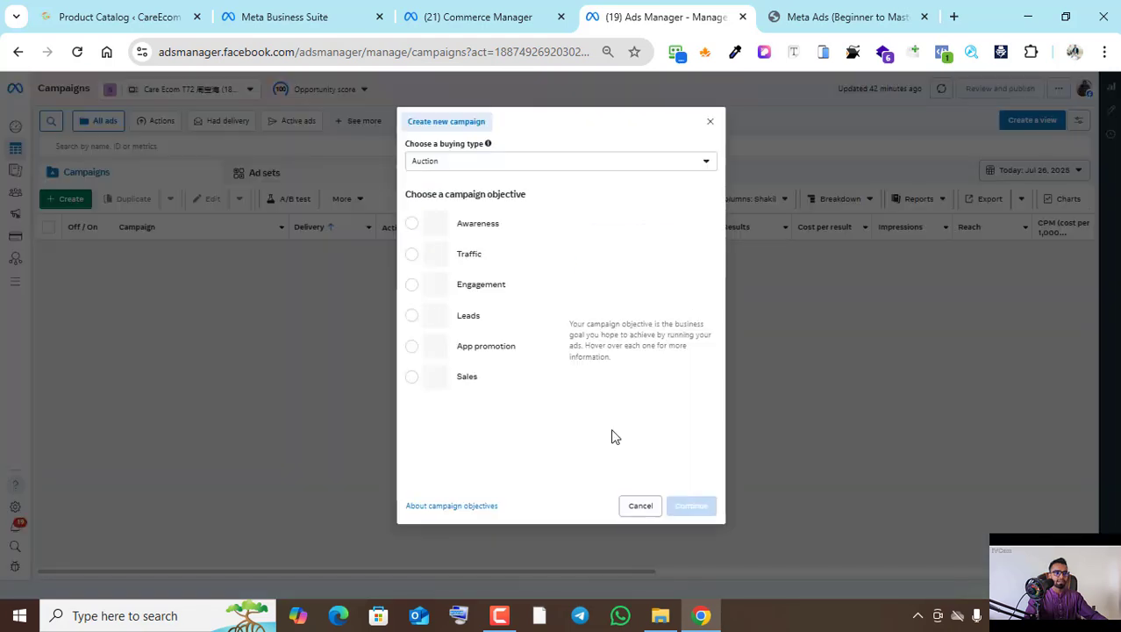
click(432, 385)
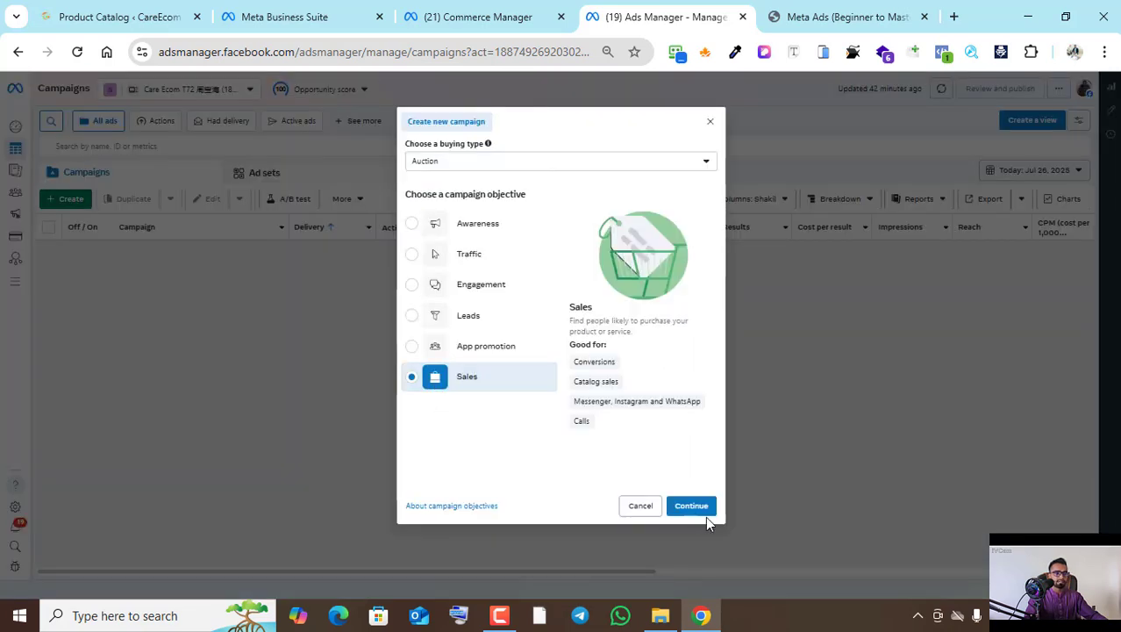
click(703, 516)
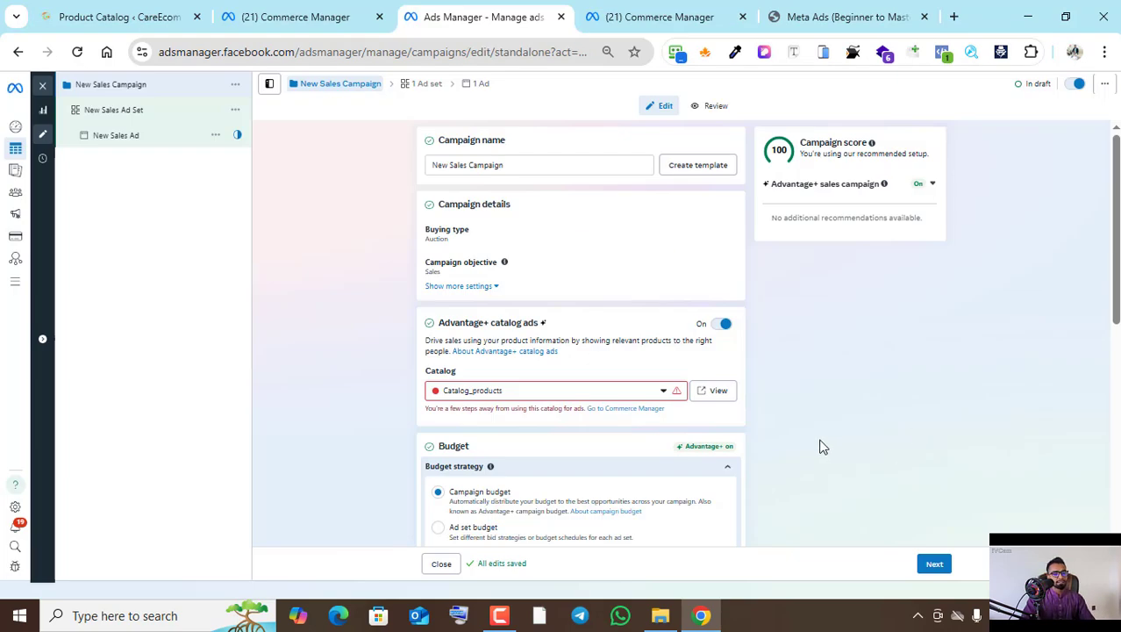
- Check the Catalog_products data feed in Commerce Manager, and return to the sales campaign to review its catalog and budget settings
click(612, 410)
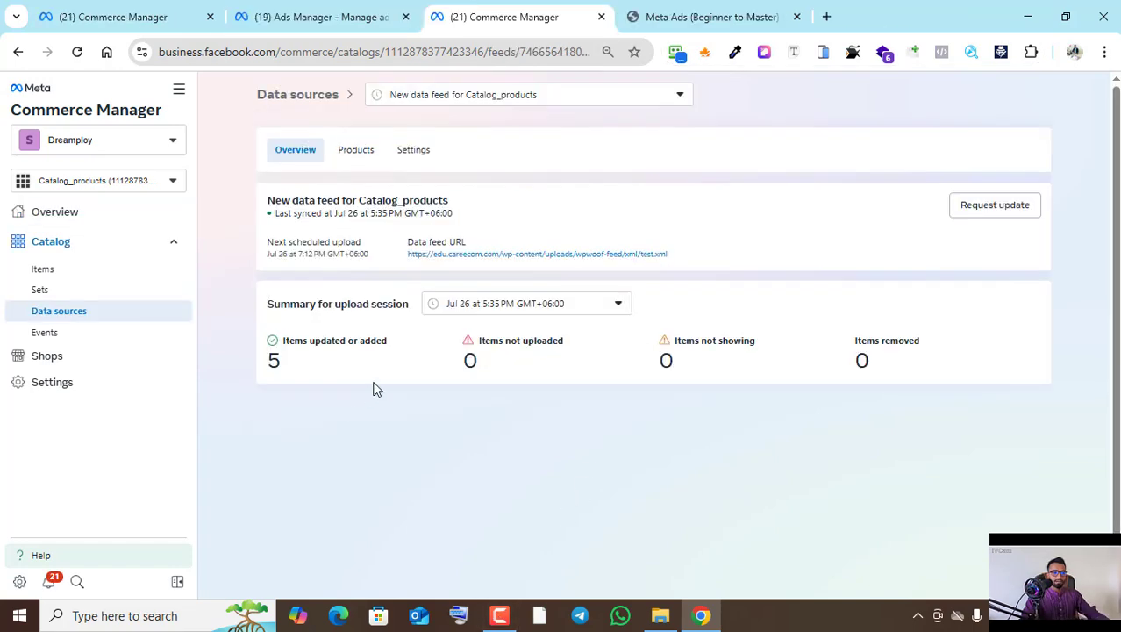
click(365, 10)
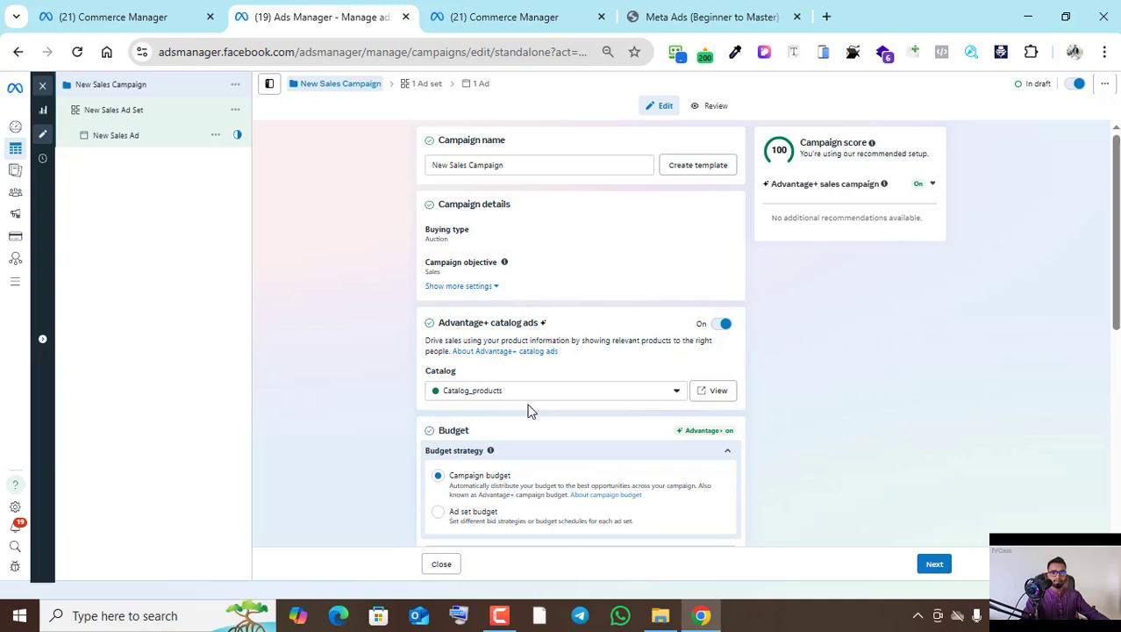
scroll(606, 396, down, 3)
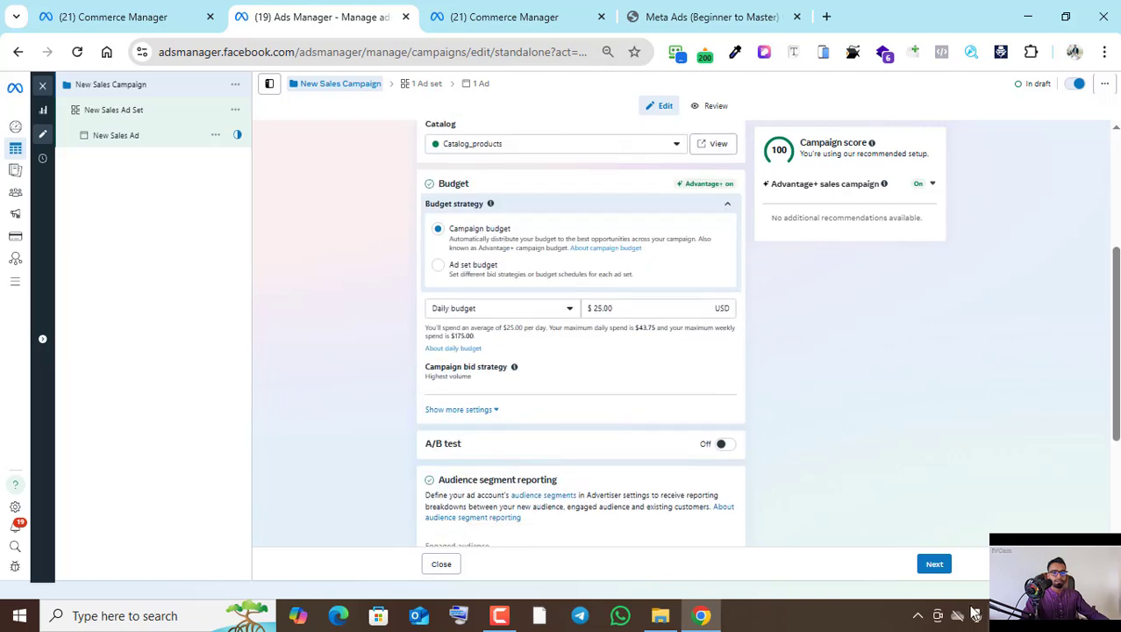
click(948, 569)
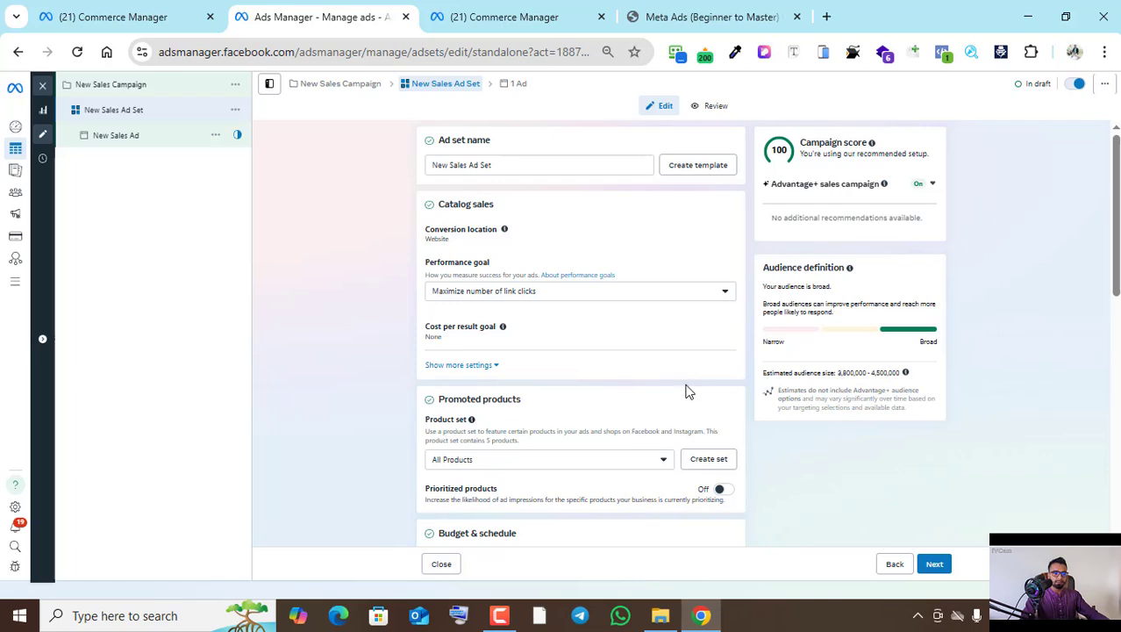
scroll(687, 388, down, 6)
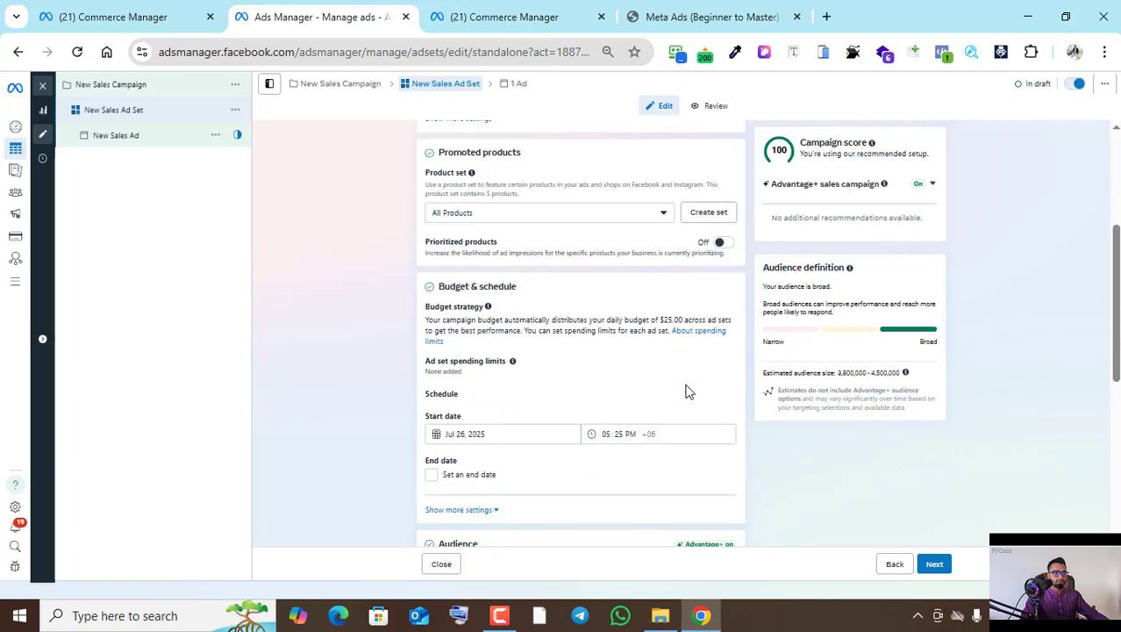
click(936, 569)
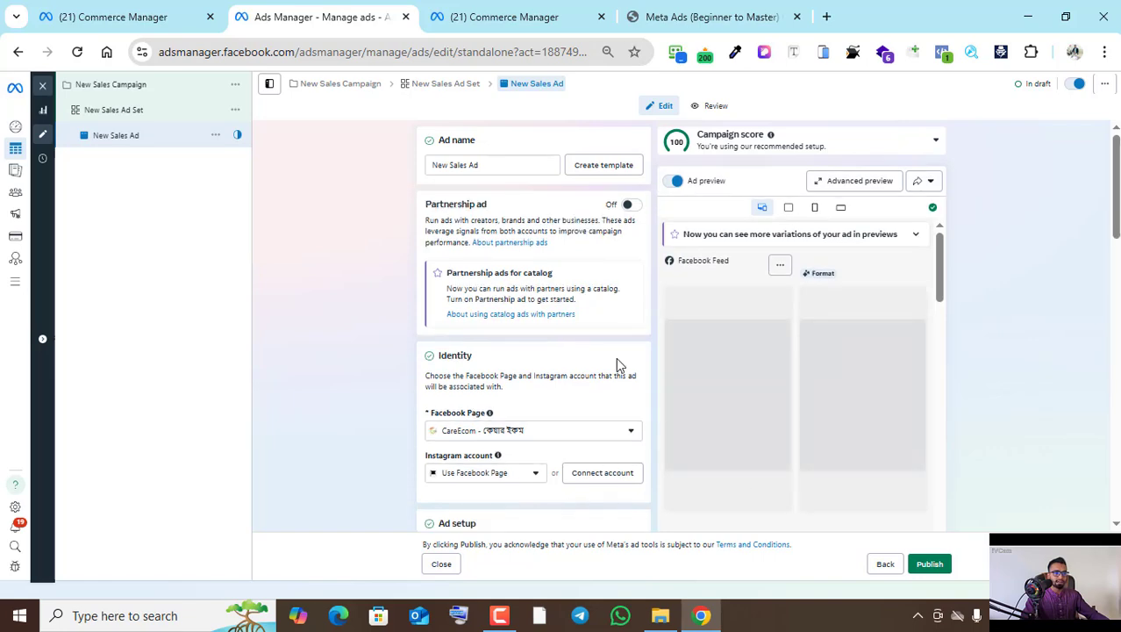
scroll(615, 360, down, 6)
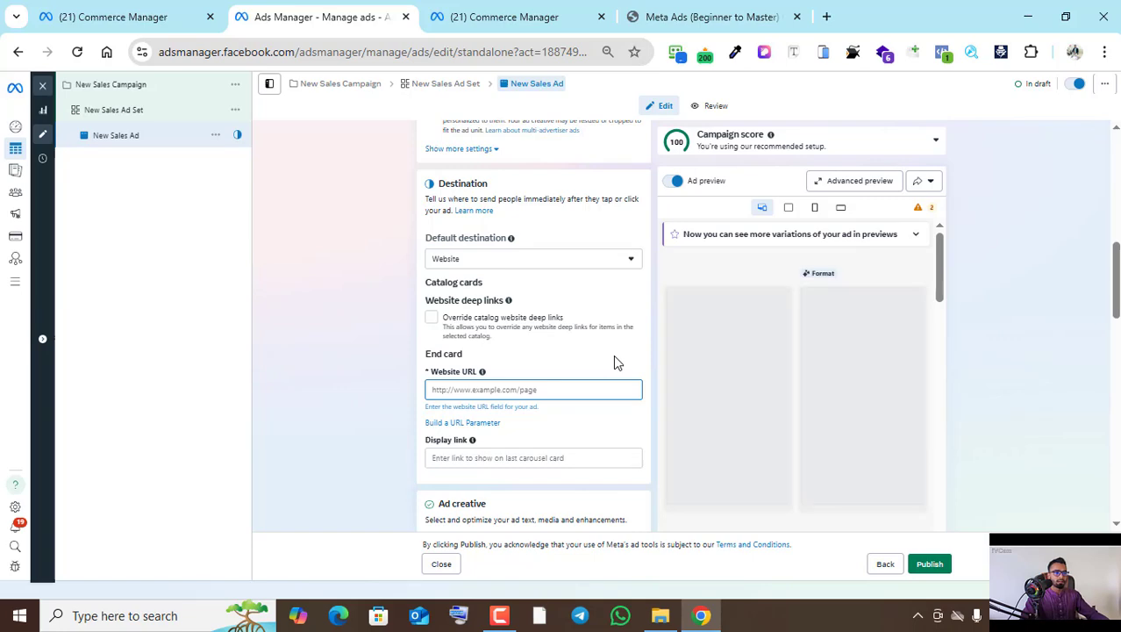
scroll(615, 361, down, 2)
scroll(614, 360, down, 1)
click(499, 226)
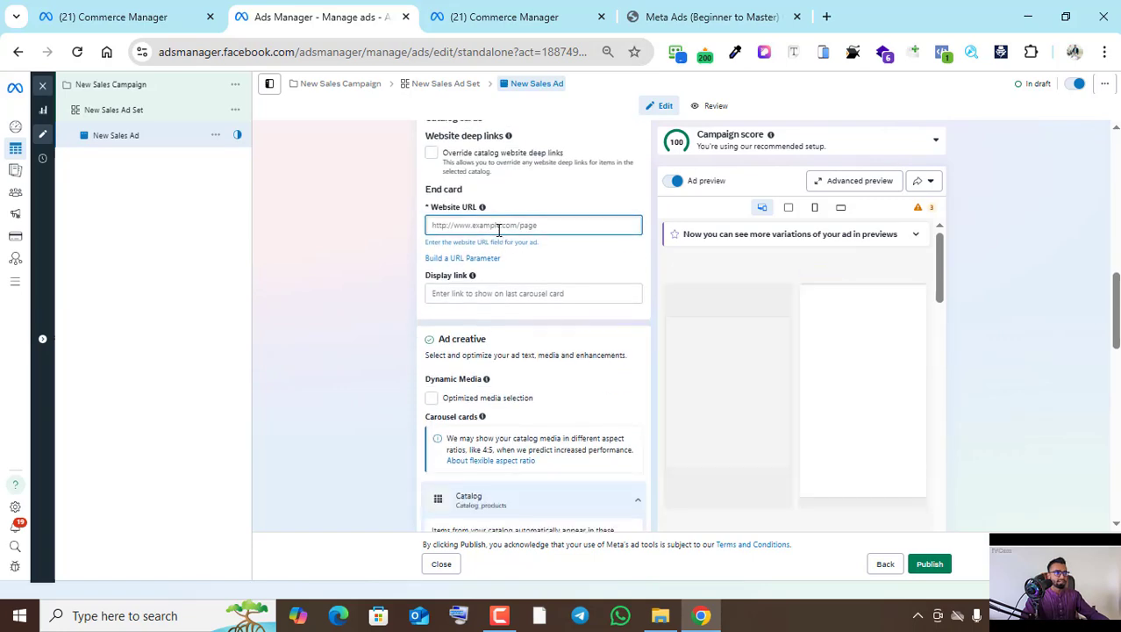
click(826, 17)
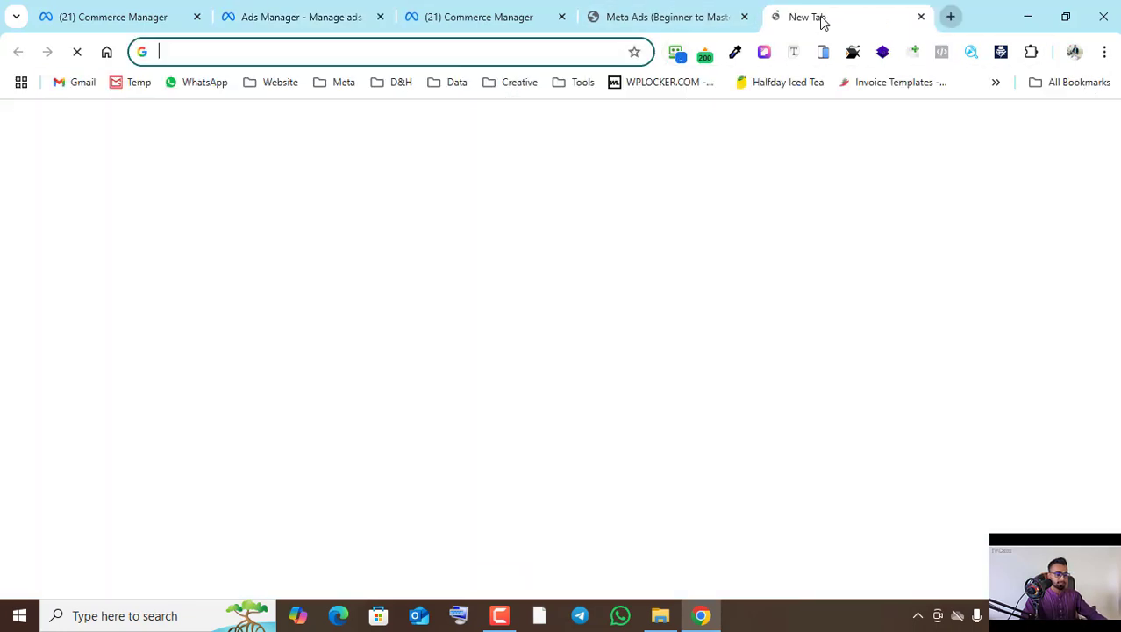
text(edu.careecom.com/)
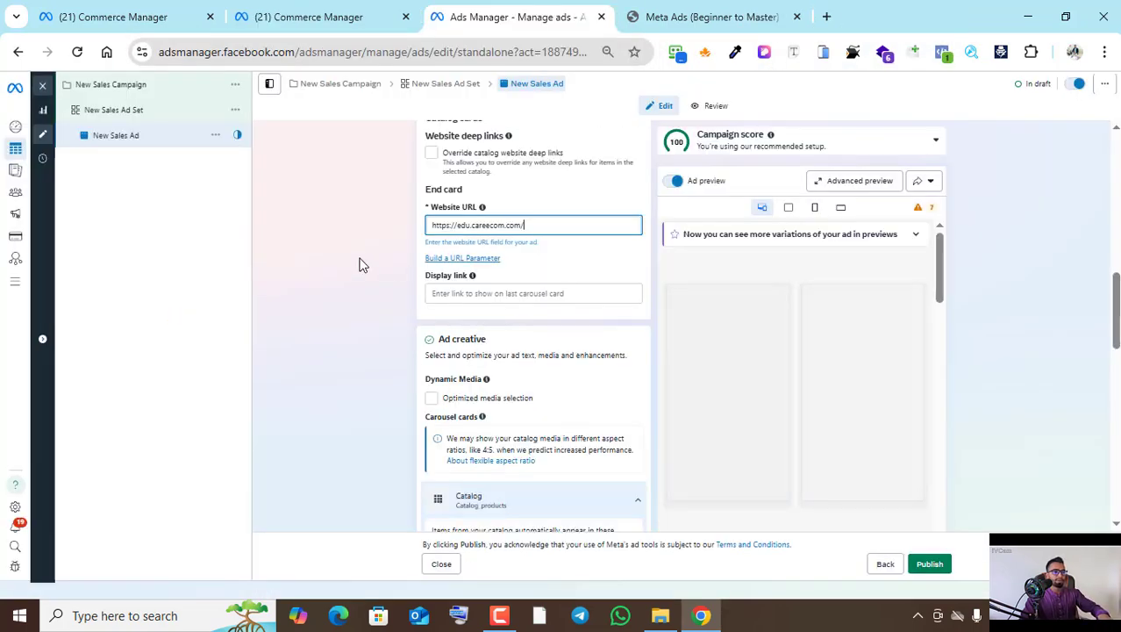
- Review the ad's format, previews, catalog creative and tracking settings, and publish the campaign
scroll(562, 378, down, 5)
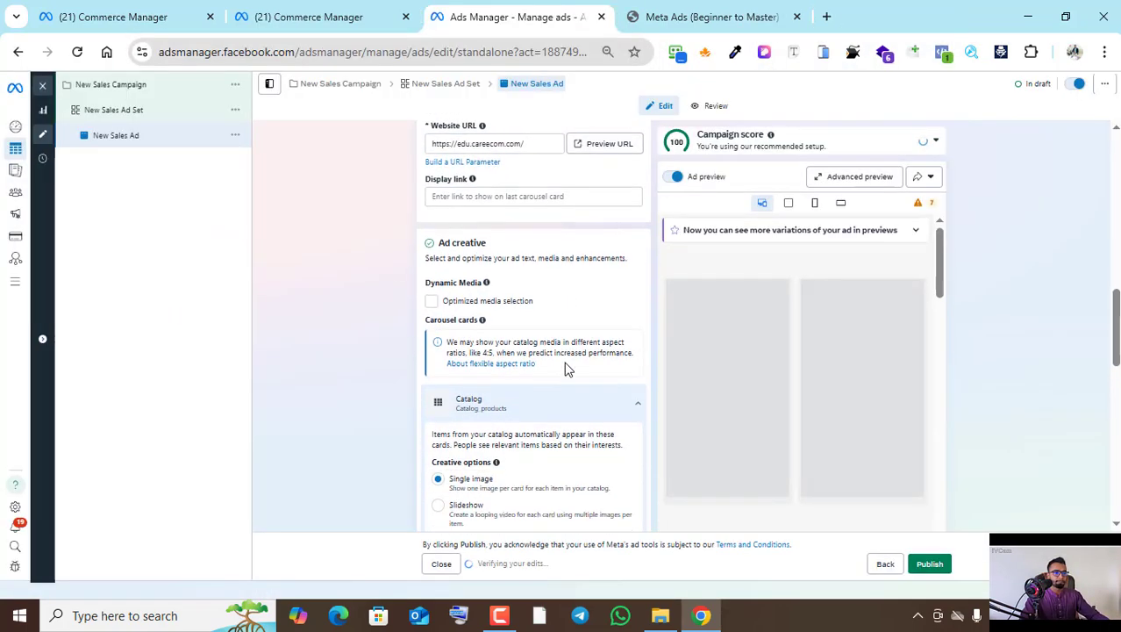
scroll(565, 361, up, 6)
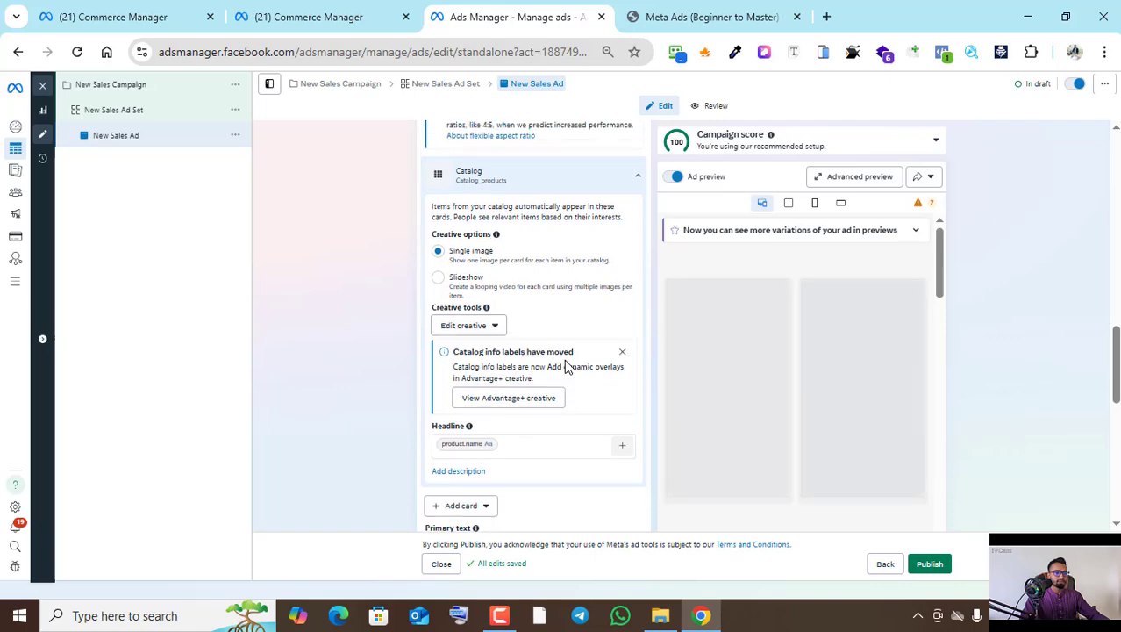
scroll(565, 360, up, 4)
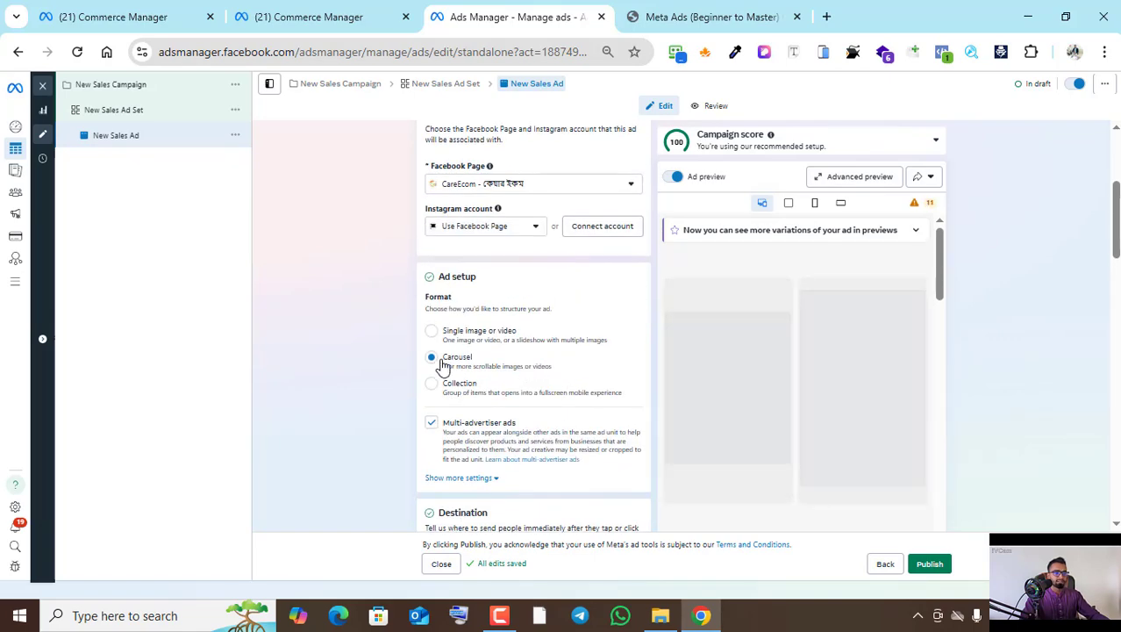
scroll(790, 351, down, 3)
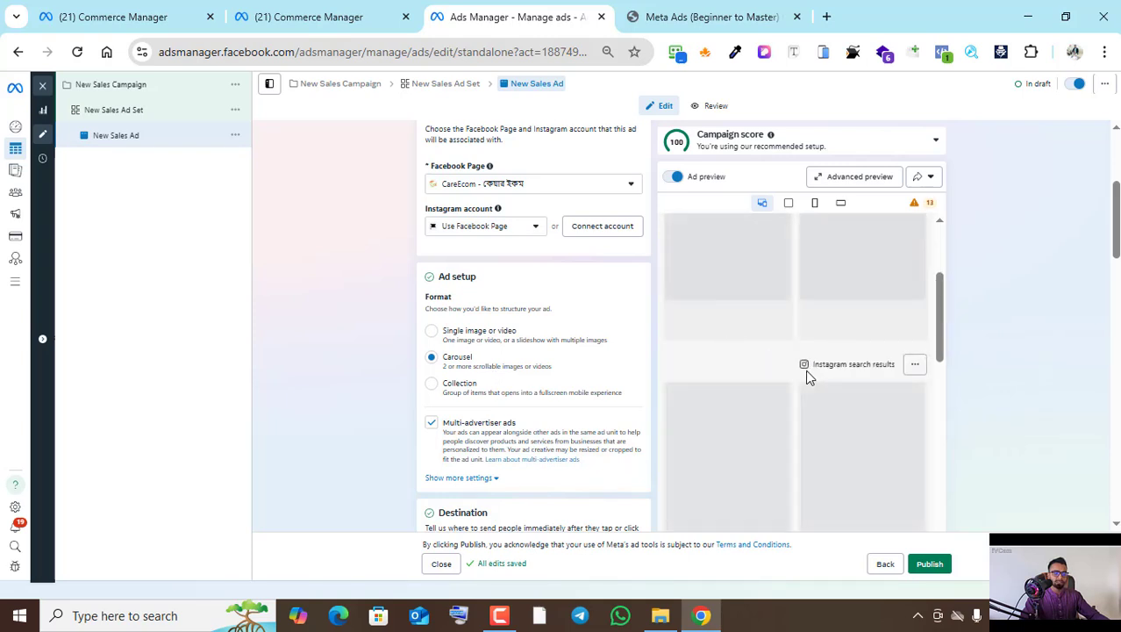
scroll(805, 370, down, 2)
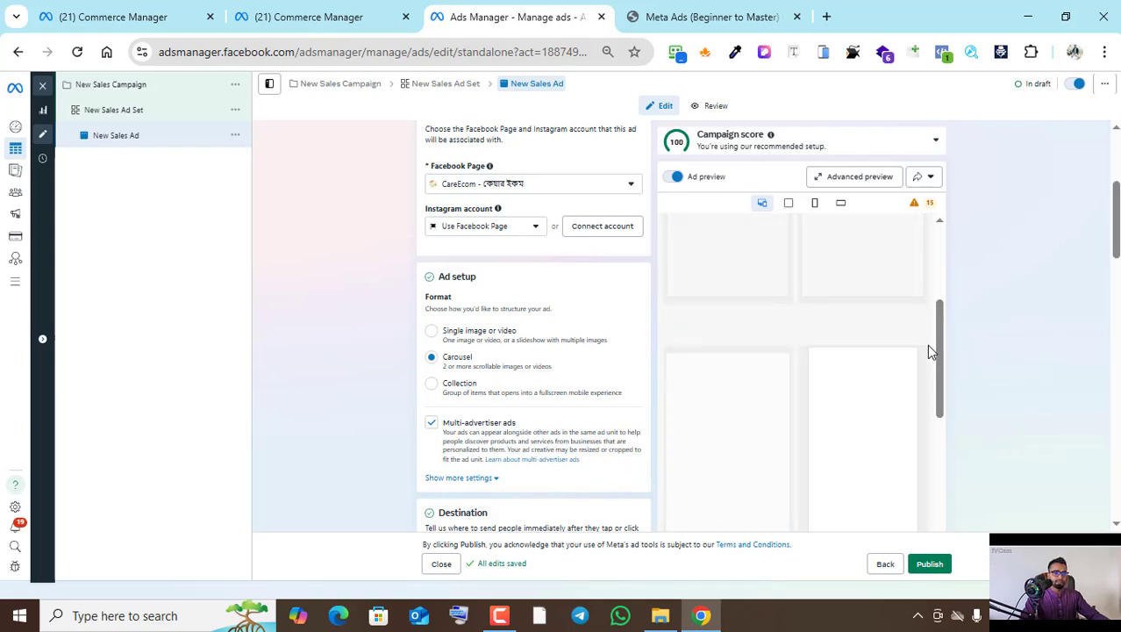
scroll(825, 313, up, 3)
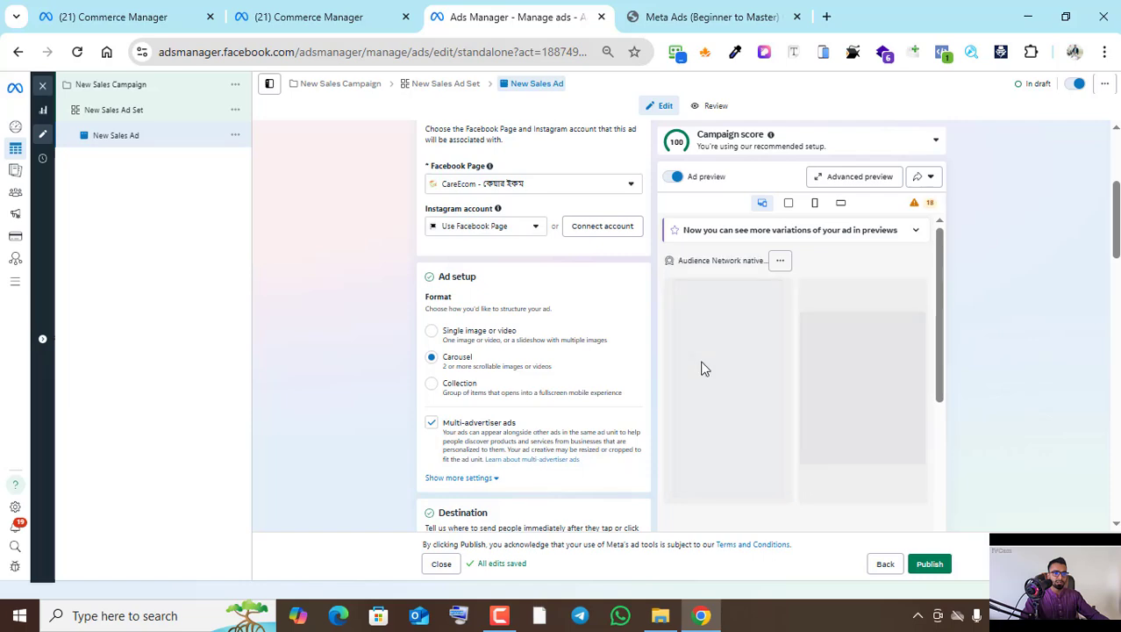
scroll(551, 331, down, 6)
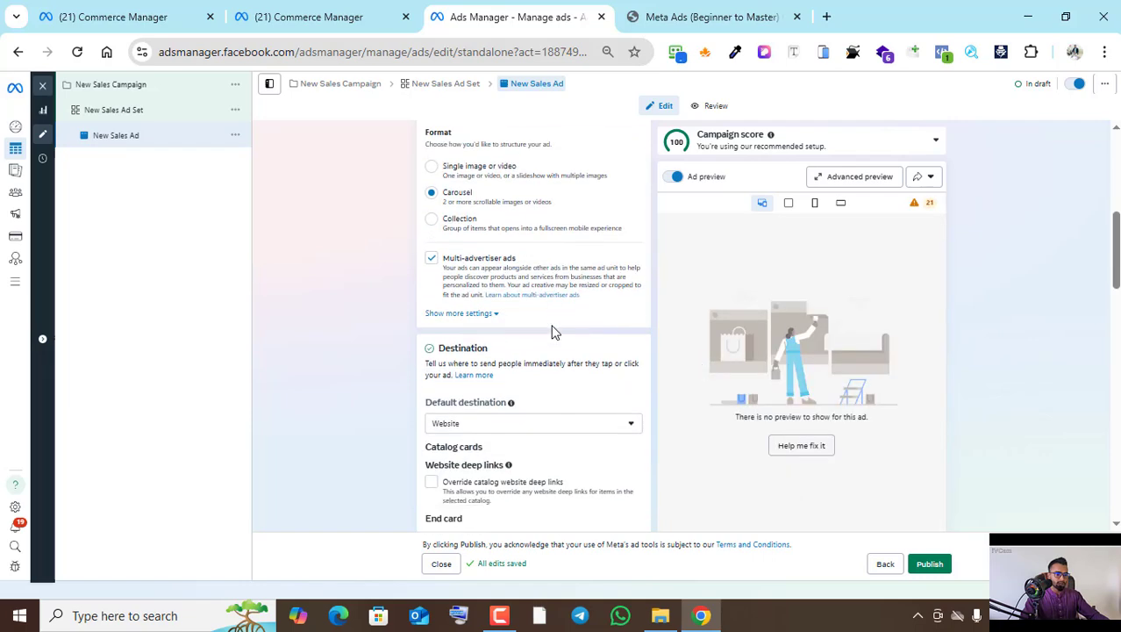
scroll(553, 332, down, 2)
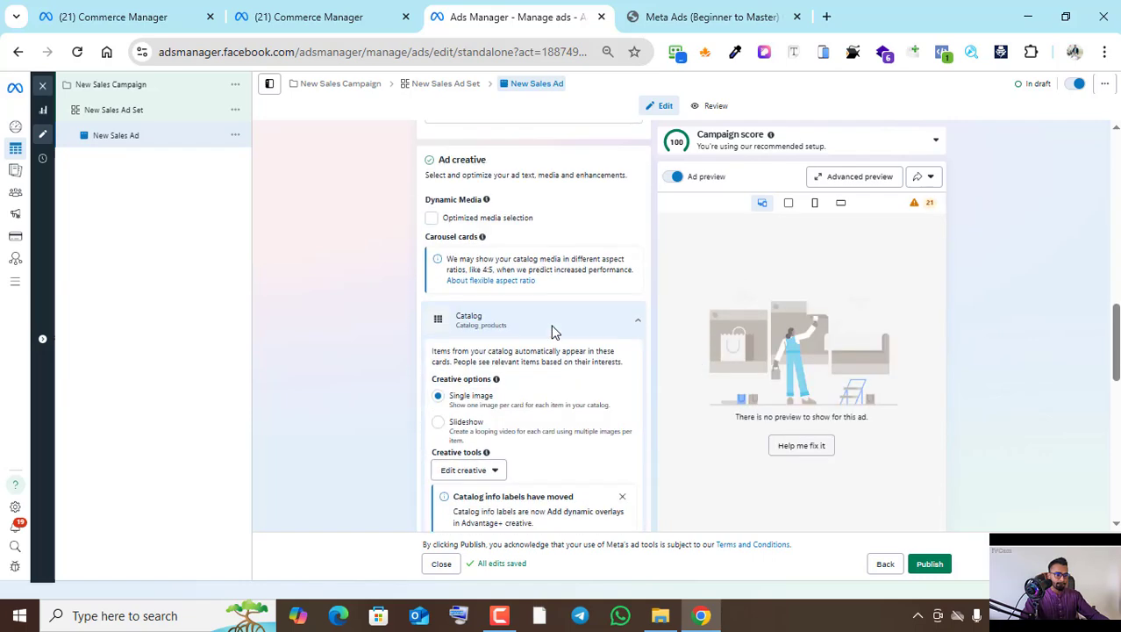
scroll(553, 331, down, 5)
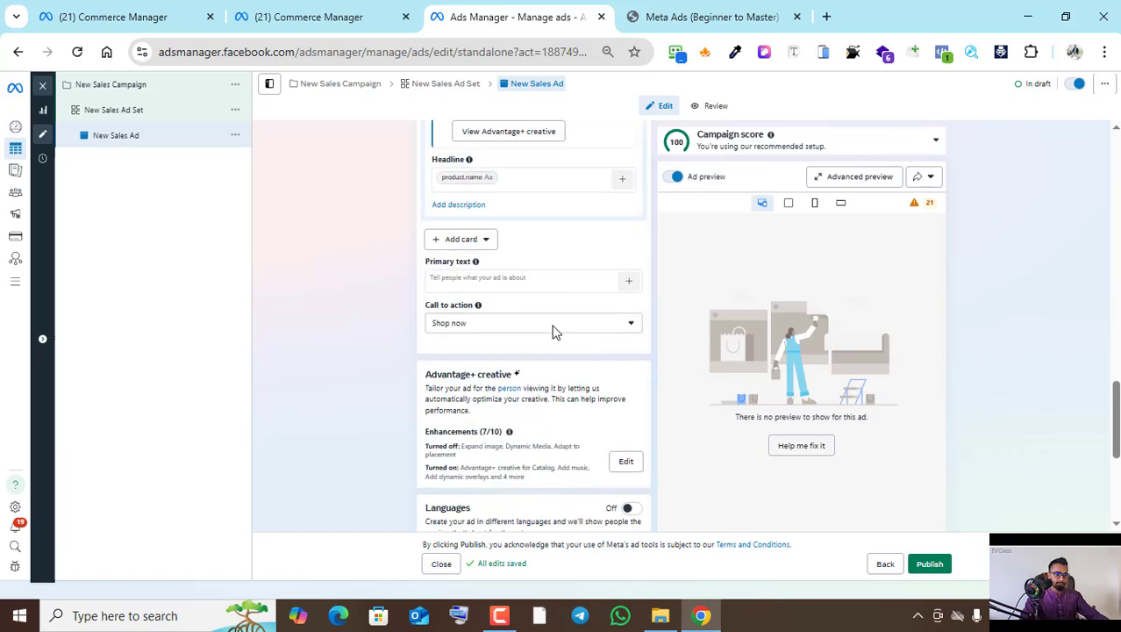
scroll(563, 456, down, 3)
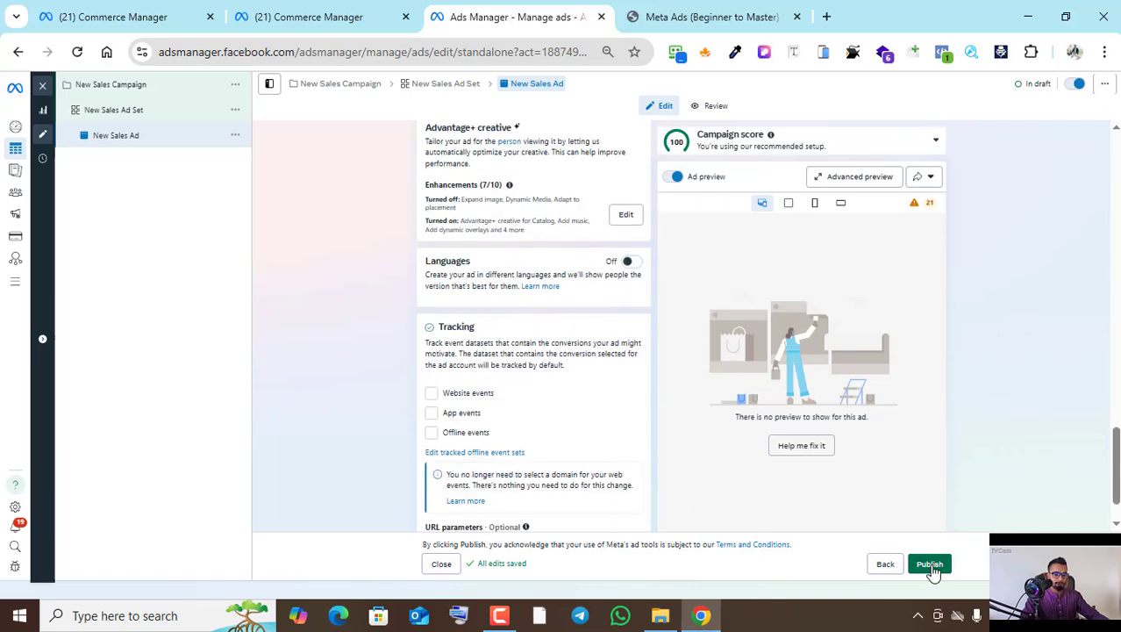
click(934, 569)
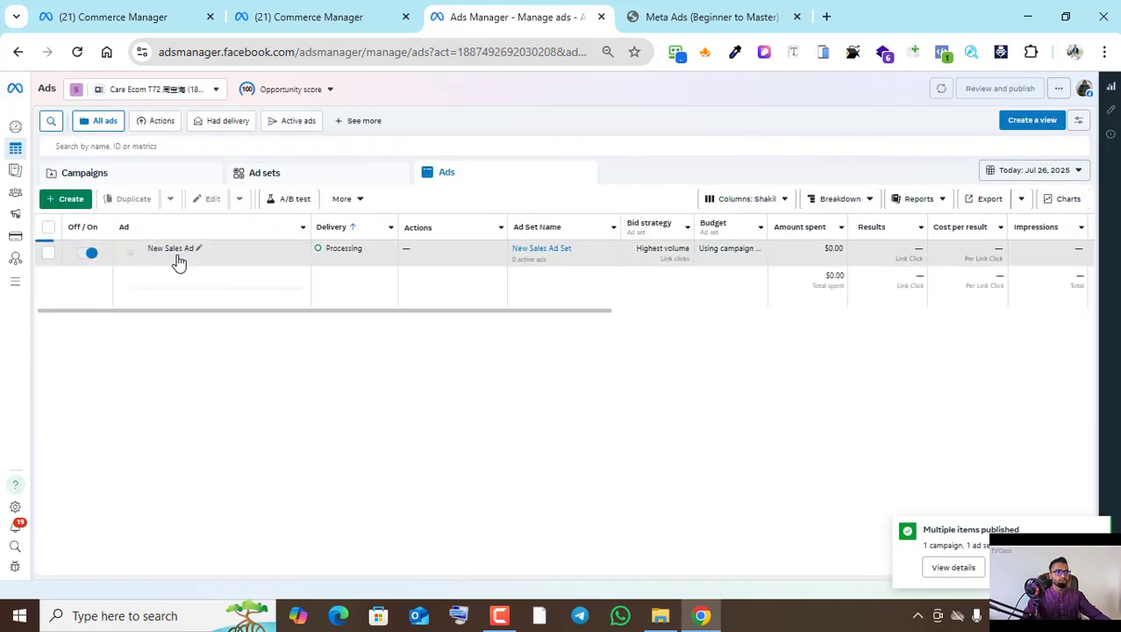
- Open the published New Sales Ad and browse the product cards in its Facebook Feed carousel preview
click(209, 263)
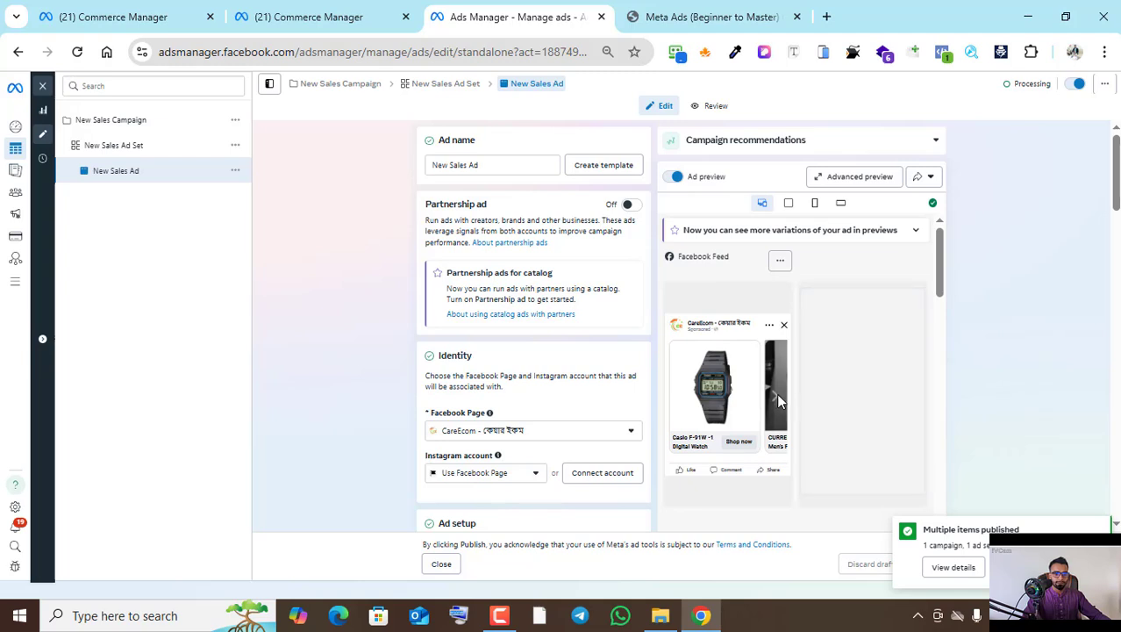
click(775, 394)
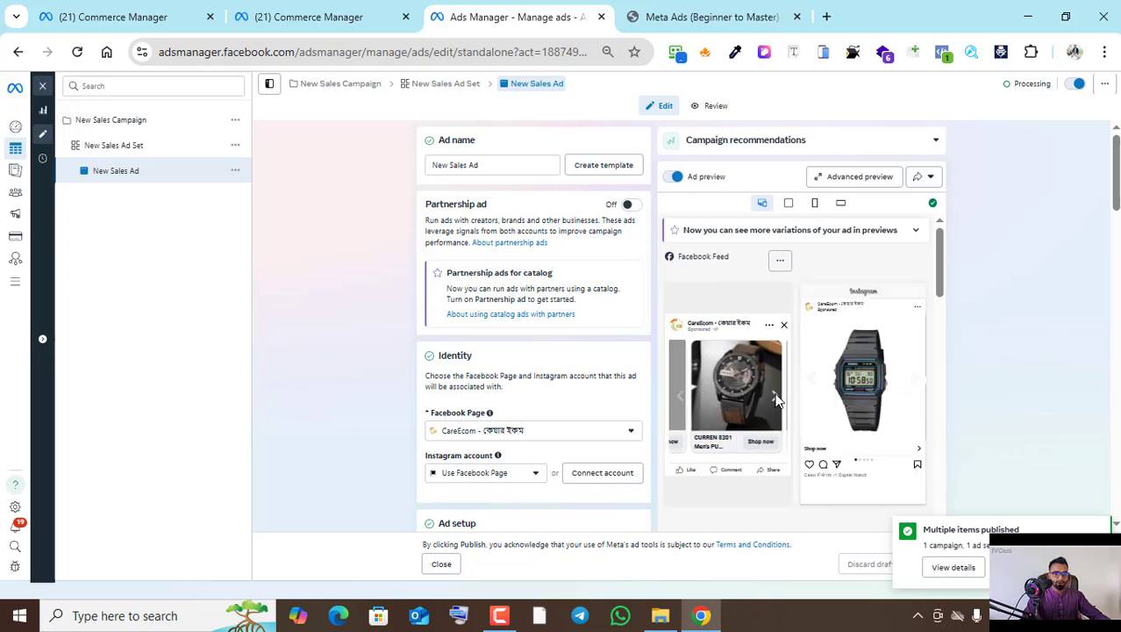
click(775, 394)
click(775, 393)
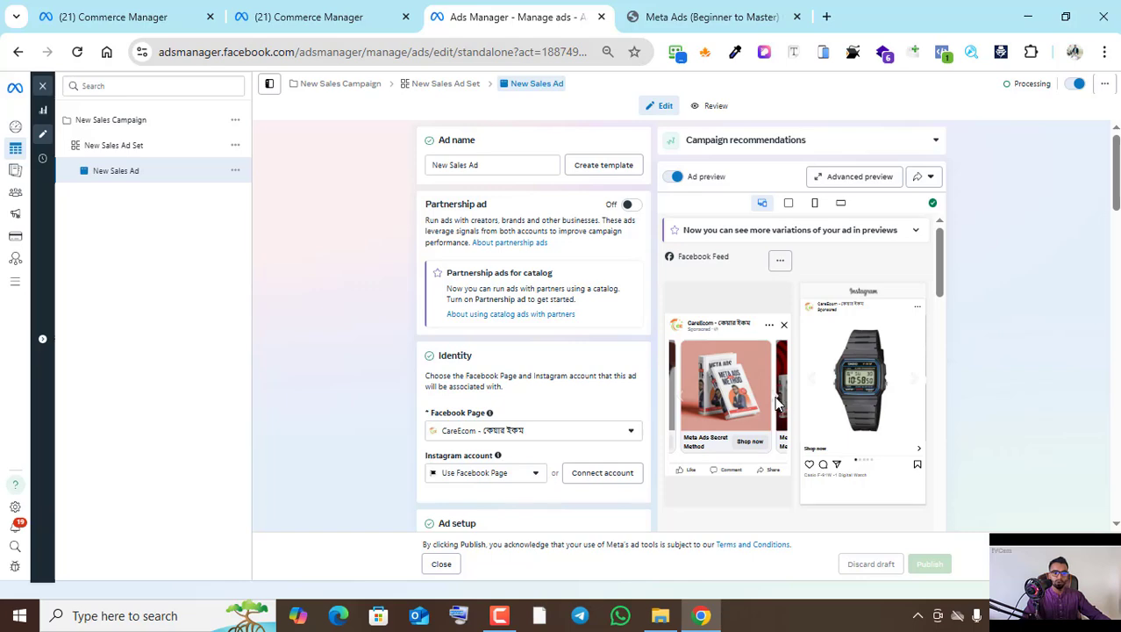
click(775, 397)
scroll(610, 401, down, 4)
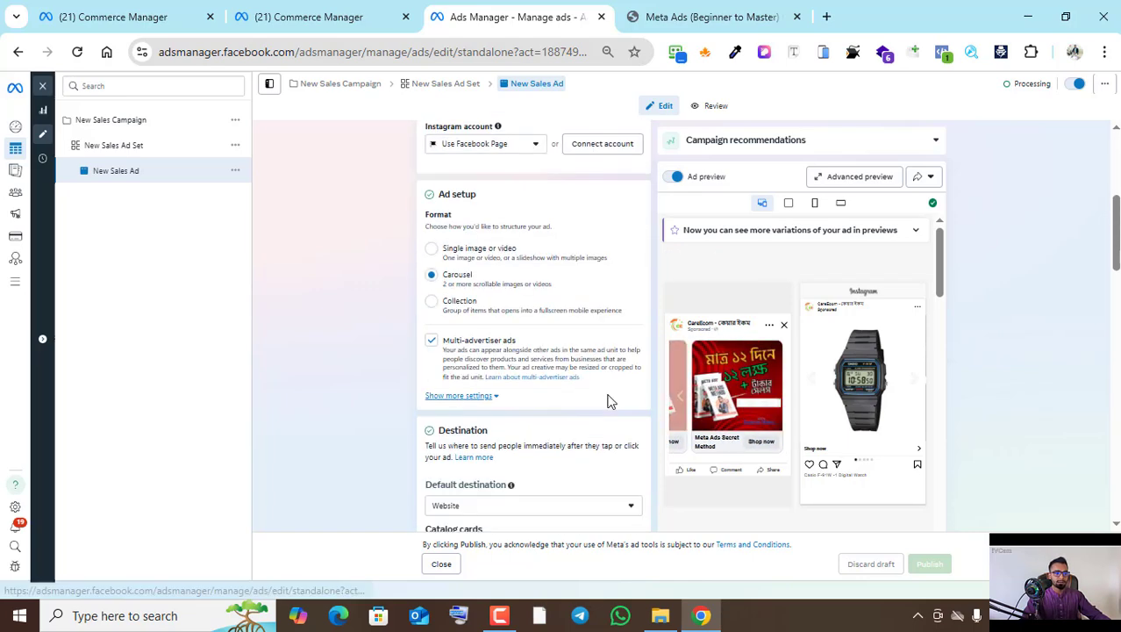
- Check the catalog setting of New Sales Campaign, and change the format of New Sales Ad to Collection
click(136, 124)
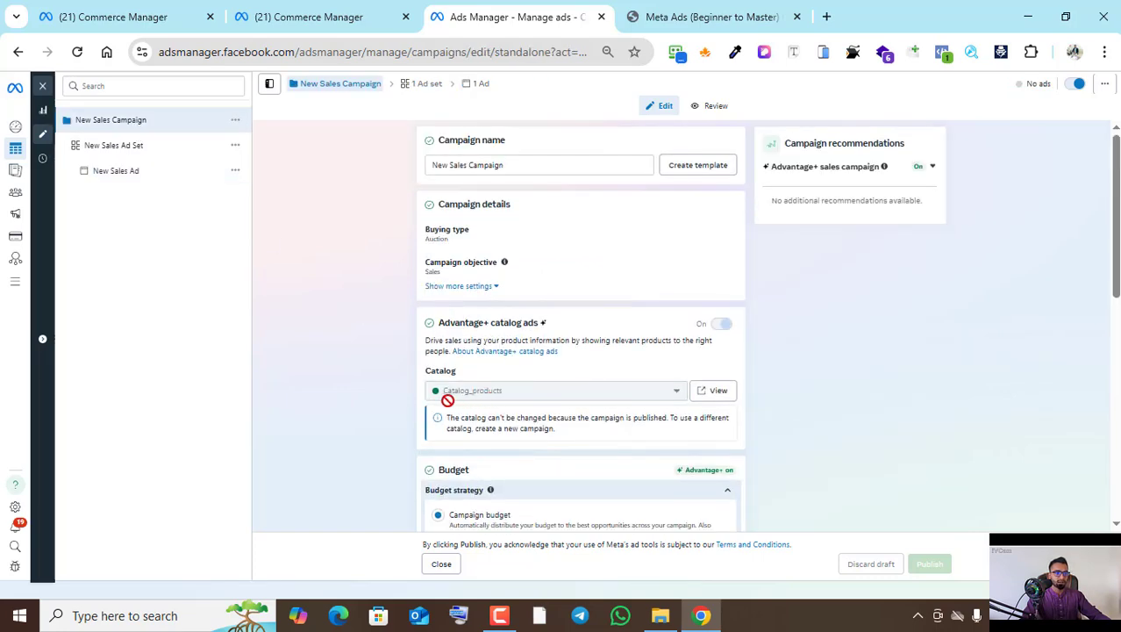
click(125, 172)
scroll(579, 338, down, 3)
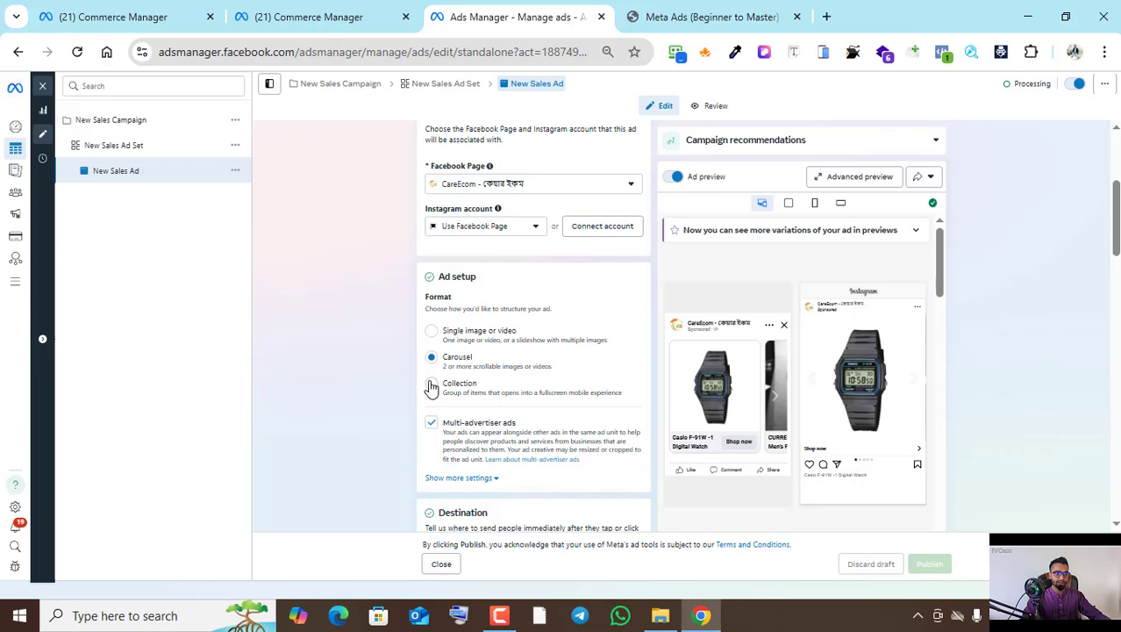
click(430, 387)
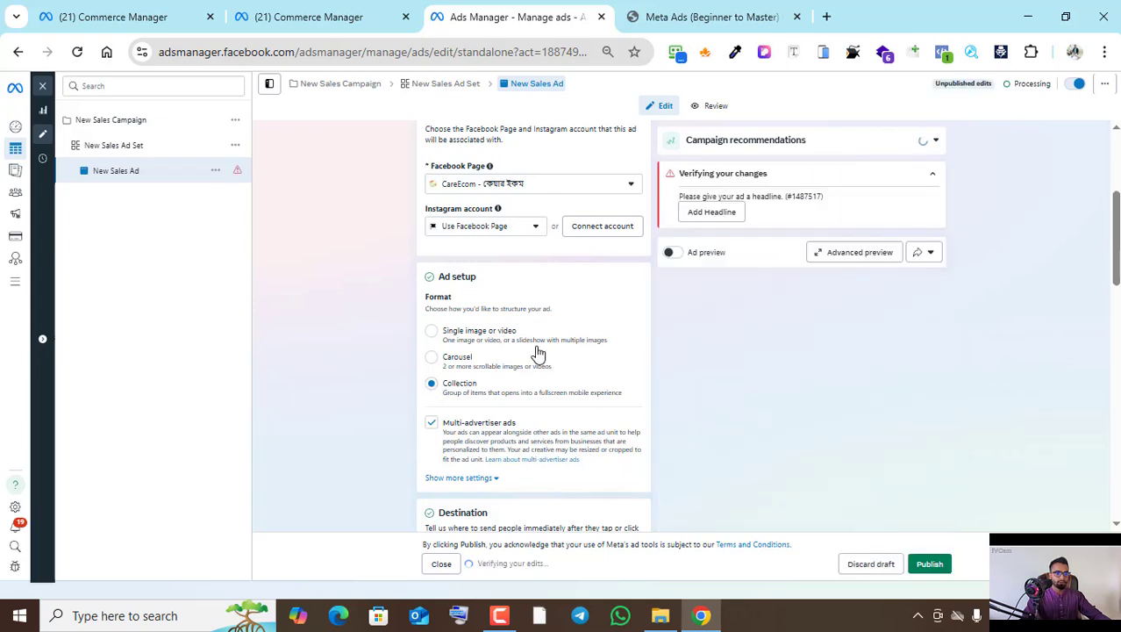
- Enter Test as both the headline and the primary text of the collection ad
scroll(575, 335, down, 4)
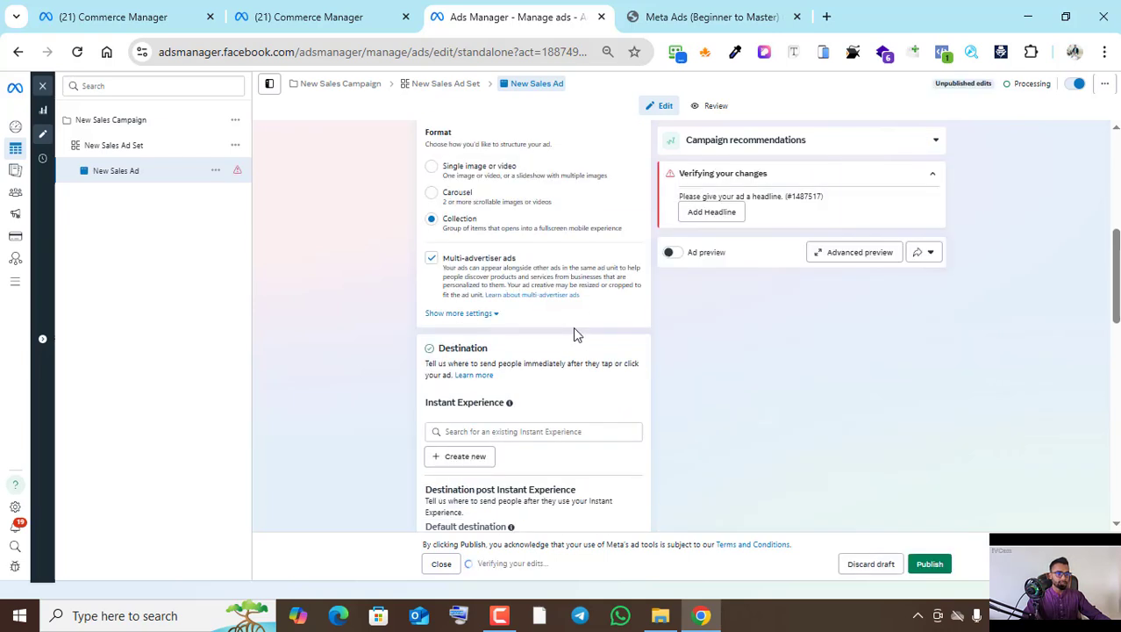
scroll(575, 334, down, 4)
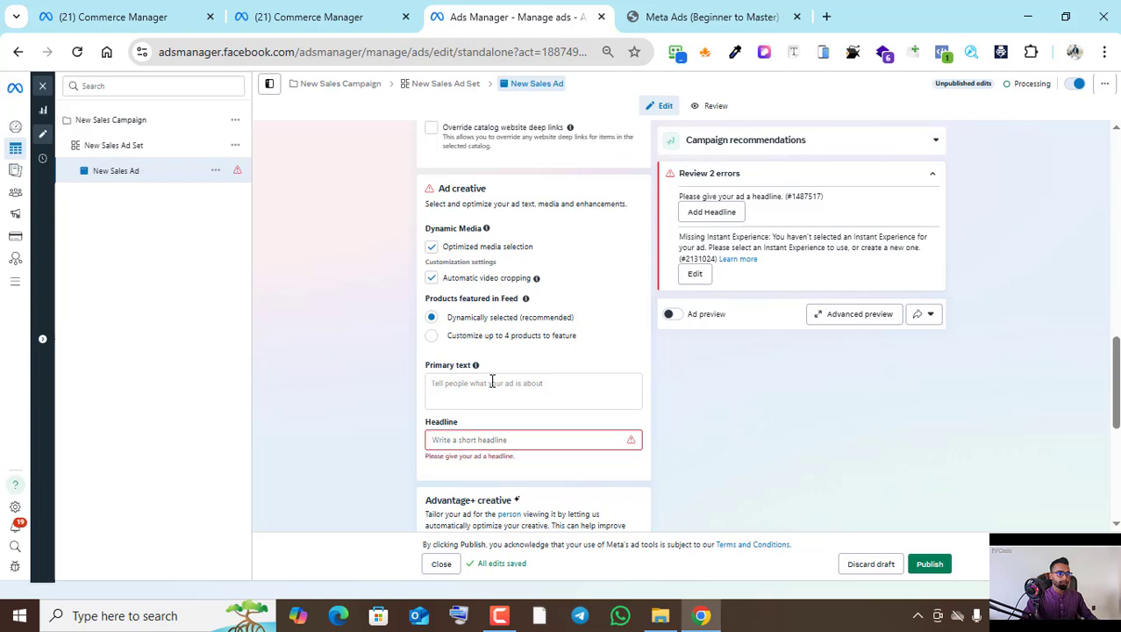
click(467, 438)
text(T)
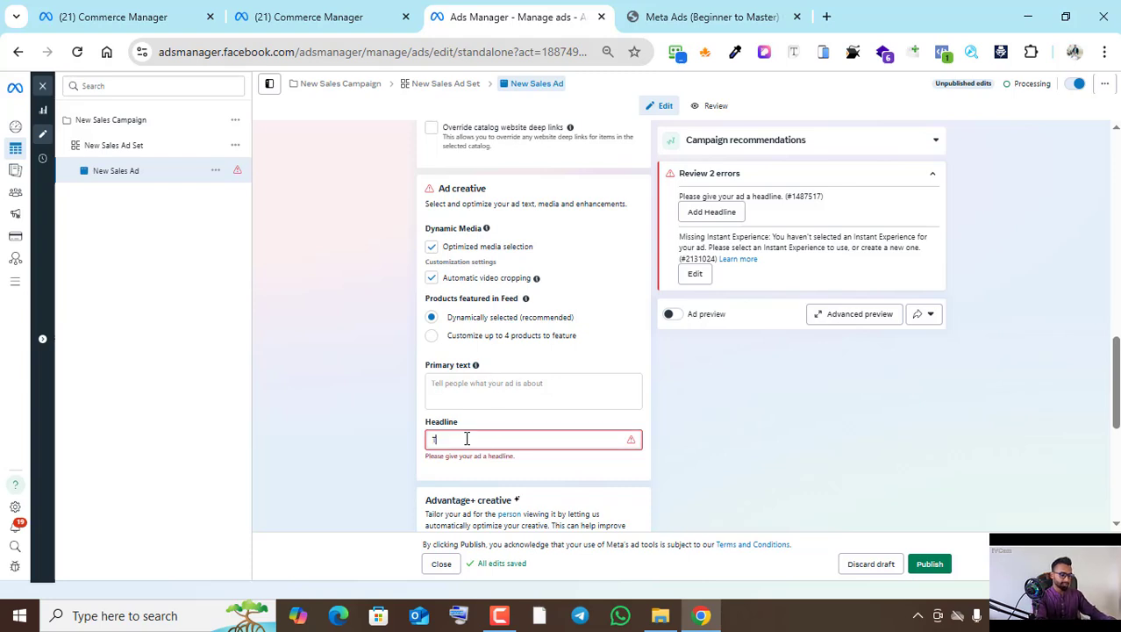
text(est)
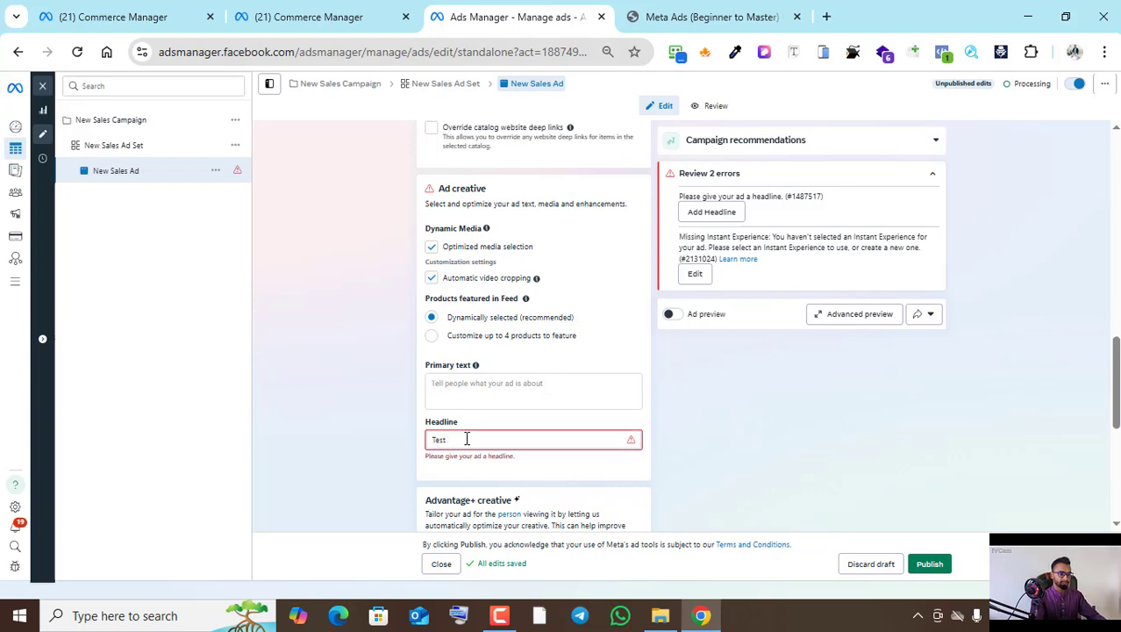
click(480, 391)
text(Te)
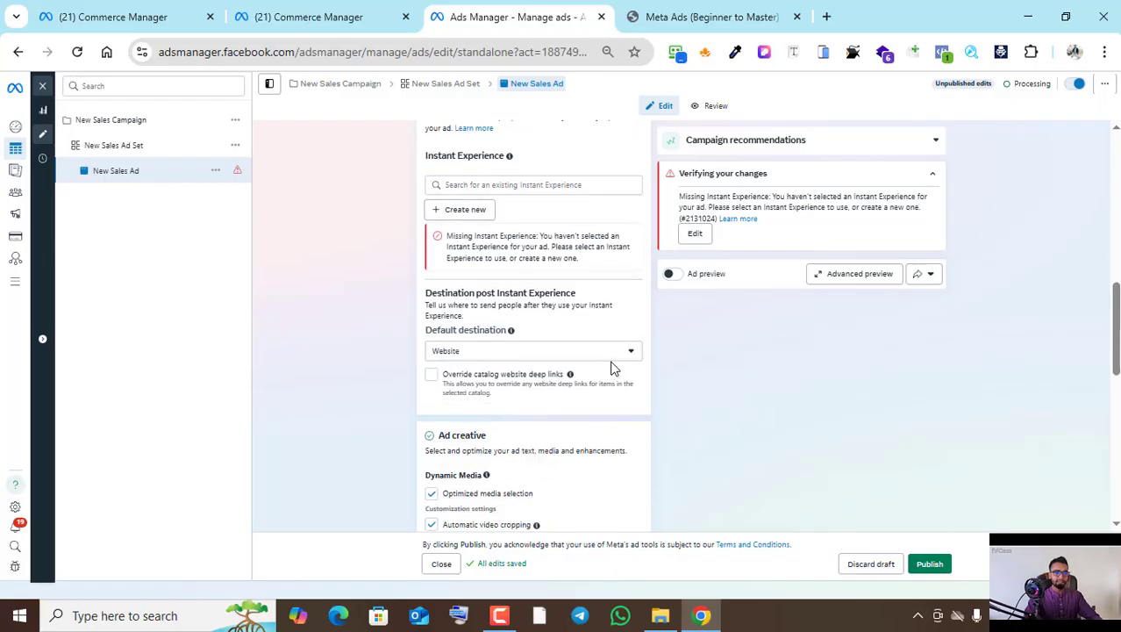
- Review the remaining creative and tracking settings, try to publish the collection ad edits, and reopen New Sales Ad
scroll(614, 368, down, 2)
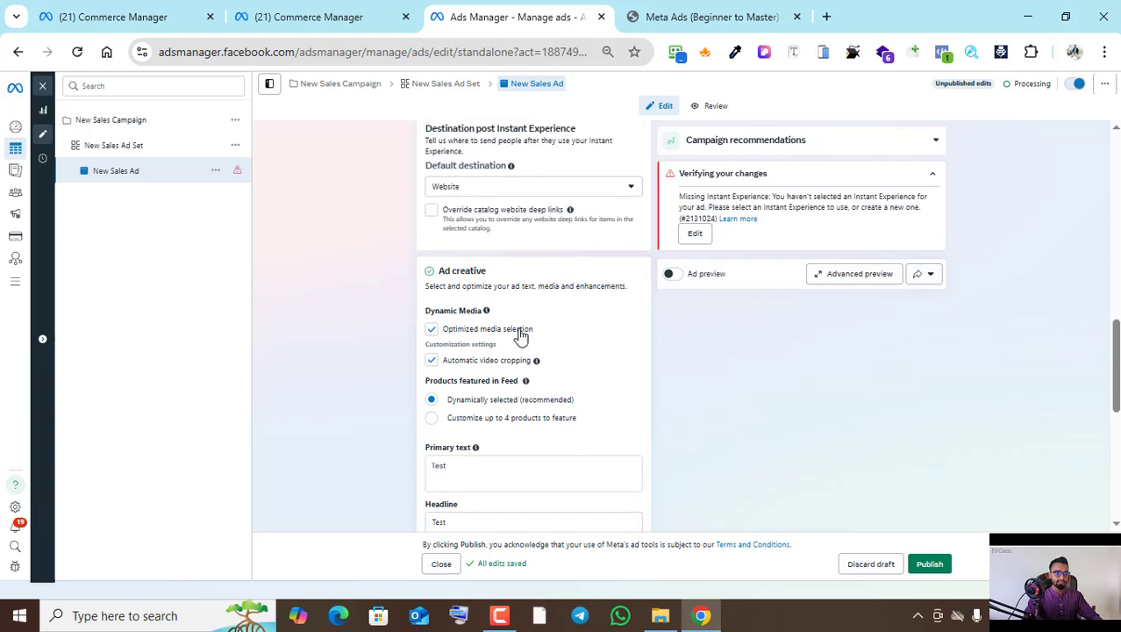
mouse_move(525, 380)
scroll(586, 381, down, 1)
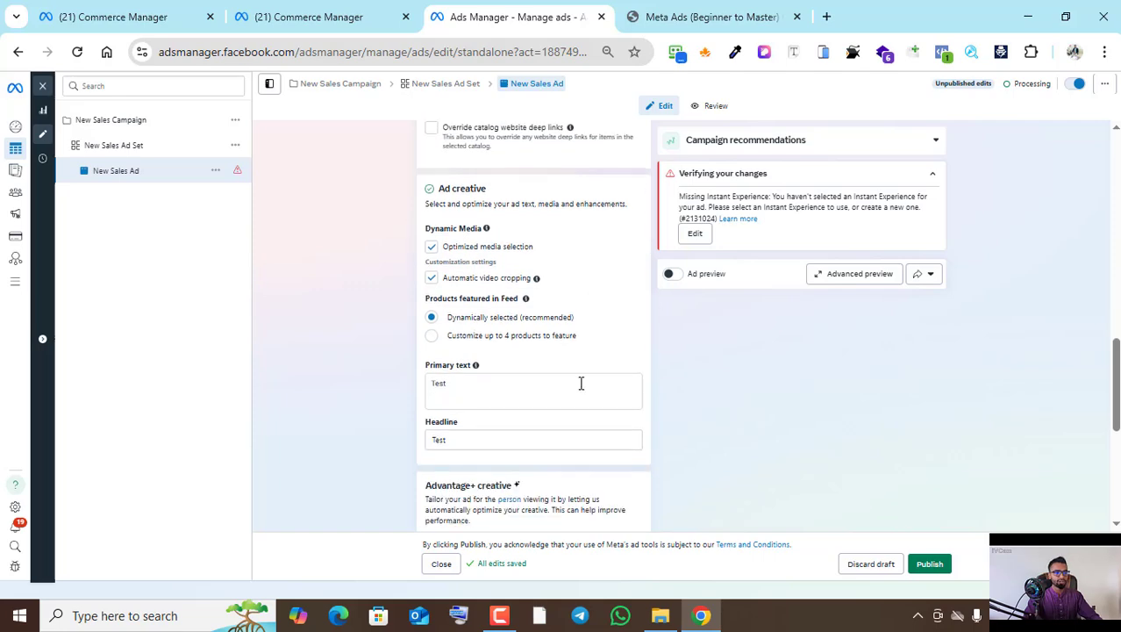
scroll(625, 492, down, 5)
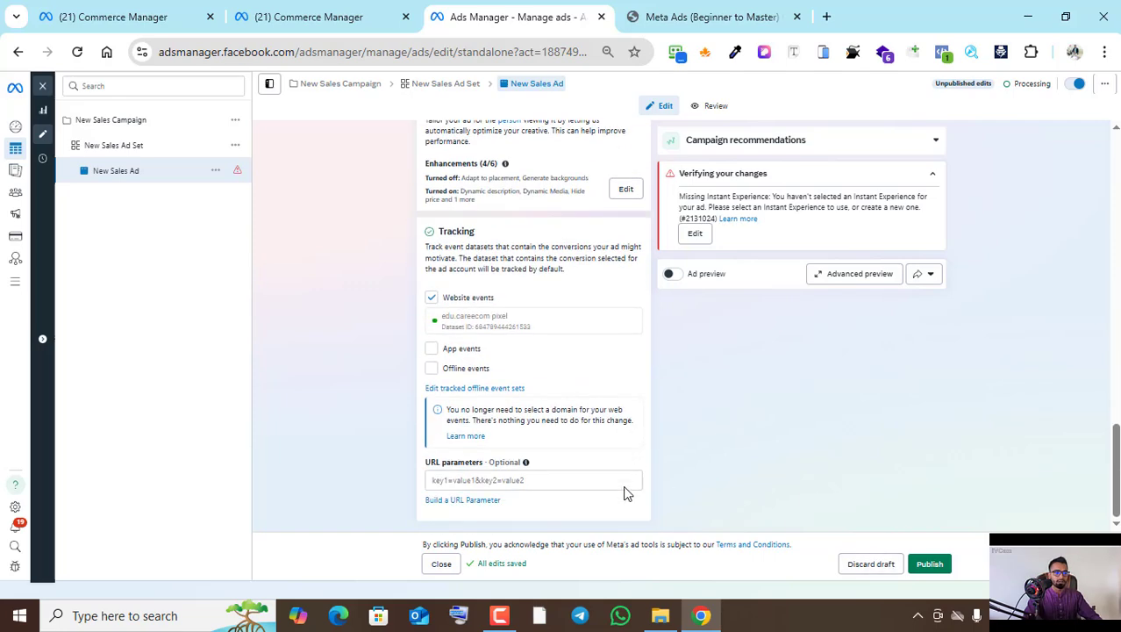
click(929, 565)
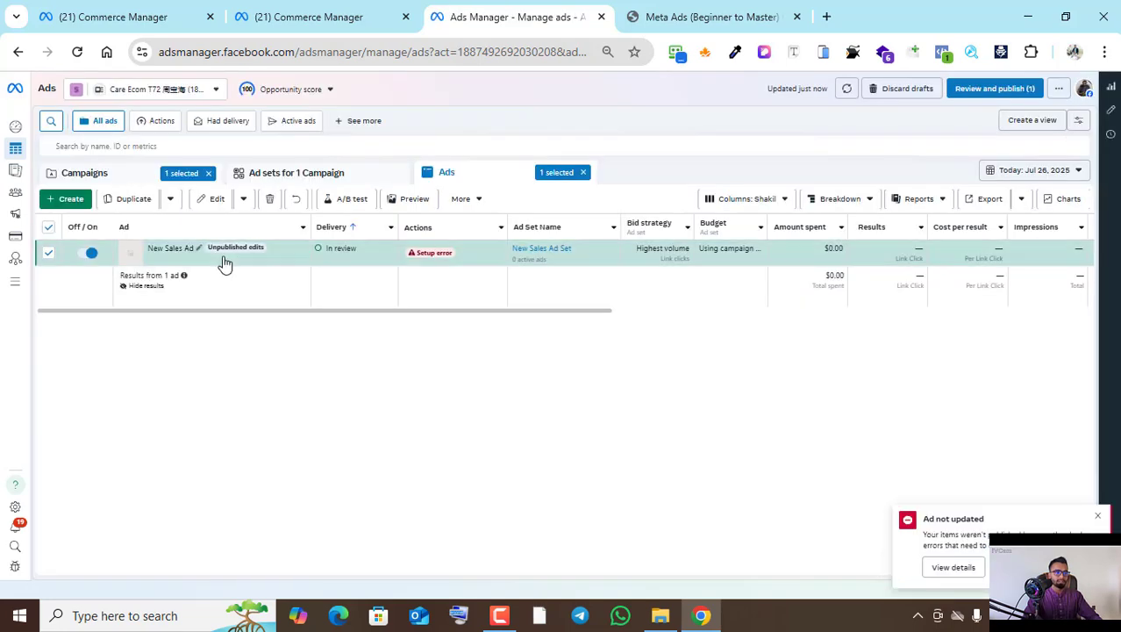
click(210, 266)
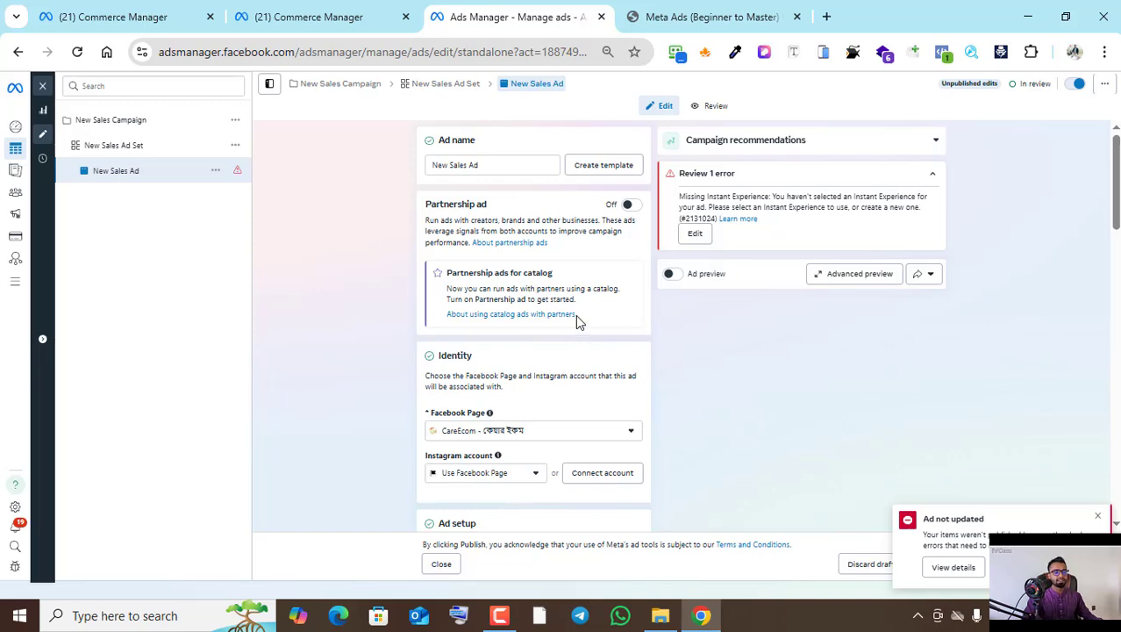
- Create a new Instant Experience for the ad's destination from the Digital Circular template
scroll(576, 316, down, 4)
scroll(578, 324, down, 3)
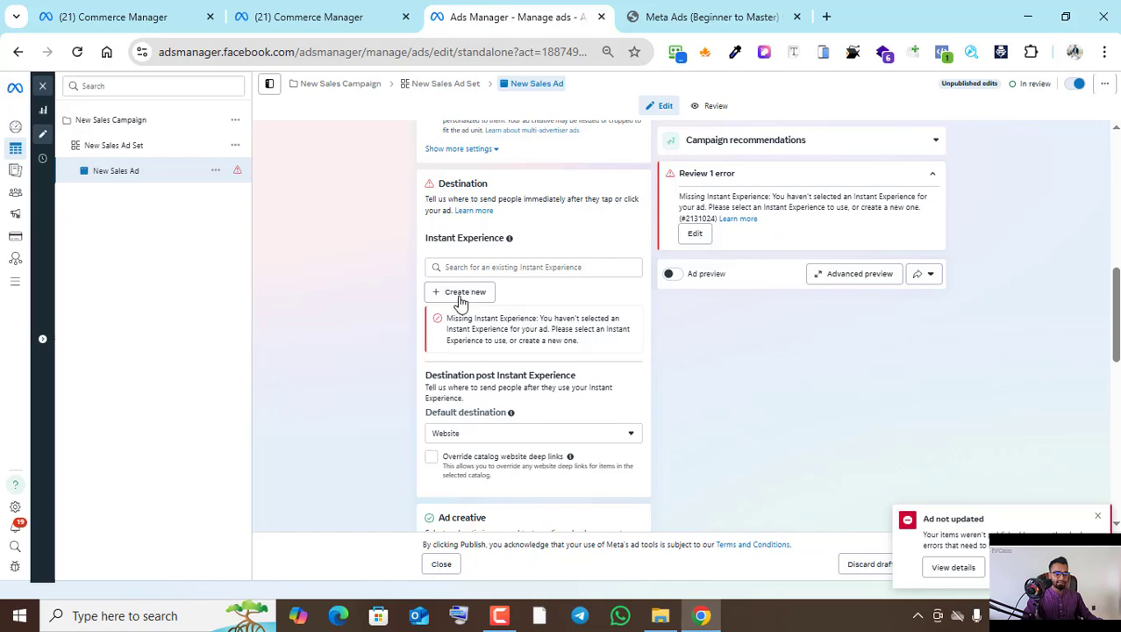
click(461, 296)
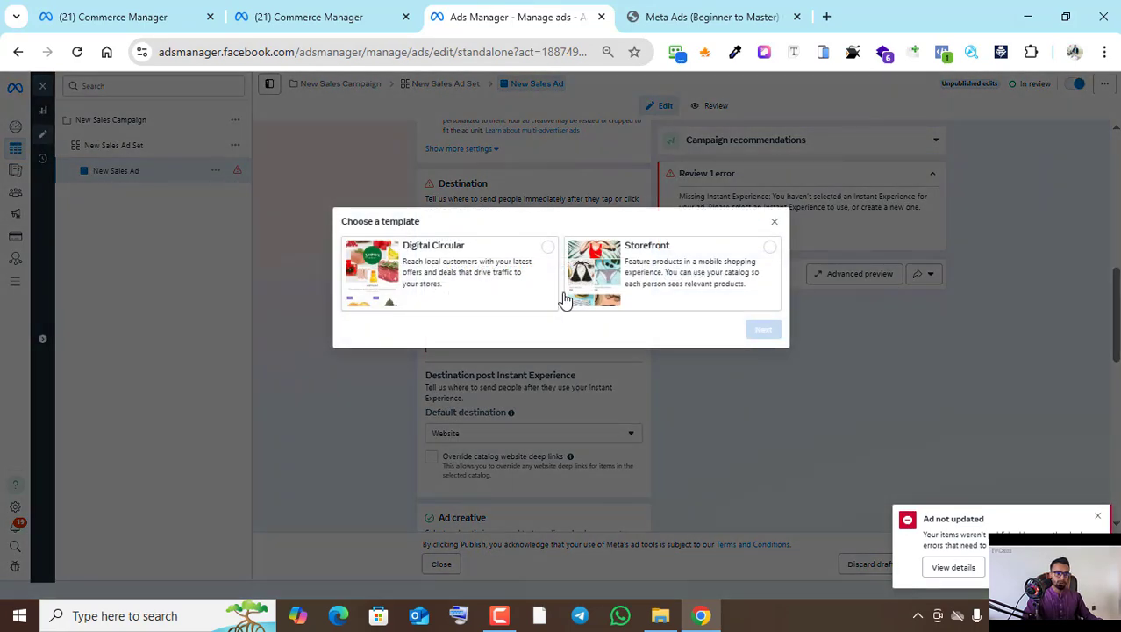
click(550, 251)
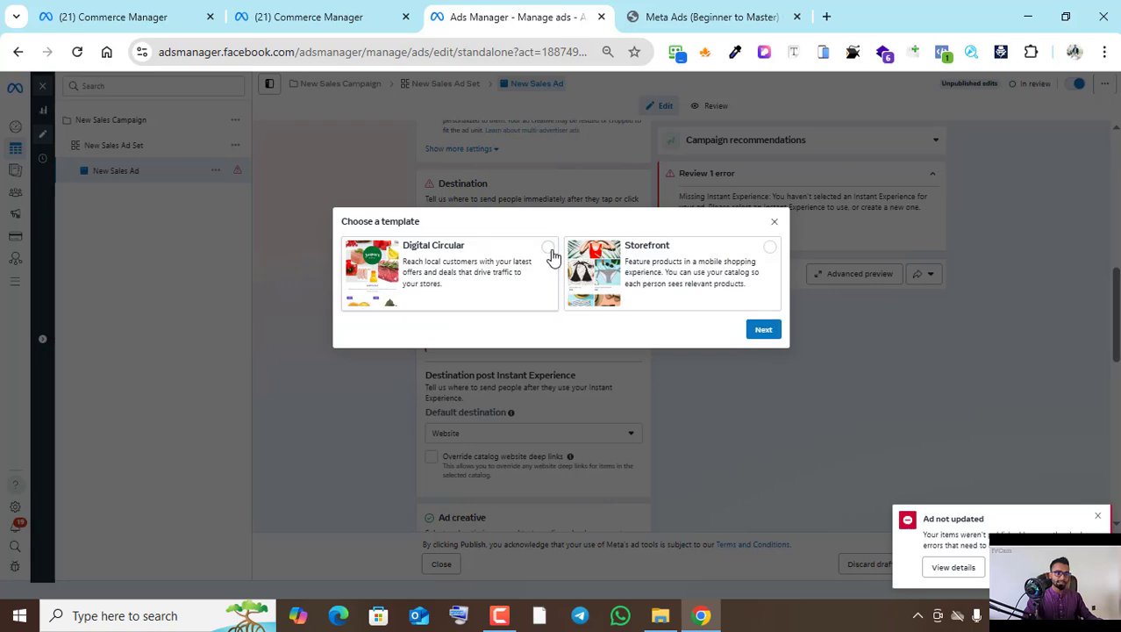
click(763, 332)
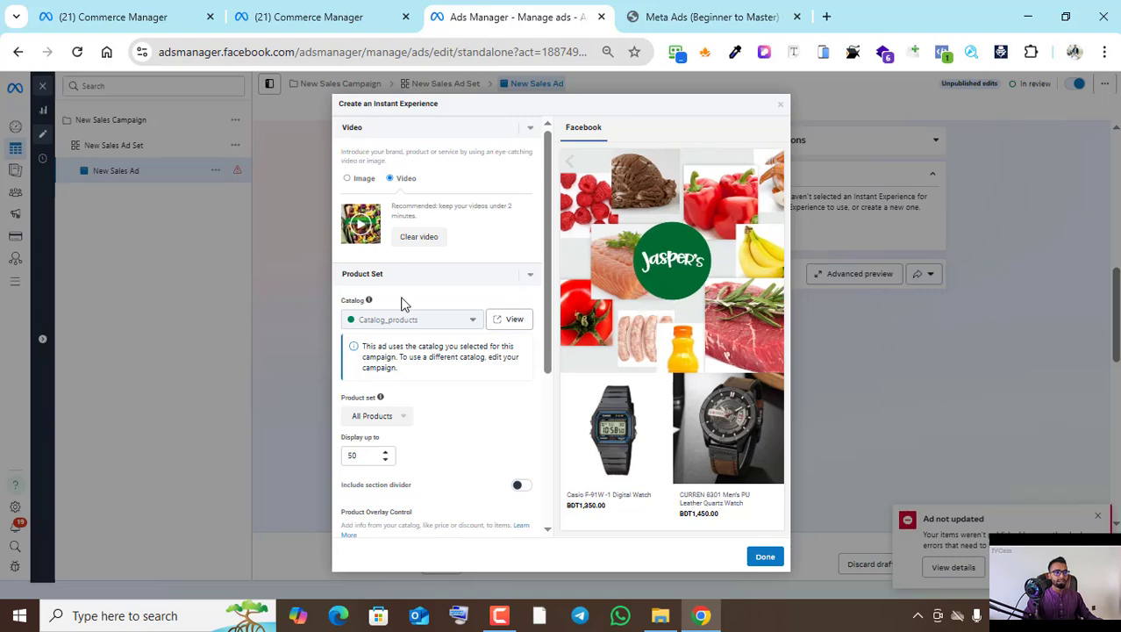
- Clear the template's default video from the Instant Experience and look through the product grid in its preview
scroll(477, 323, down, 1)
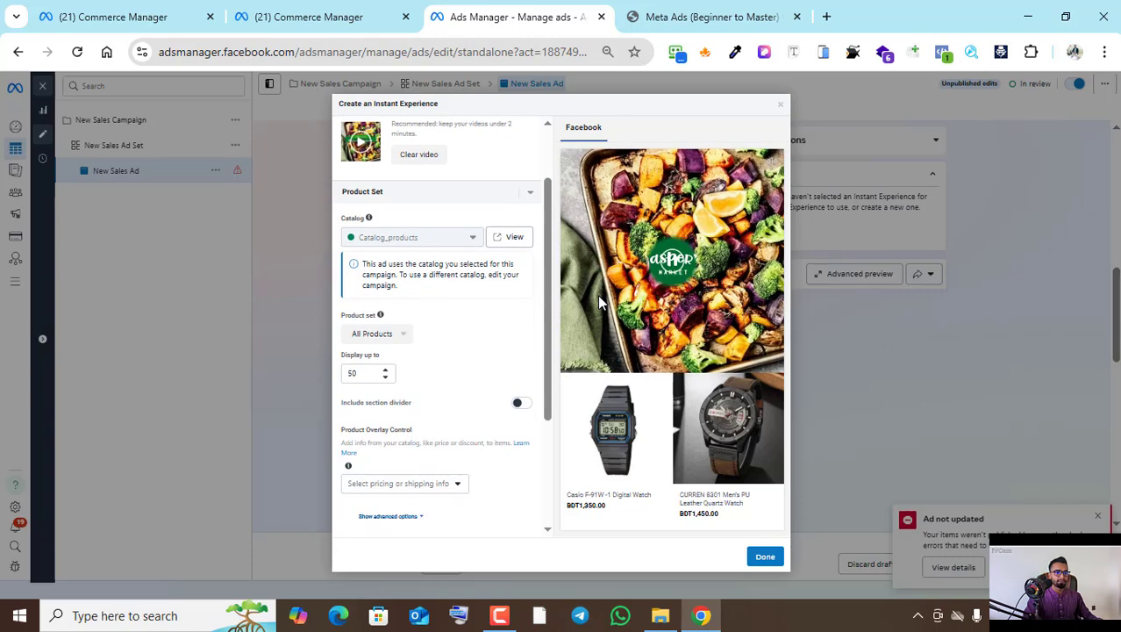
scroll(474, 285, up, 1)
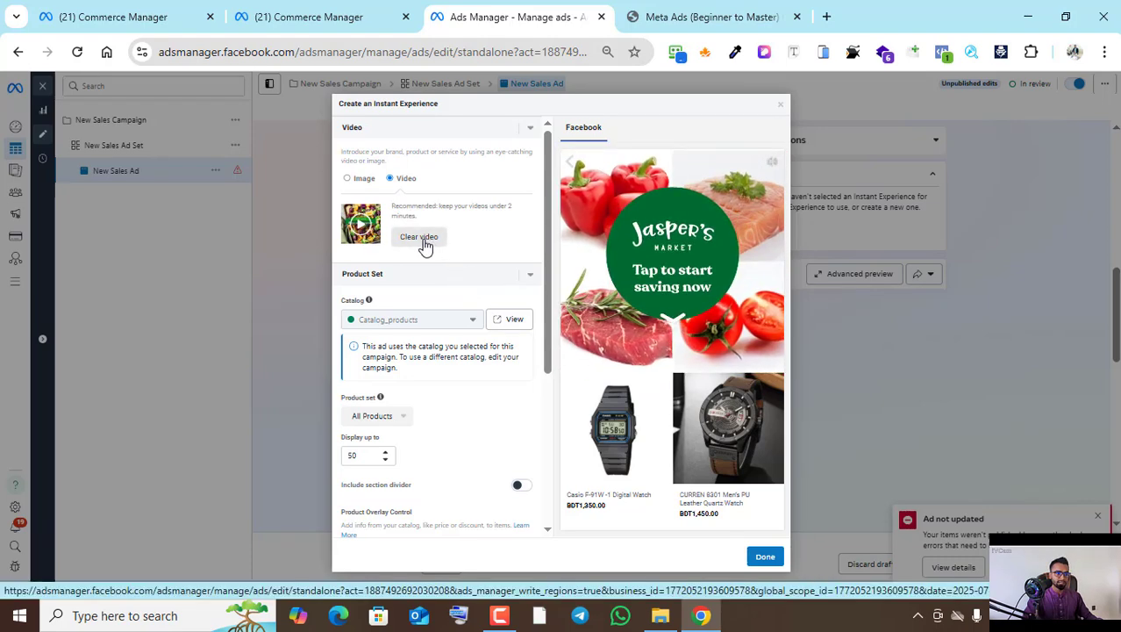
click(419, 237)
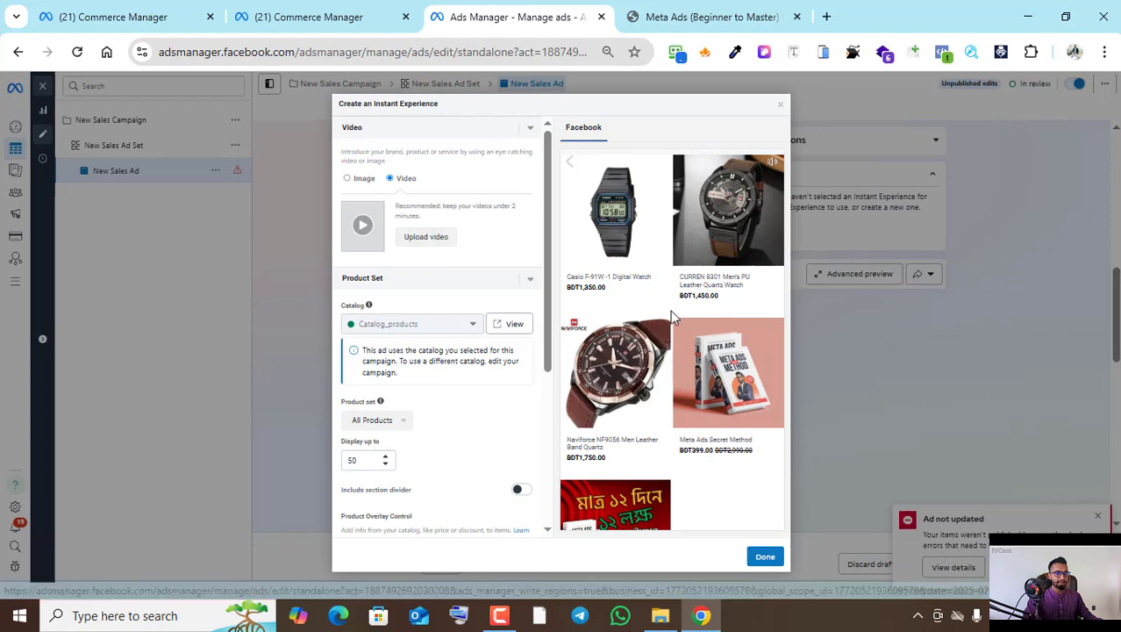
scroll(672, 317, down, 2)
scroll(672, 318, up, 3)
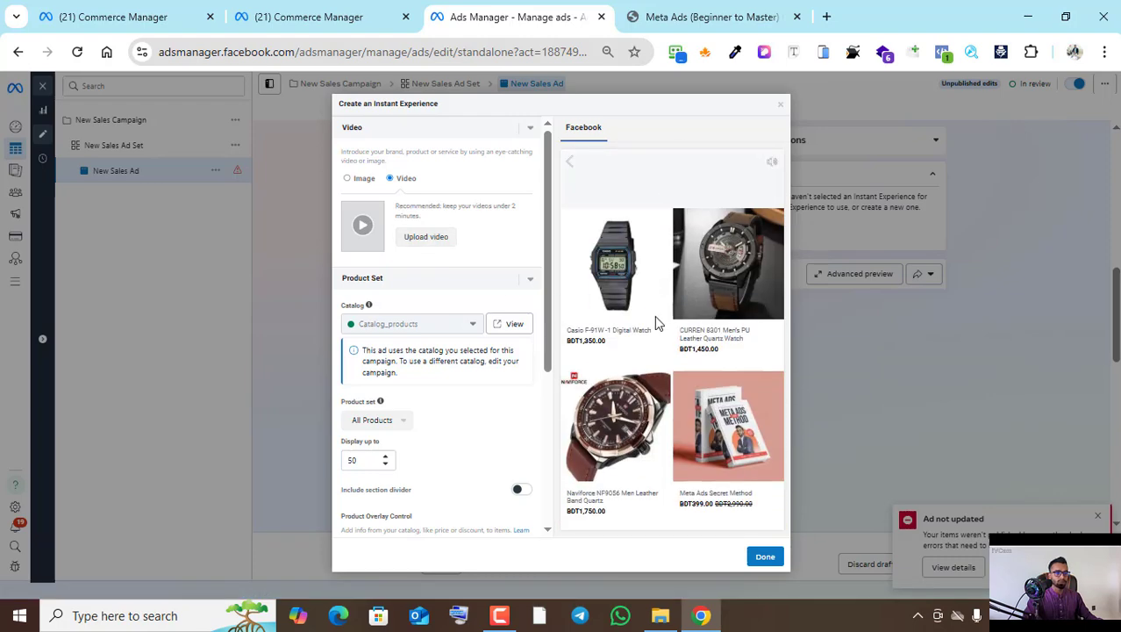
- Review the catalog, product set, overlay and button settings of the Instant Experience
scroll(506, 320, down, 4)
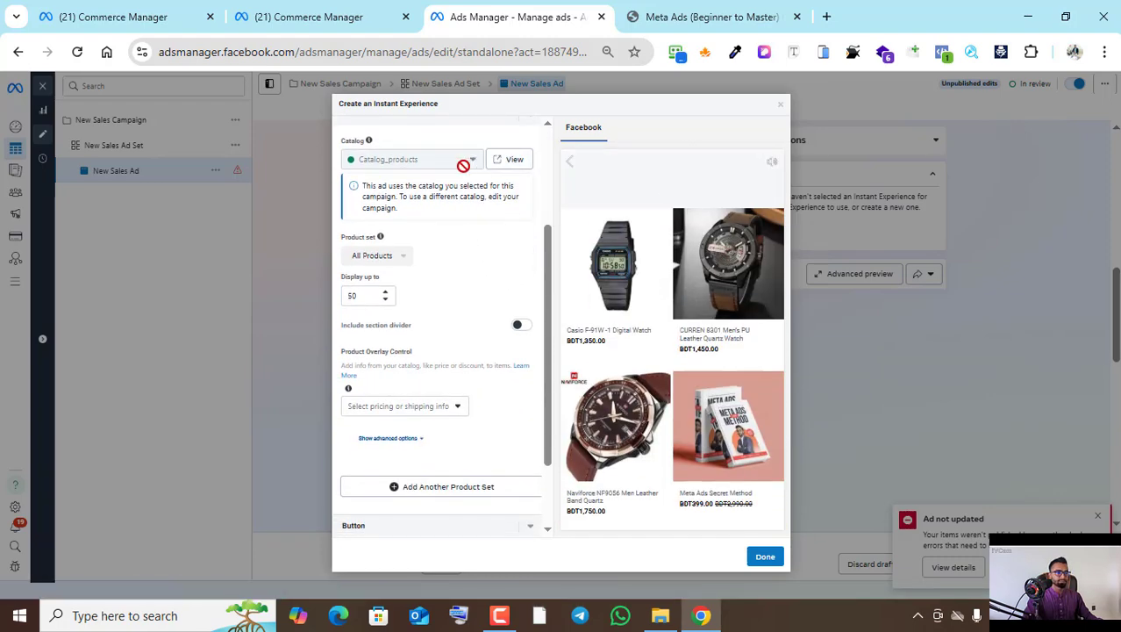
scroll(441, 226, up, 1)
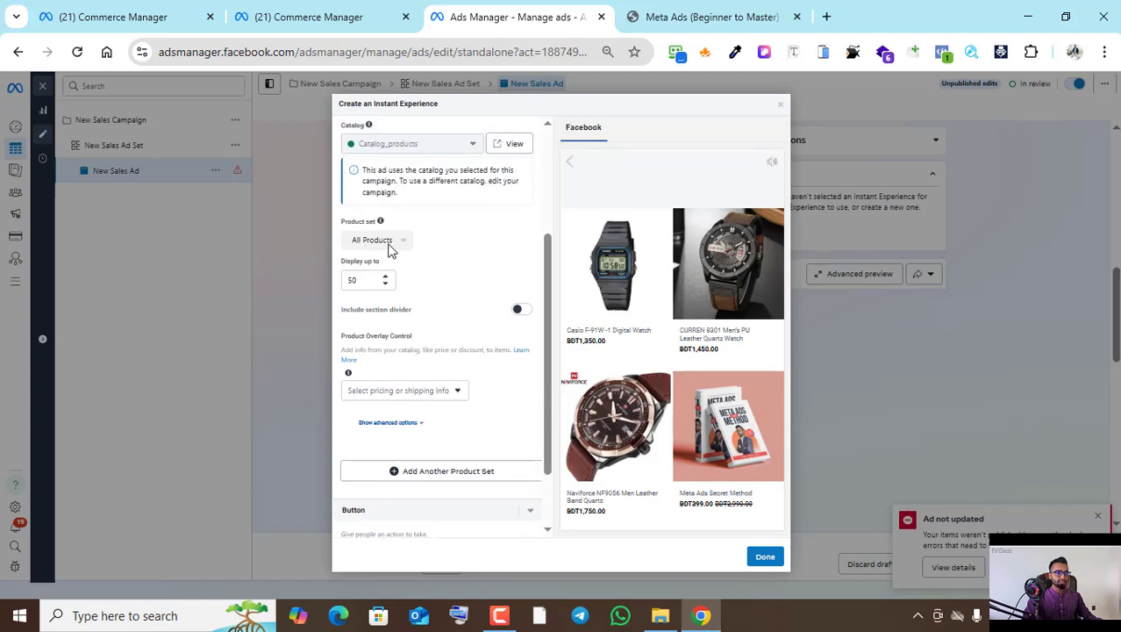
scroll(435, 343, down, 1)
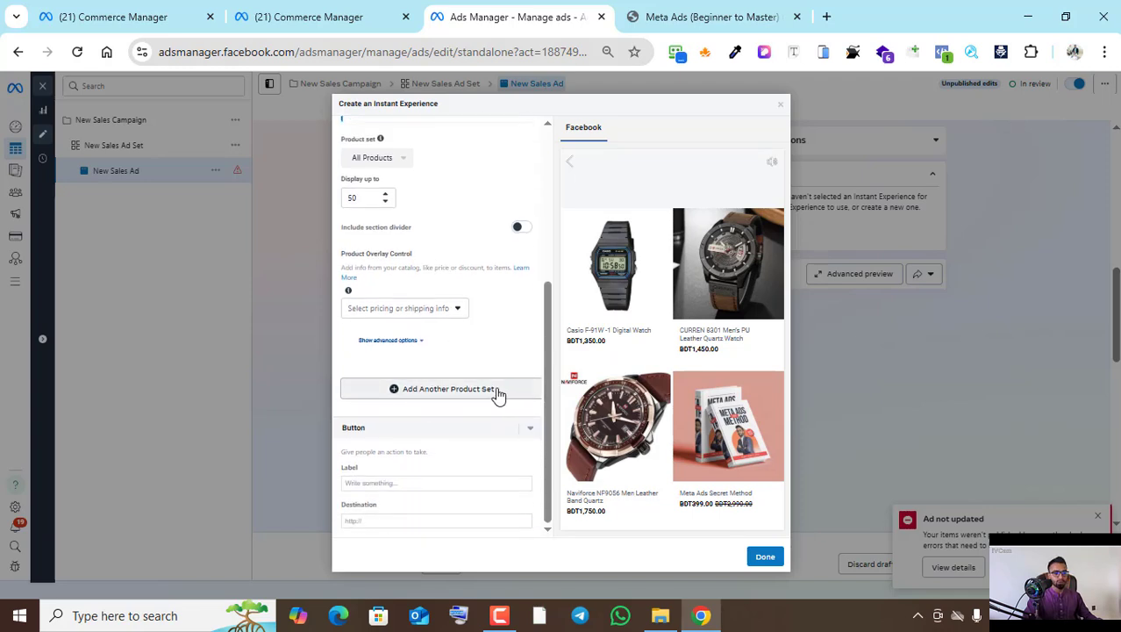
click(388, 482)
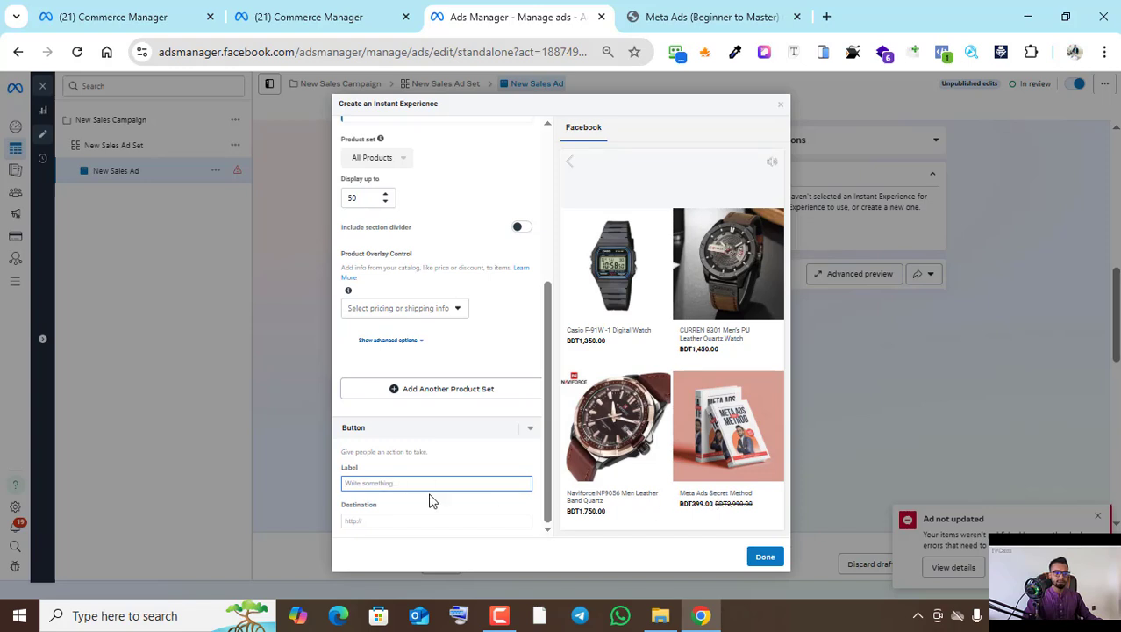
click(385, 521)
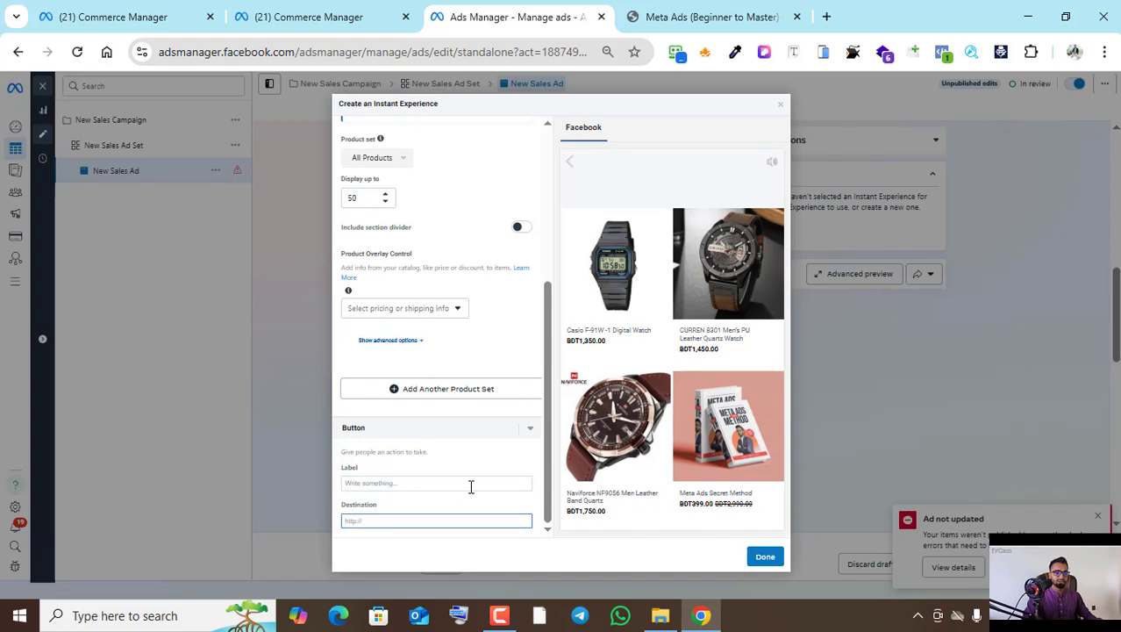
scroll(506, 480, up, 3)
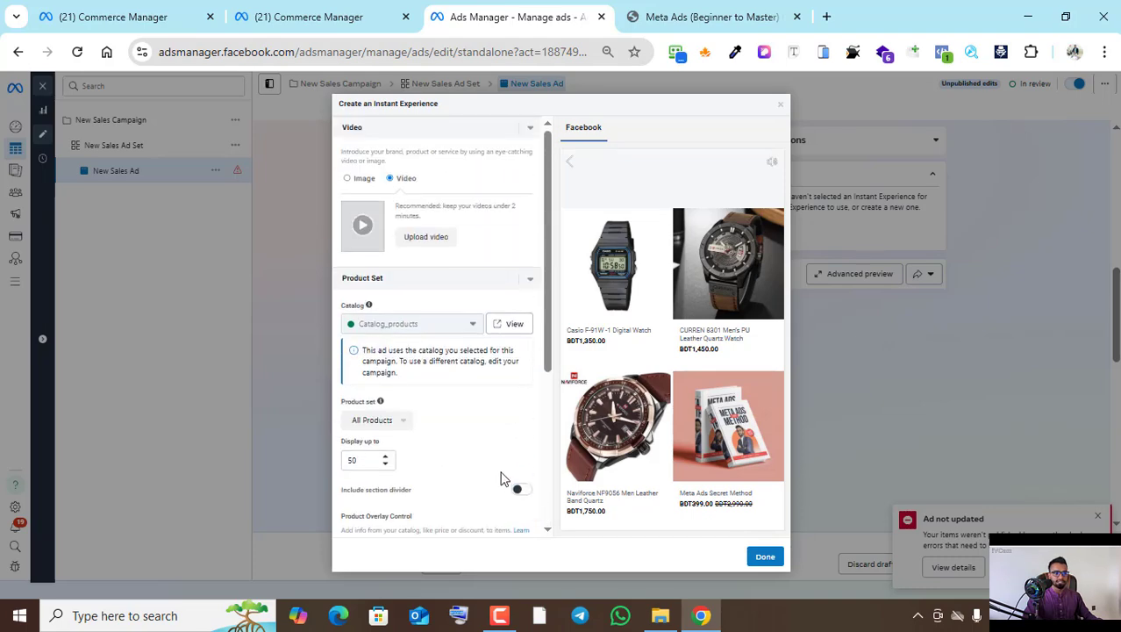
scroll(503, 476, down, 3)
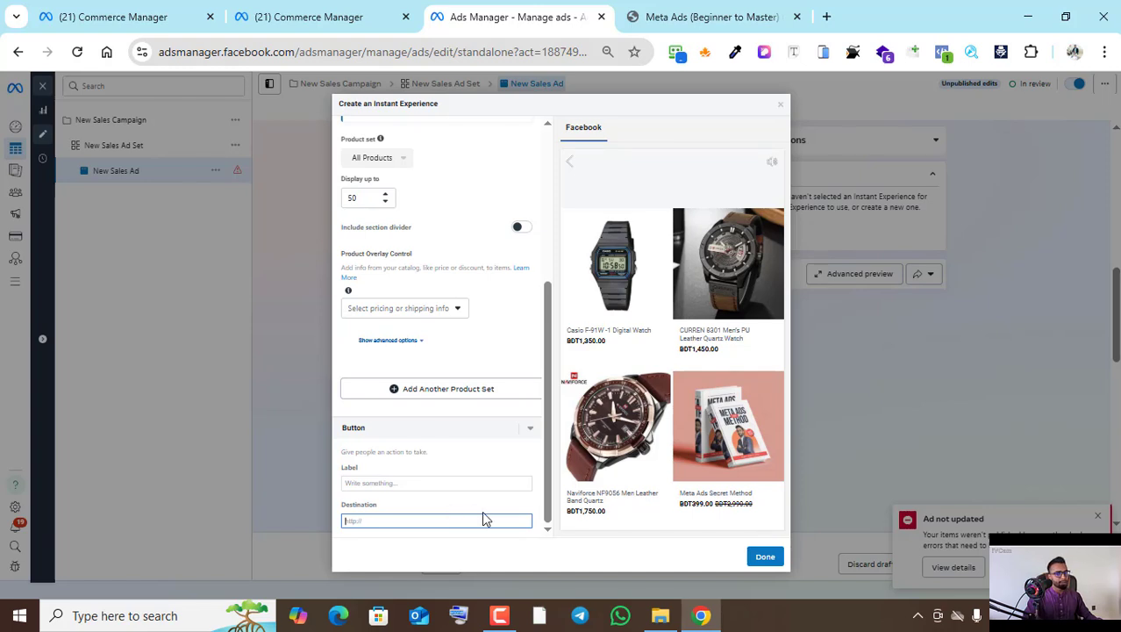
- Try to finish the Instant Experience, and add the Auto_Cropped_AR_4_X video from the library as its video
click(764, 559)
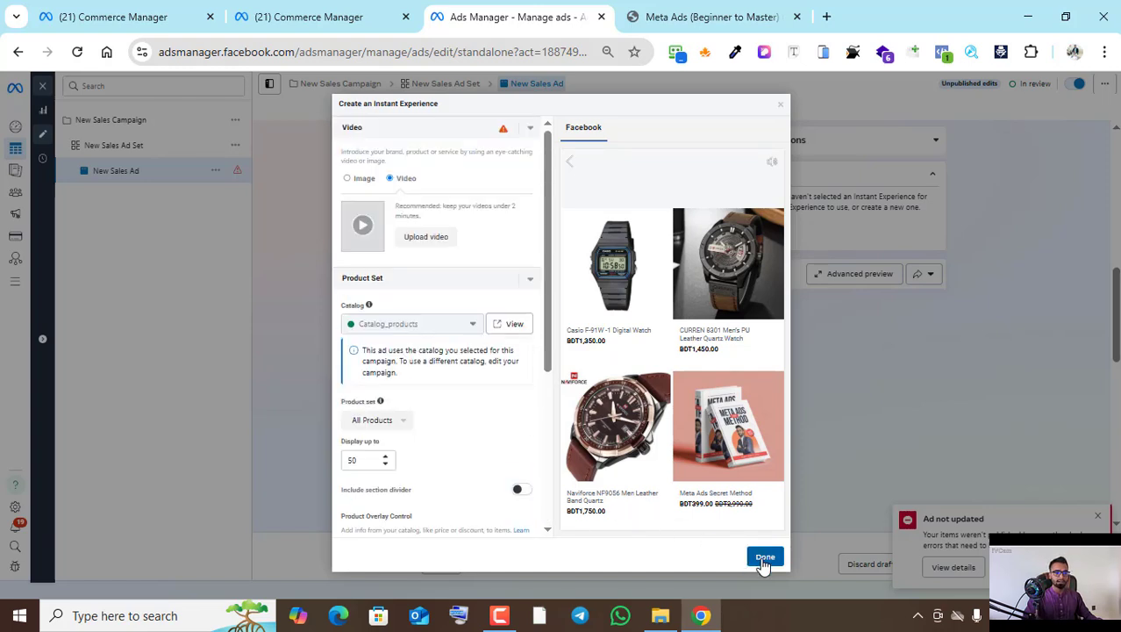
click(434, 238)
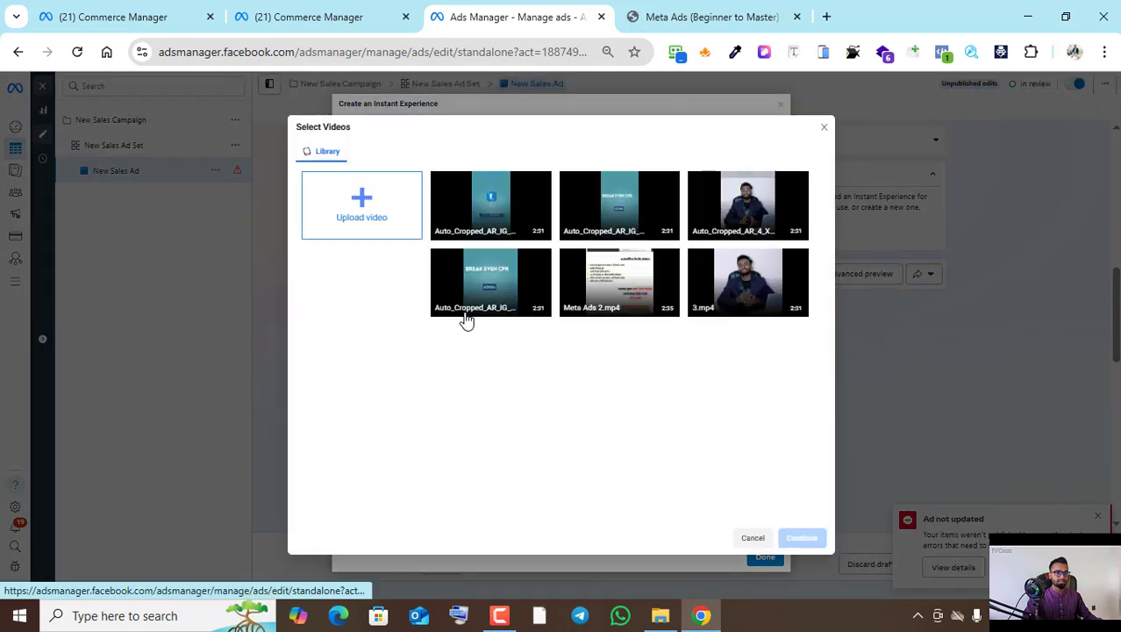
click(754, 215)
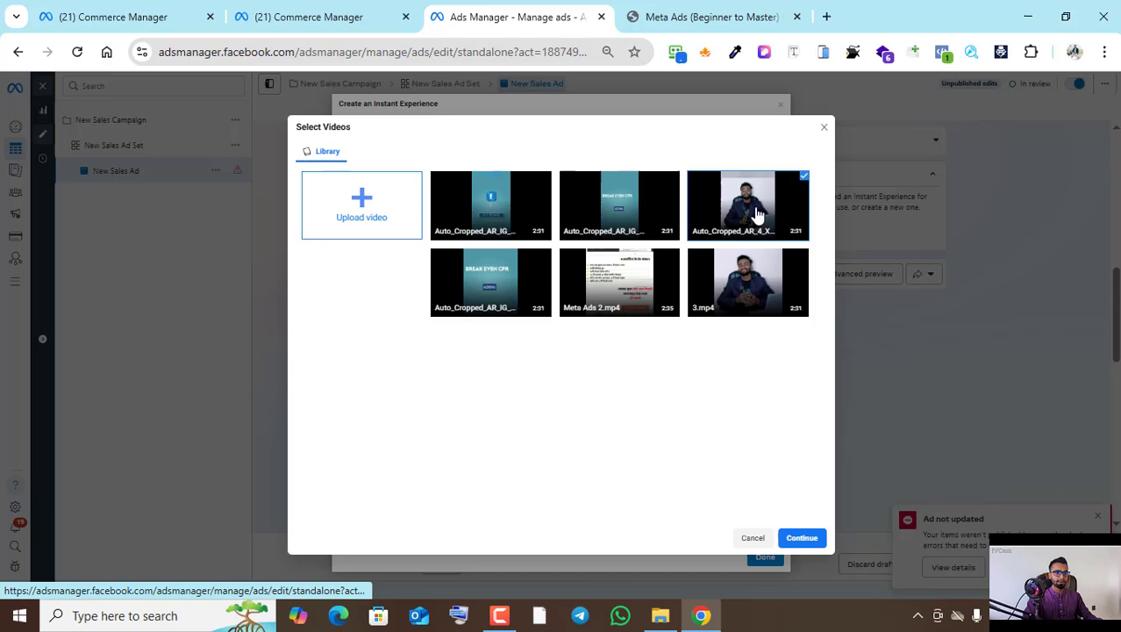
click(806, 539)
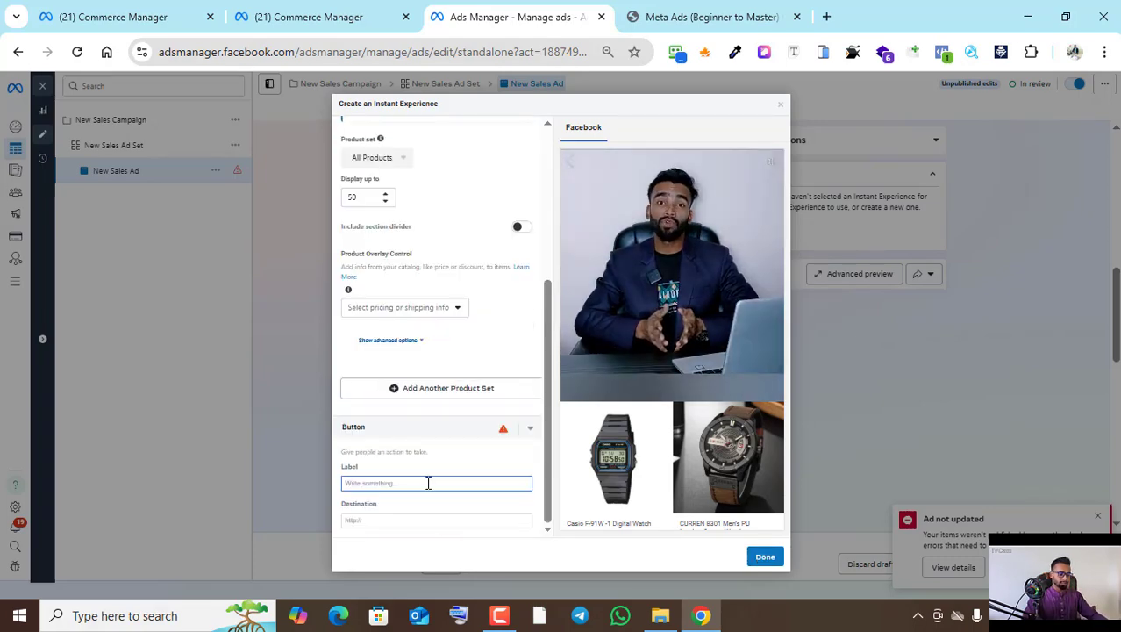
text(Buy)
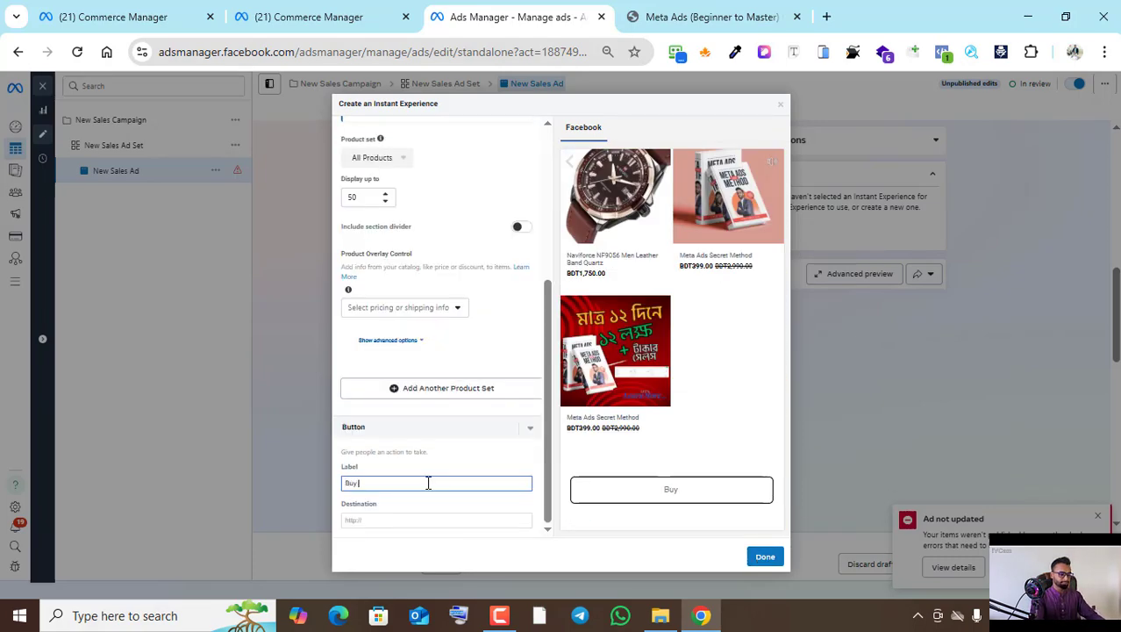
text(Now)
click(436, 519)
text(https://edu.careecom.com/)
click(760, 554)
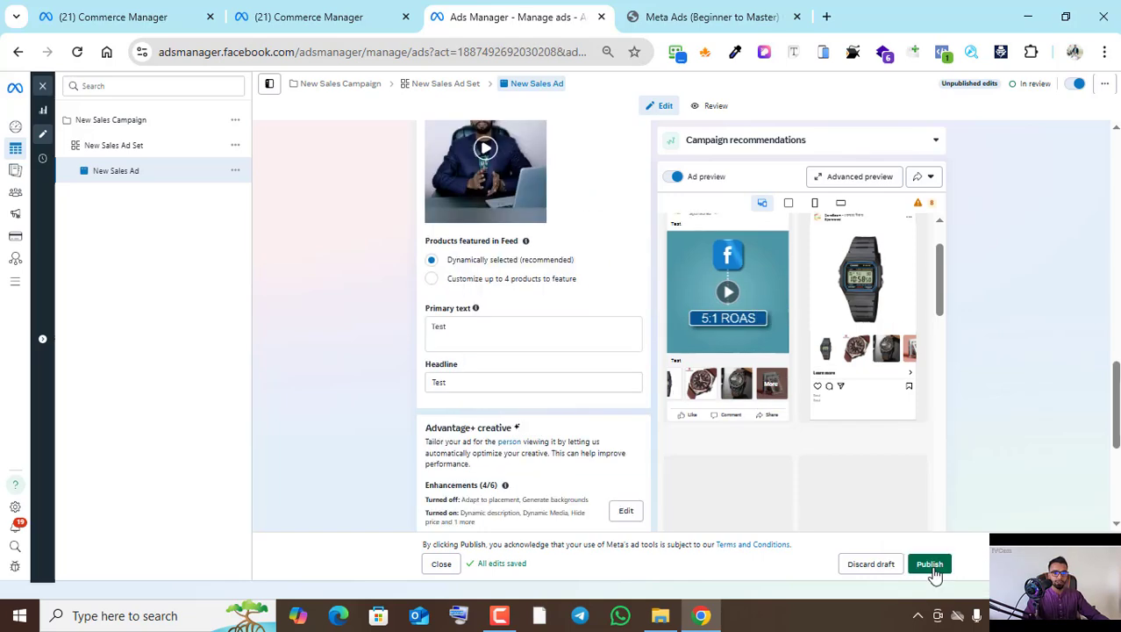
click(927, 564)
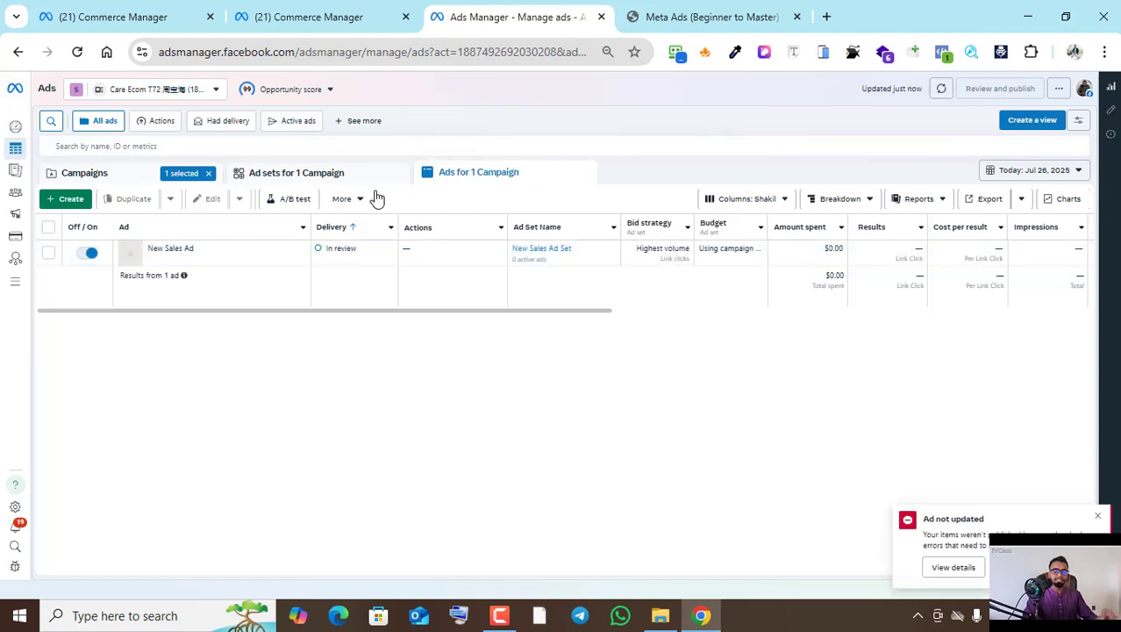
- Switch to the Meta Ads course outline PDF and review the catalog, collection and dynamic ads topics in Module 07
click(707, 16)
scroll(605, 421, down, 2)
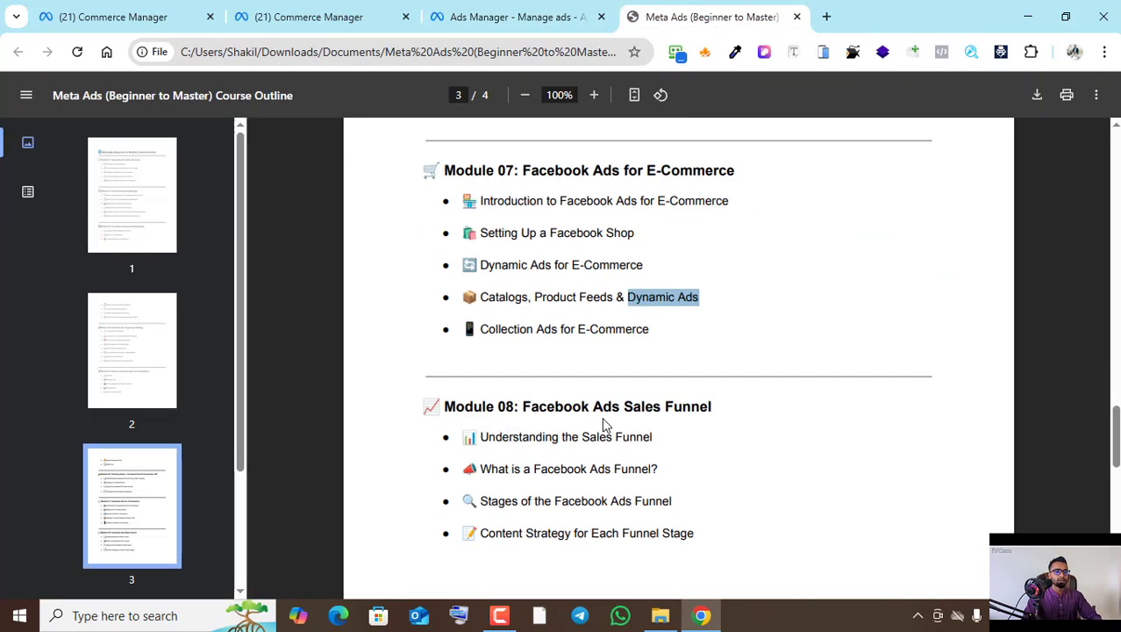
click(547, 275)
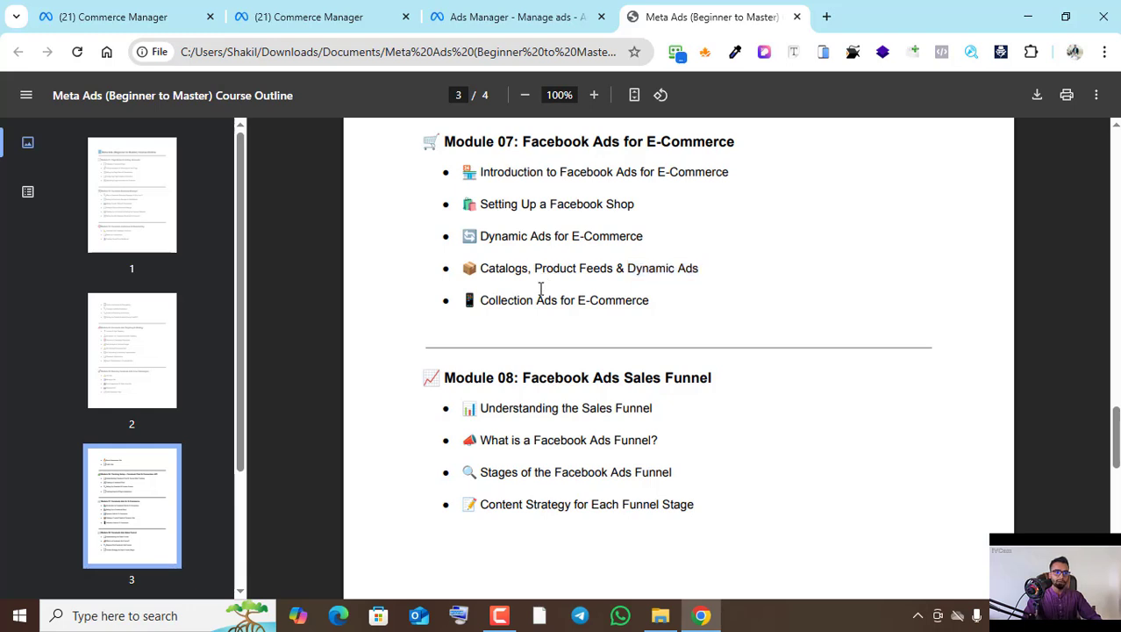
drag(576, 301, 502, 273)
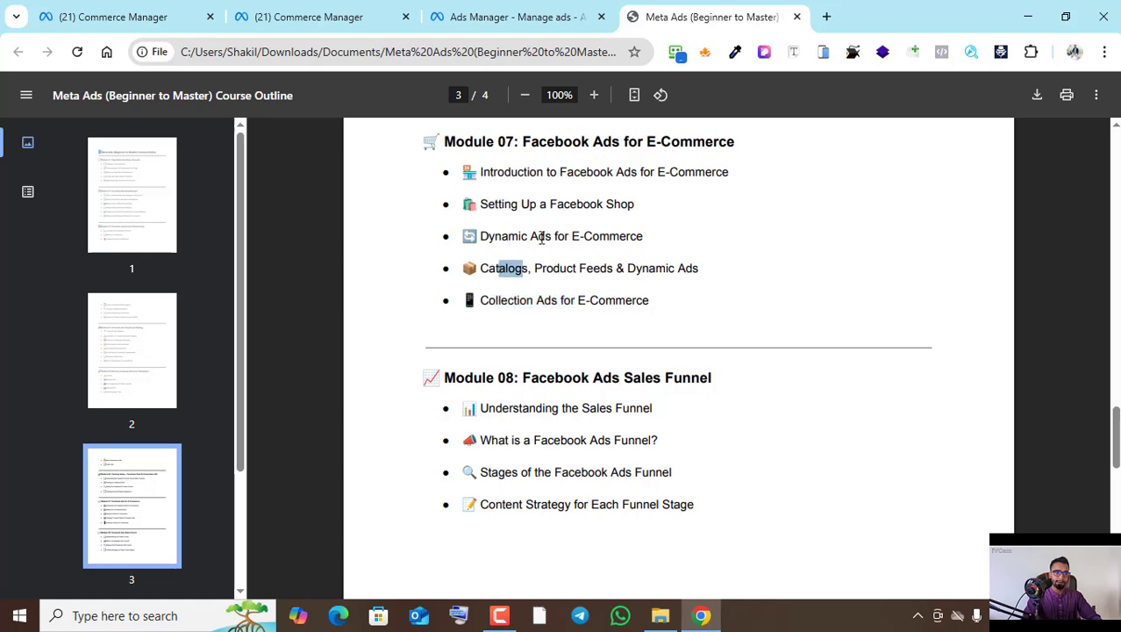
drag(549, 237, 503, 235)
- Return to Ads Manager and delete New Sales Campaign from the campaign list
click(512, 13)
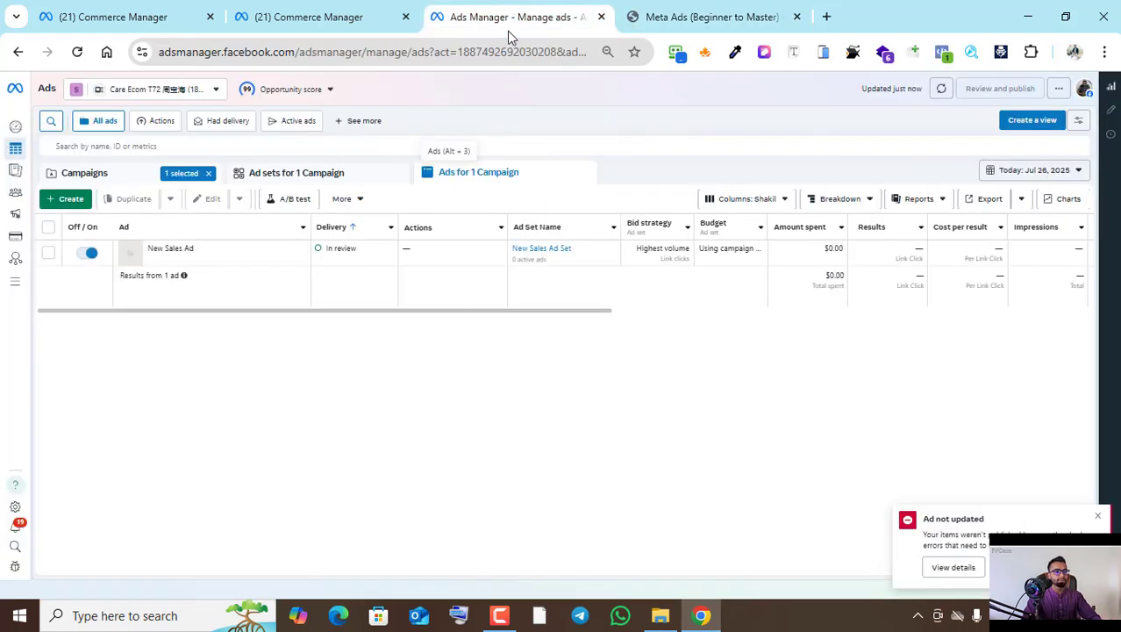
click(87, 175)
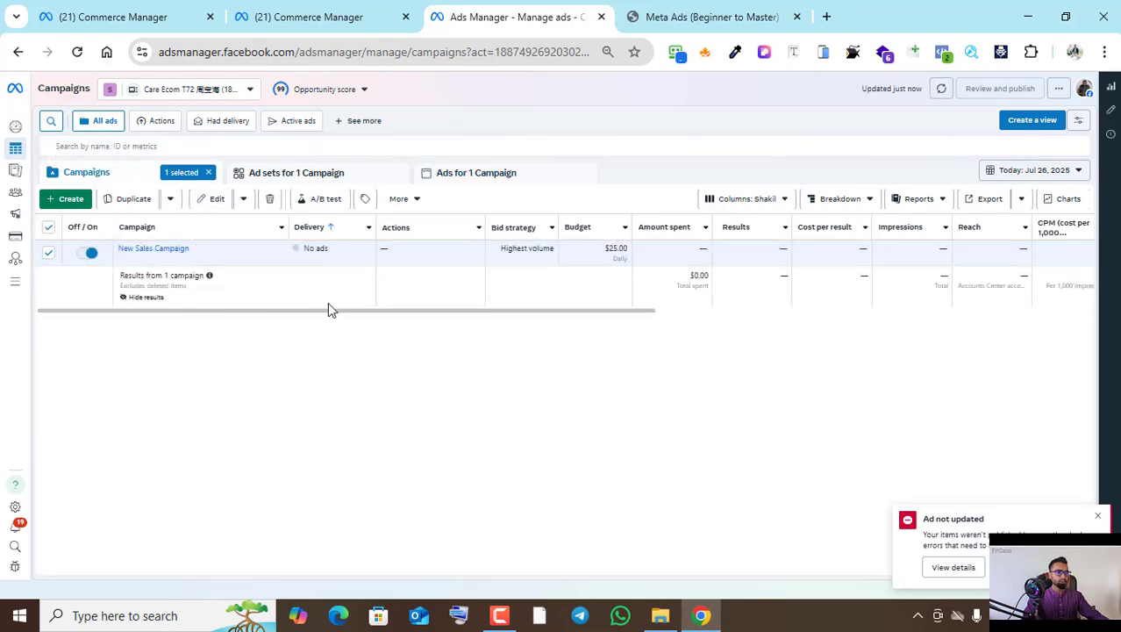
click(270, 202)
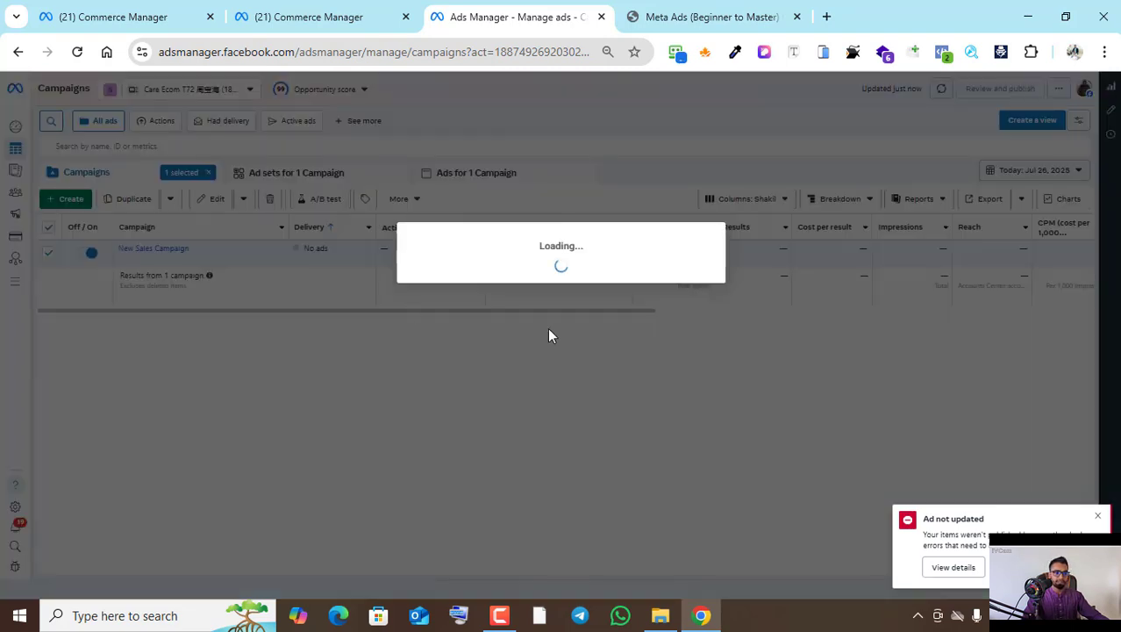
click(650, 271)
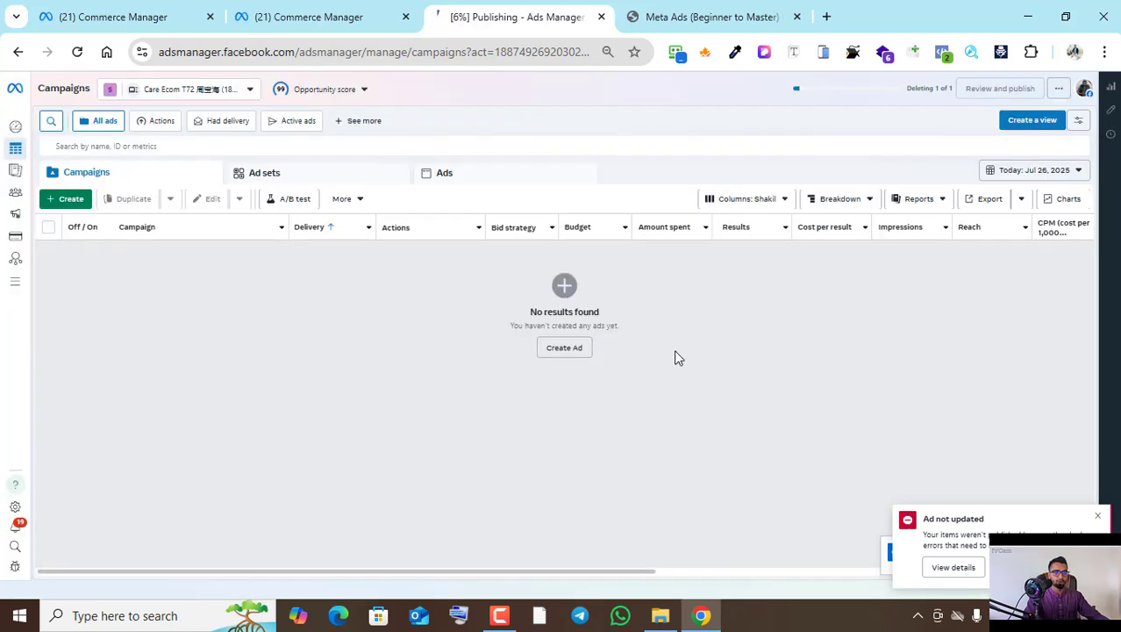
- Create a new auction campaign with the Sales objective
click(563, 348)
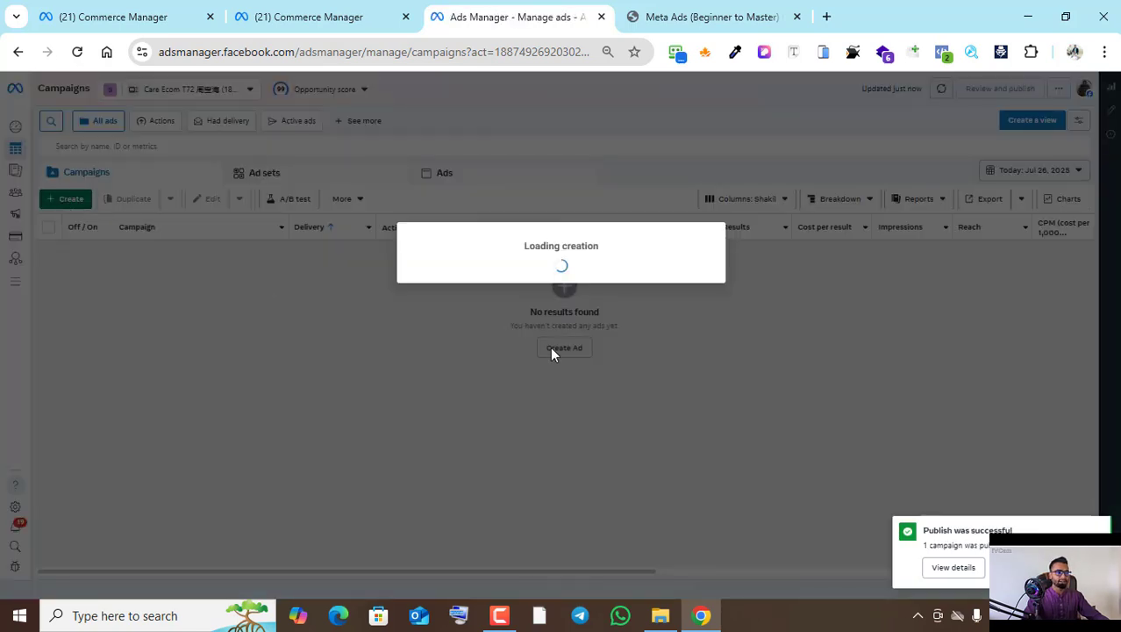
click(435, 377)
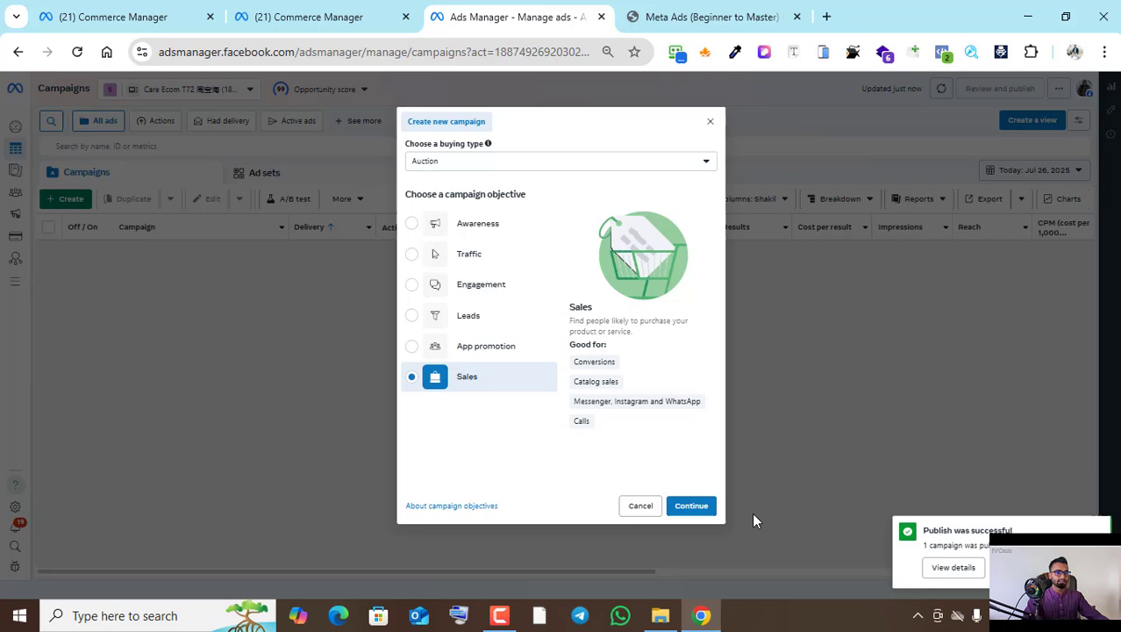
click(691, 508)
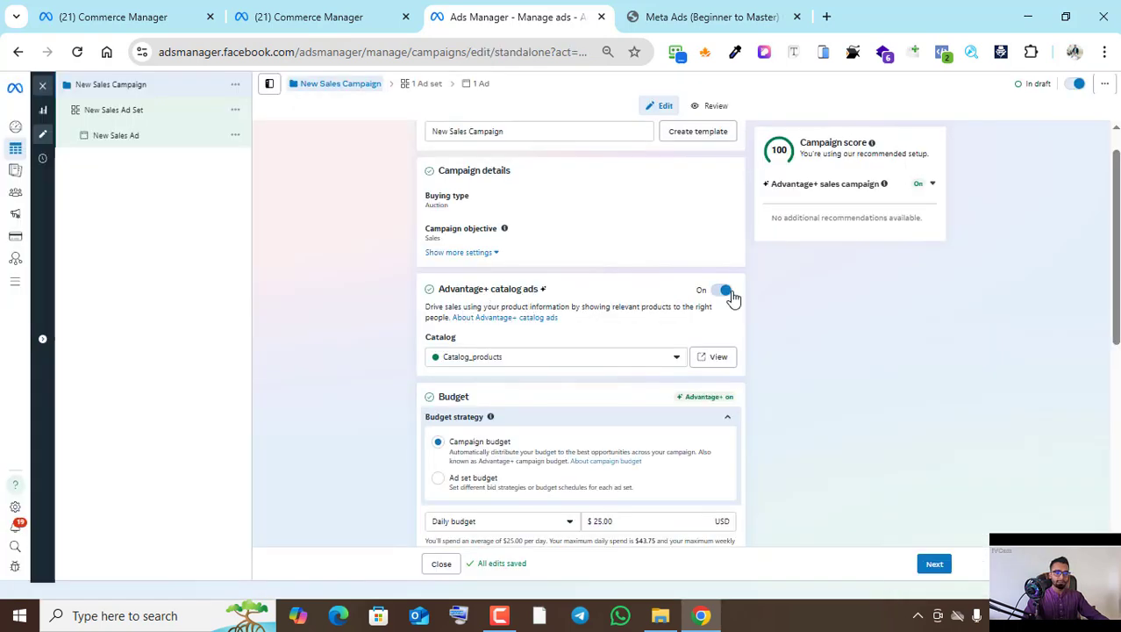
- Check the catalog choices of the new campaign, and turn off Advantage+ catalog ads
click(674, 358)
click(830, 323)
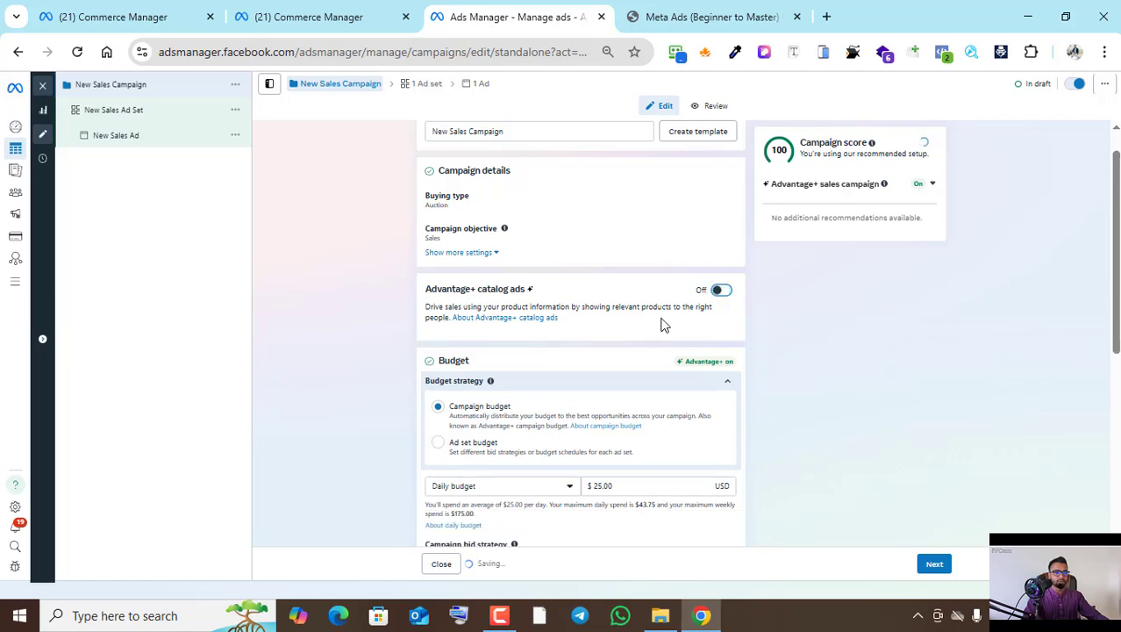
scroll(663, 320, down, 5)
- Continue through the ad set to the ad level, and return to the New Sales Ad Set settings
click(934, 564)
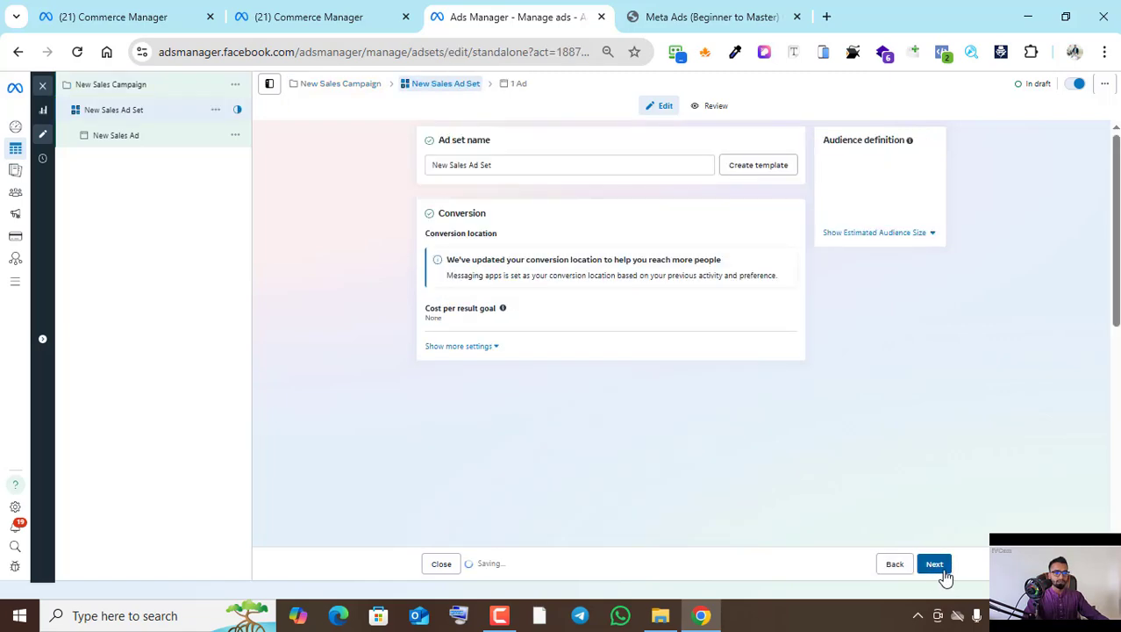
click(934, 564)
click(123, 116)
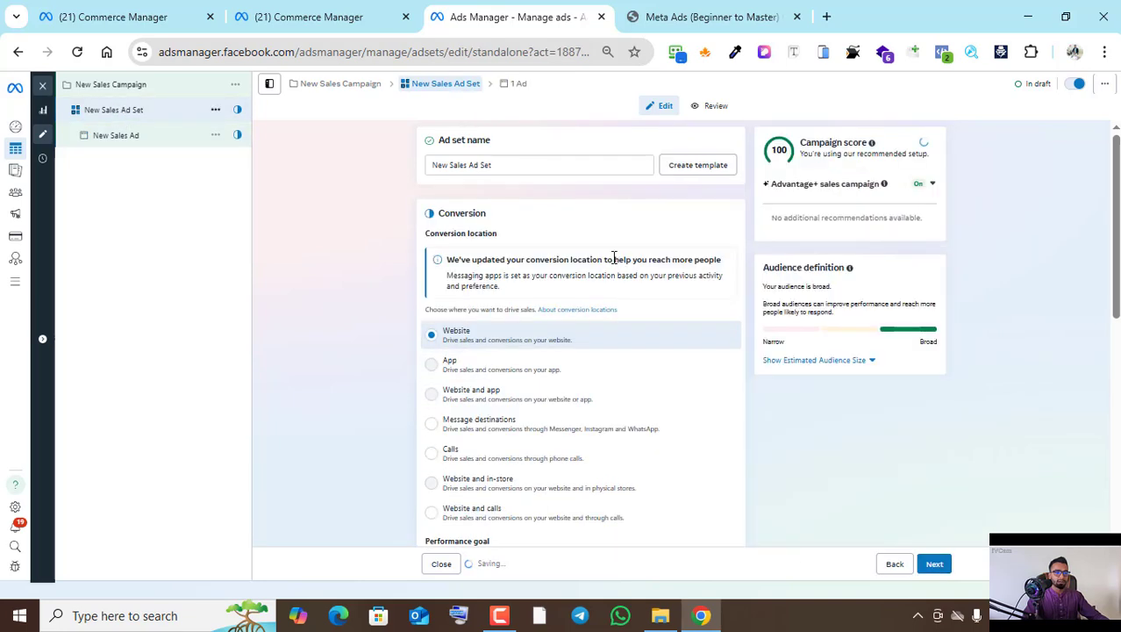
- Exclude Messenger from the platforms in the ad set's placement settings, and select it again
scroll(677, 263, down, 5)
scroll(676, 263, down, 10)
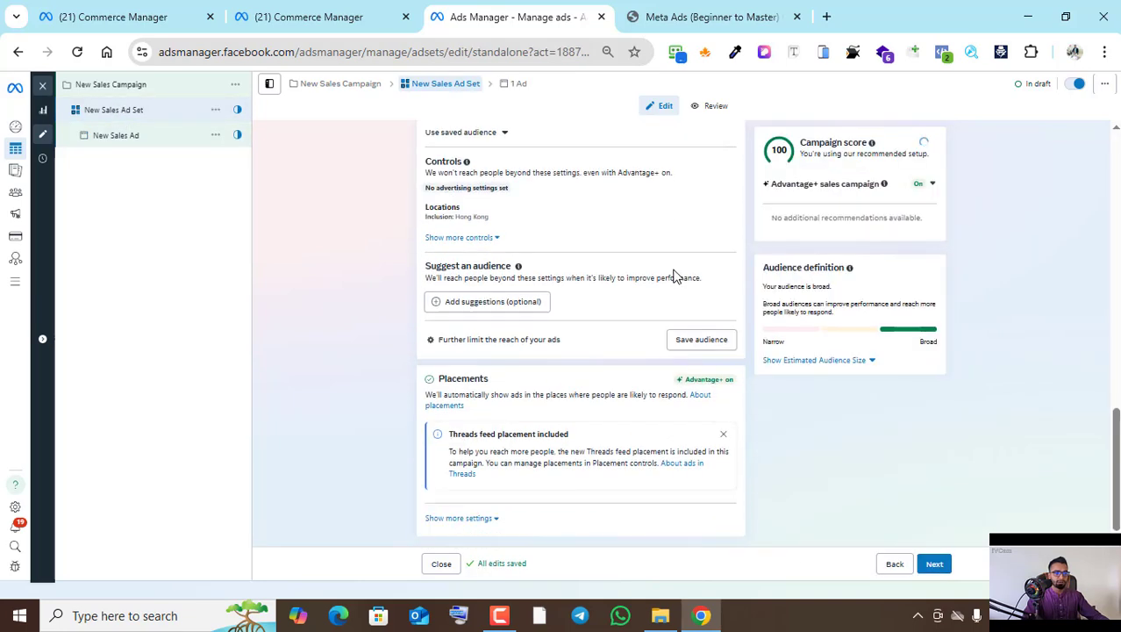
click(488, 519)
scroll(677, 457, down, 2)
click(728, 441)
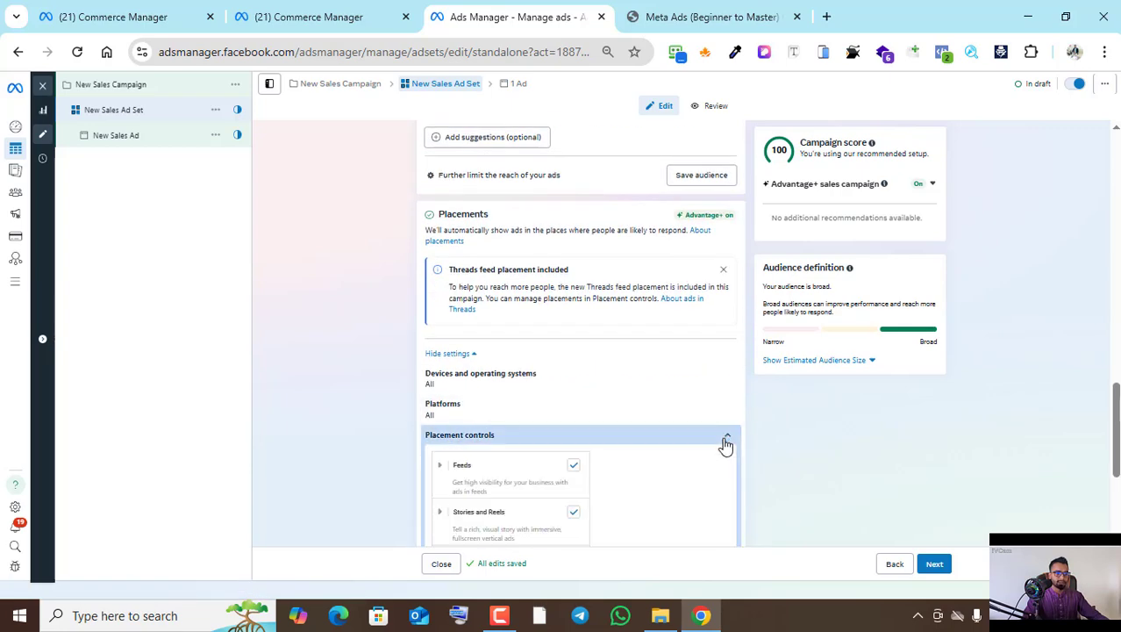
click(723, 407)
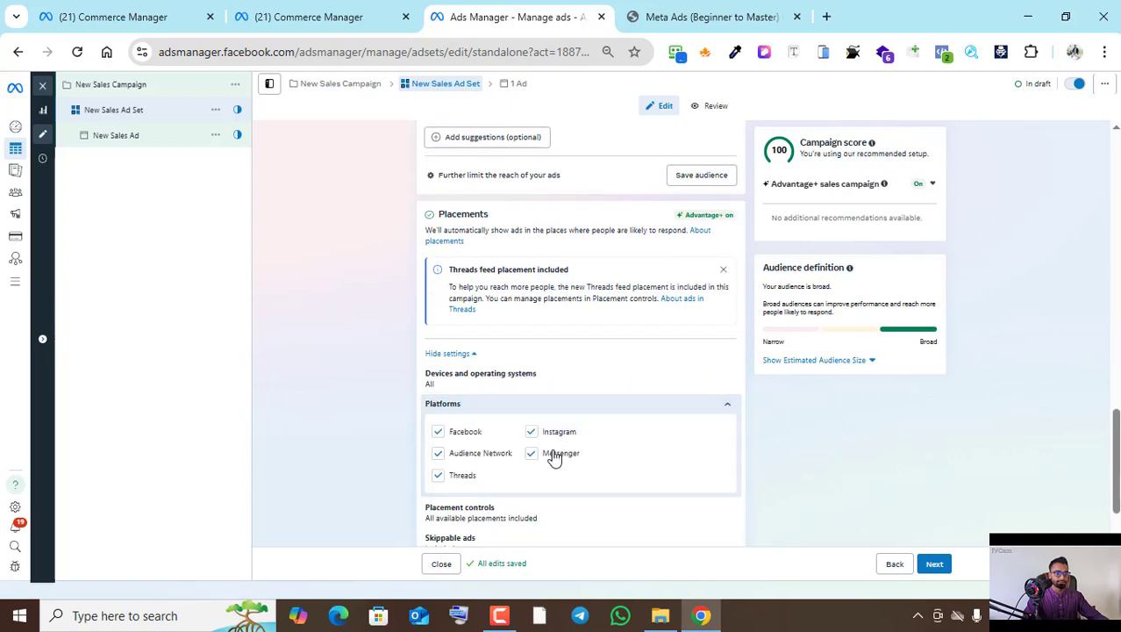
click(531, 474)
scroll(553, 474, down, 2)
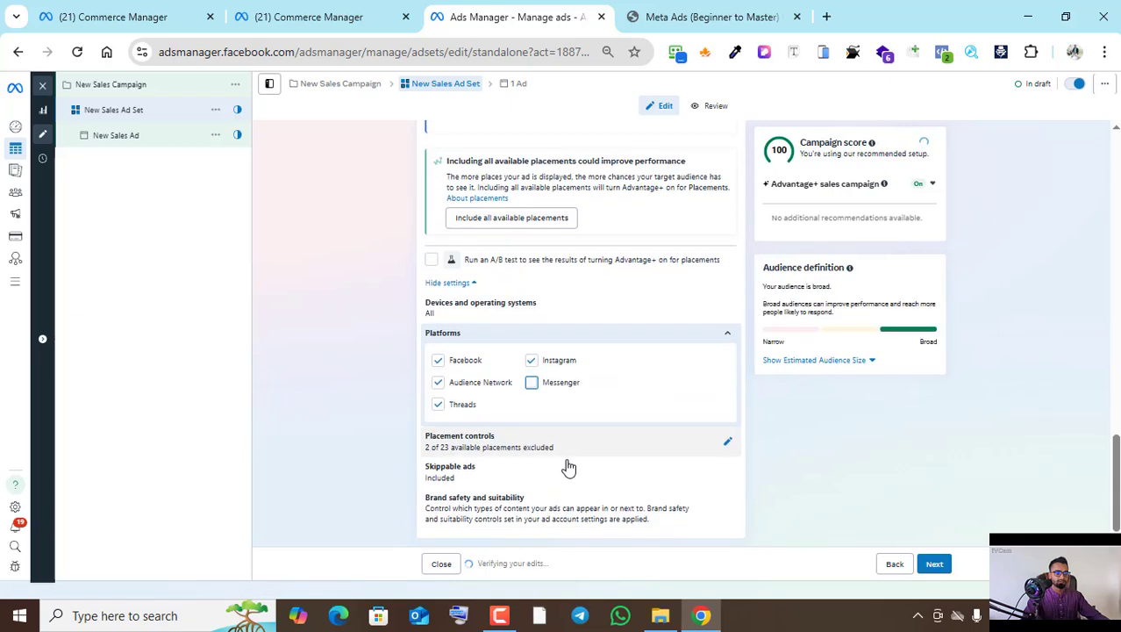
click(531, 378)
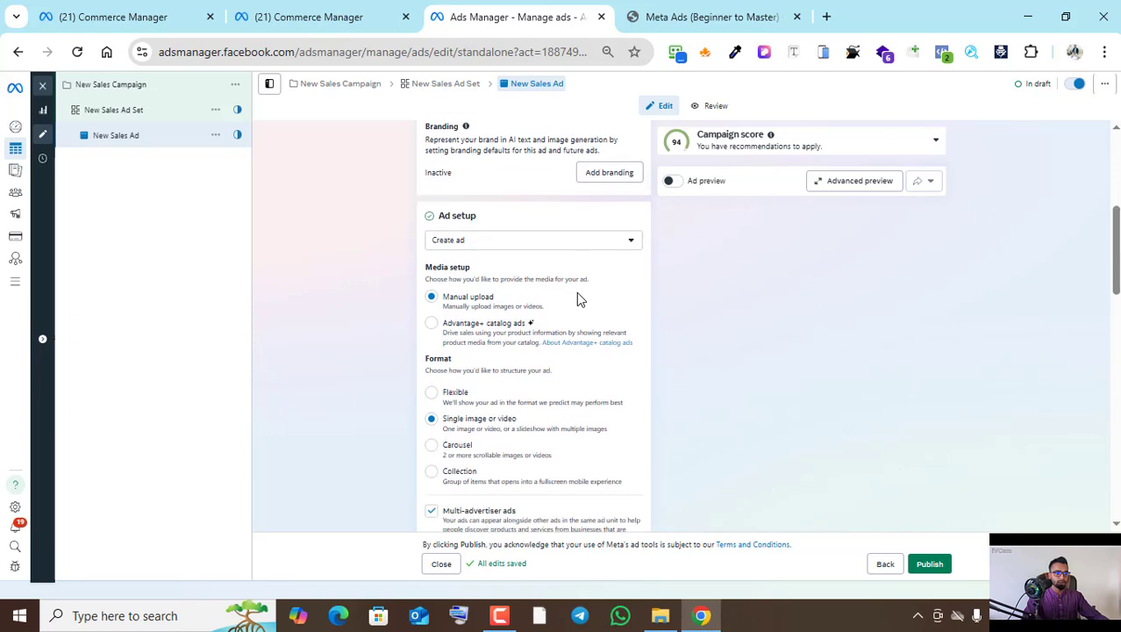
- At the ad level, set the ad format to Carousel and examine its destination and carousel card settings
scroll(577, 298, down, 1)
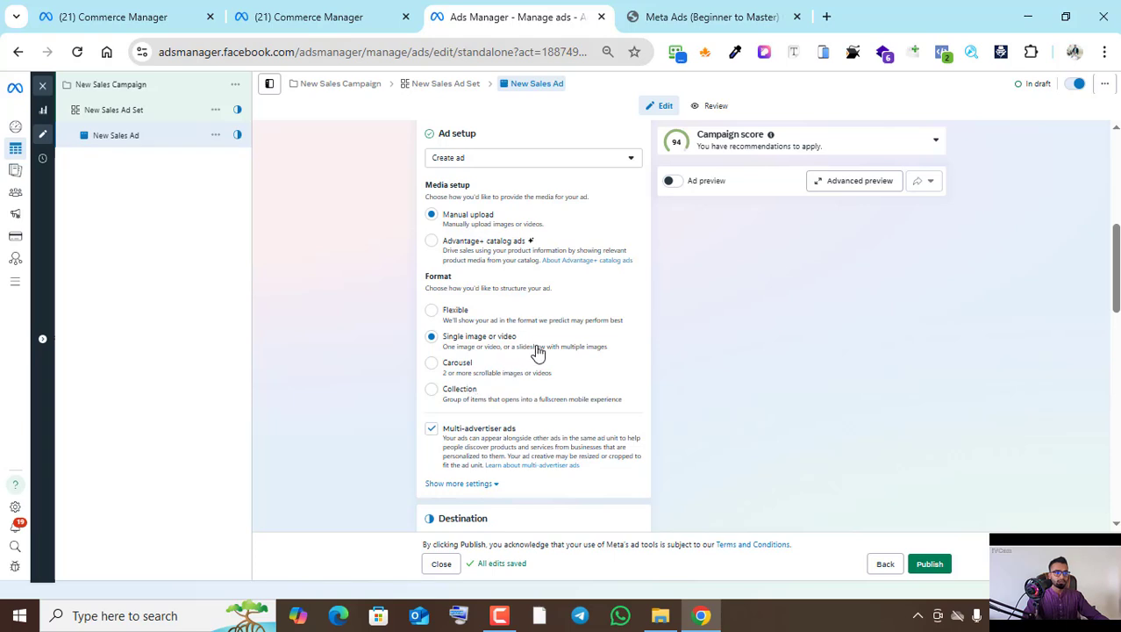
click(432, 363)
scroll(437, 370, down, 1)
scroll(628, 334, down, 1)
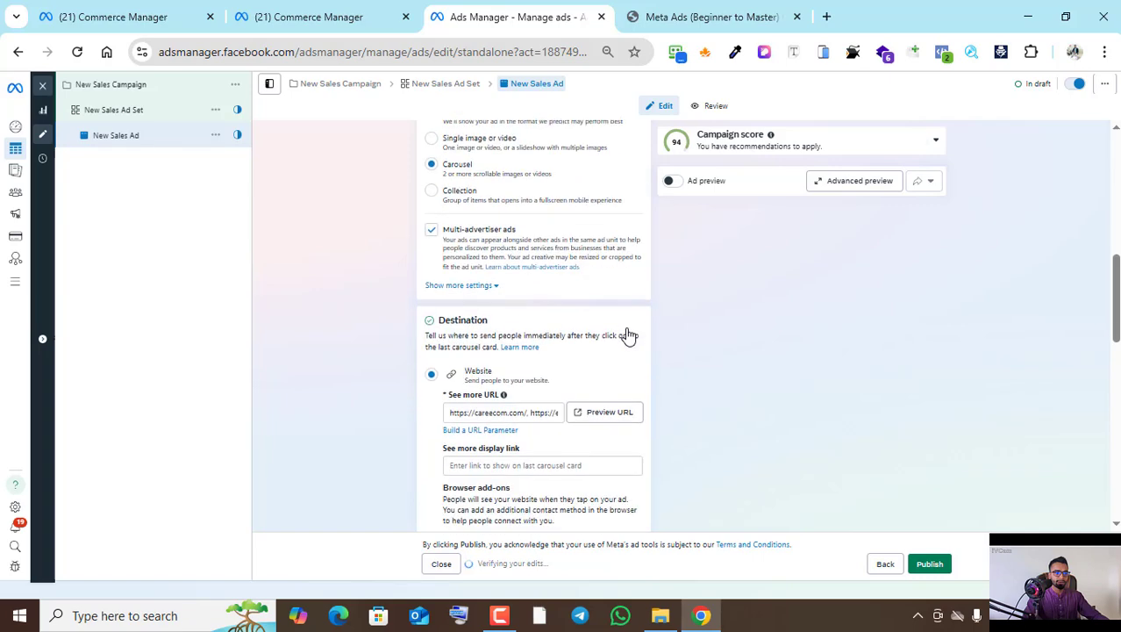
scroll(628, 334, down, 5)
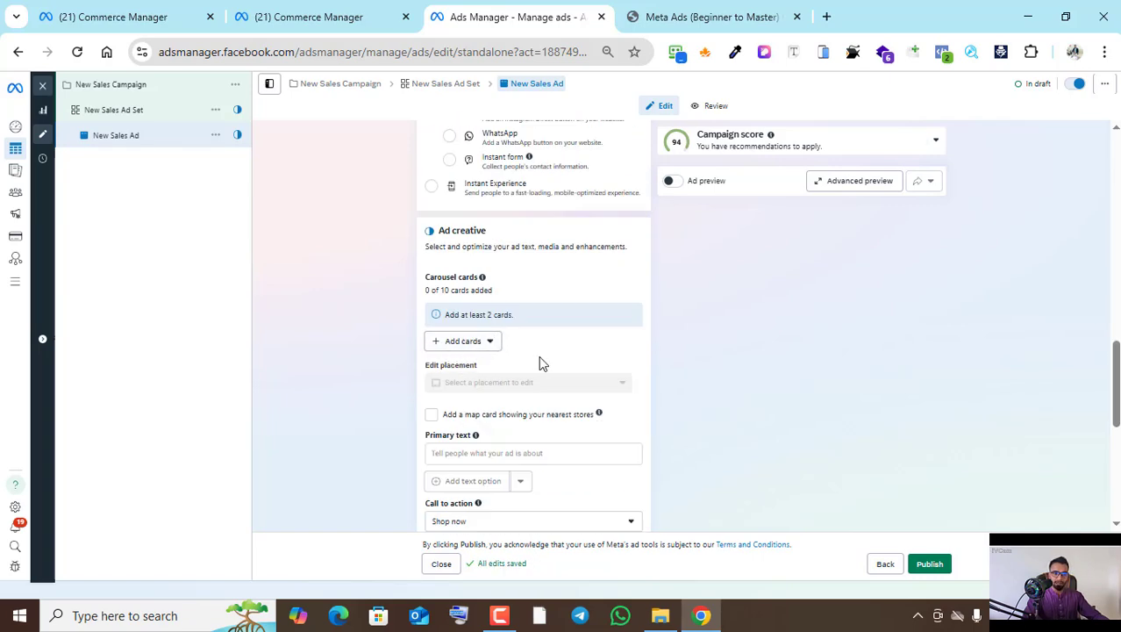
scroll(539, 370, up, 5)
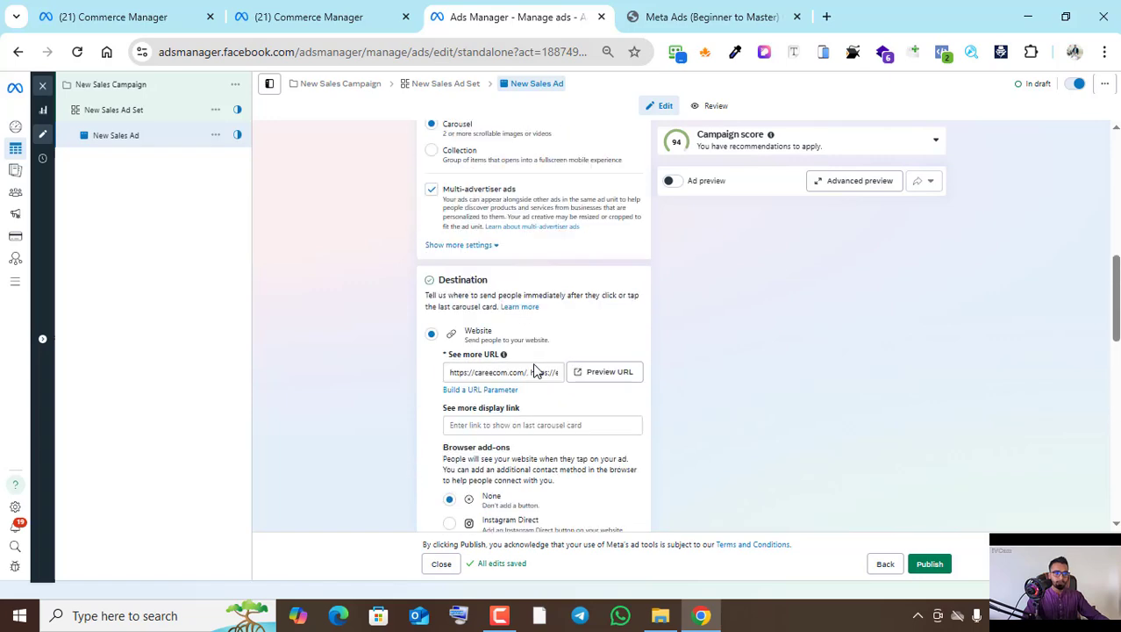
scroll(534, 370, up, 1)
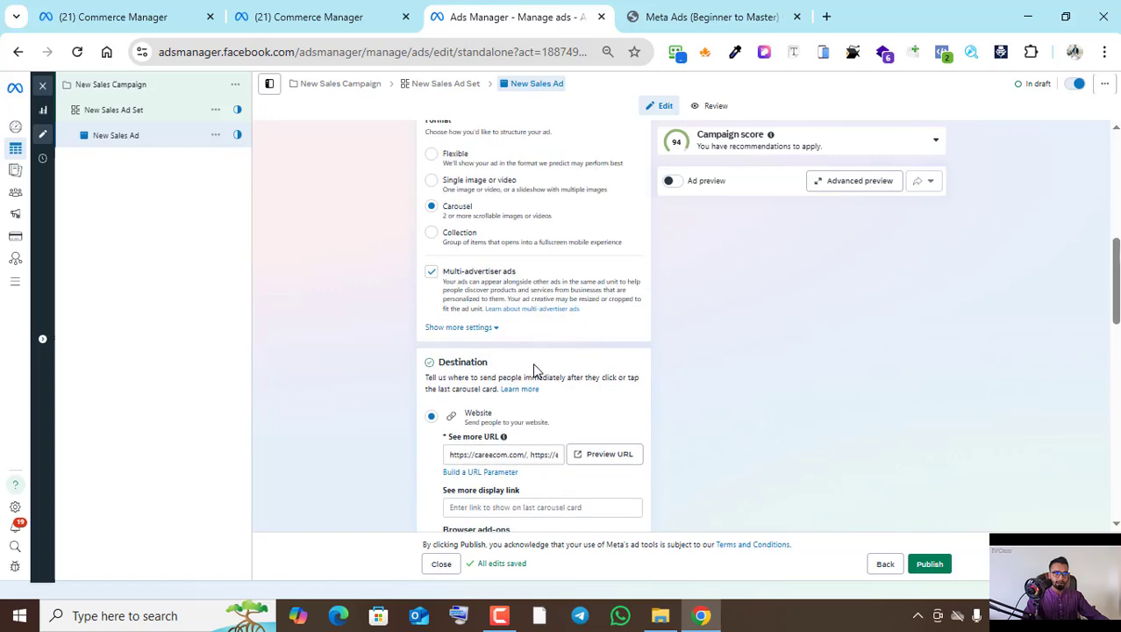
- Set the ad format to Collection and start creating a new Instant Experience as its destination
click(434, 234)
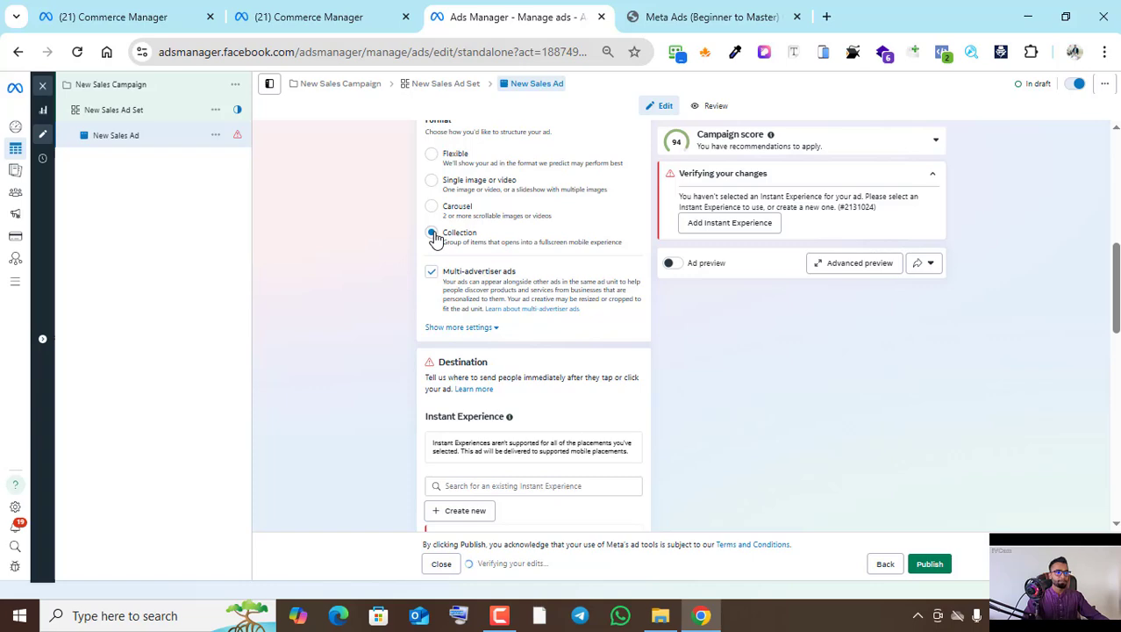
scroll(526, 343, down, 2)
click(470, 348)
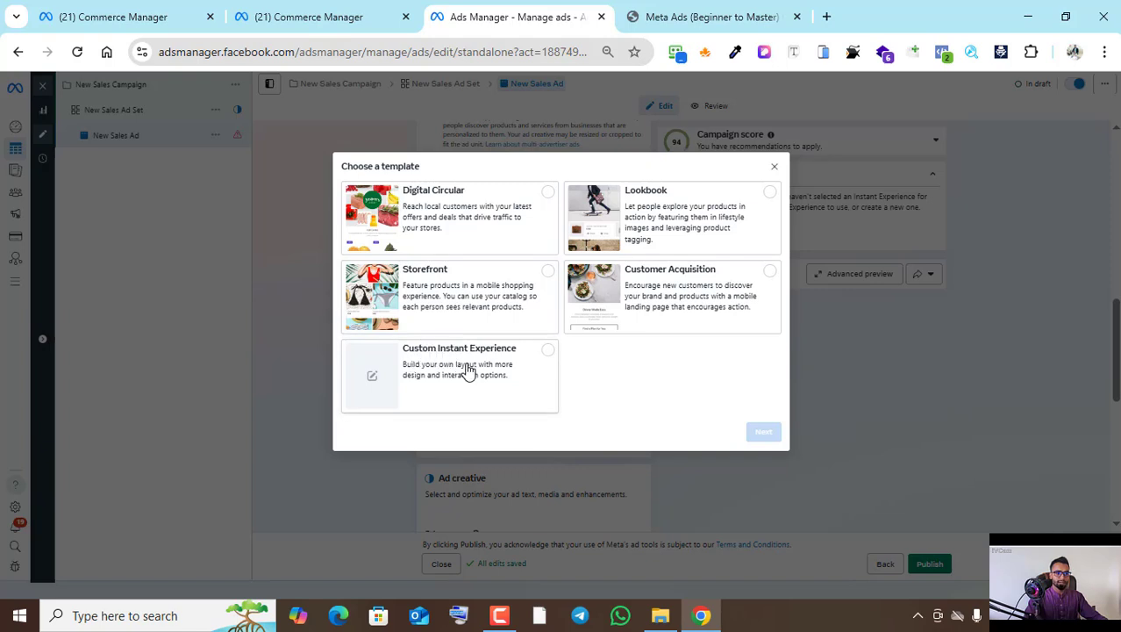
- Open the Custom Instant Experience template, check which components it offers, and discard it unsaved
click(548, 353)
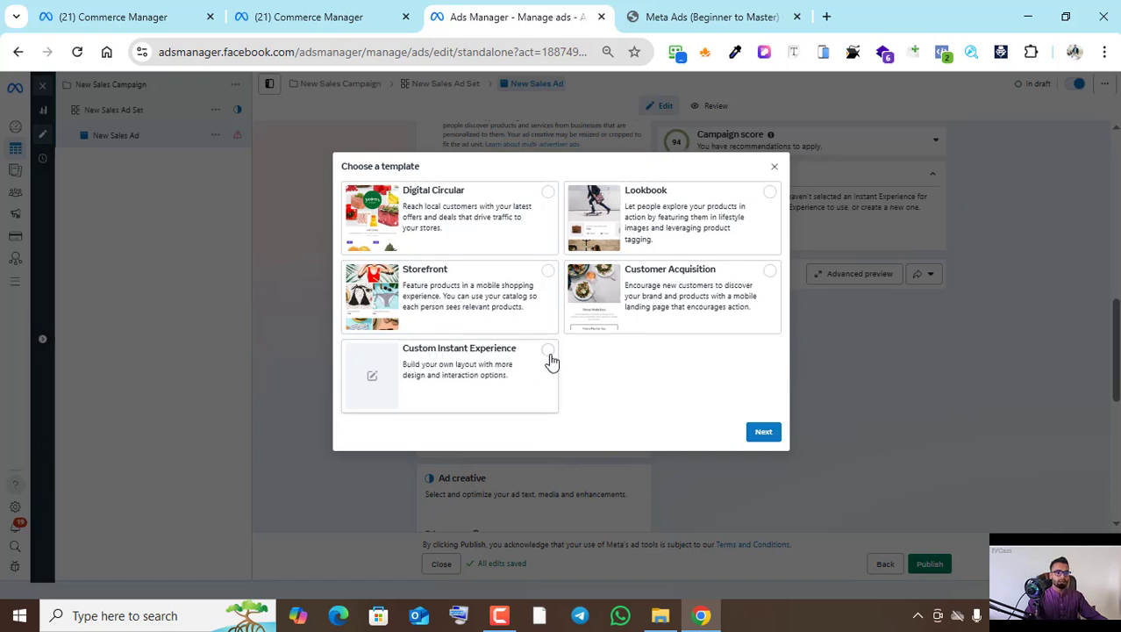
click(760, 435)
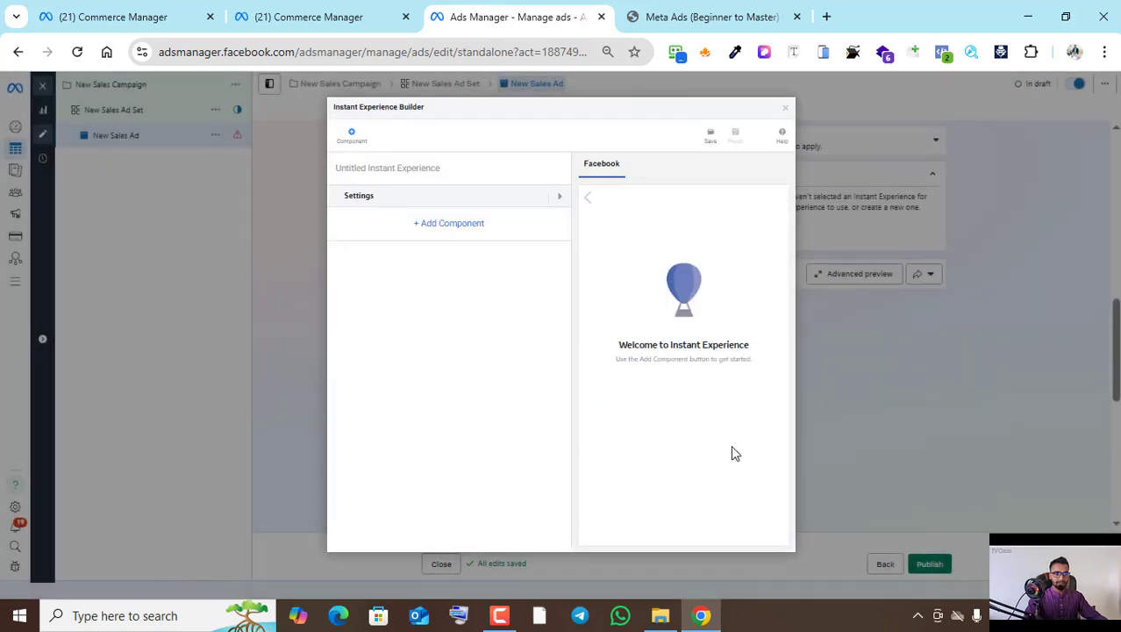
click(458, 224)
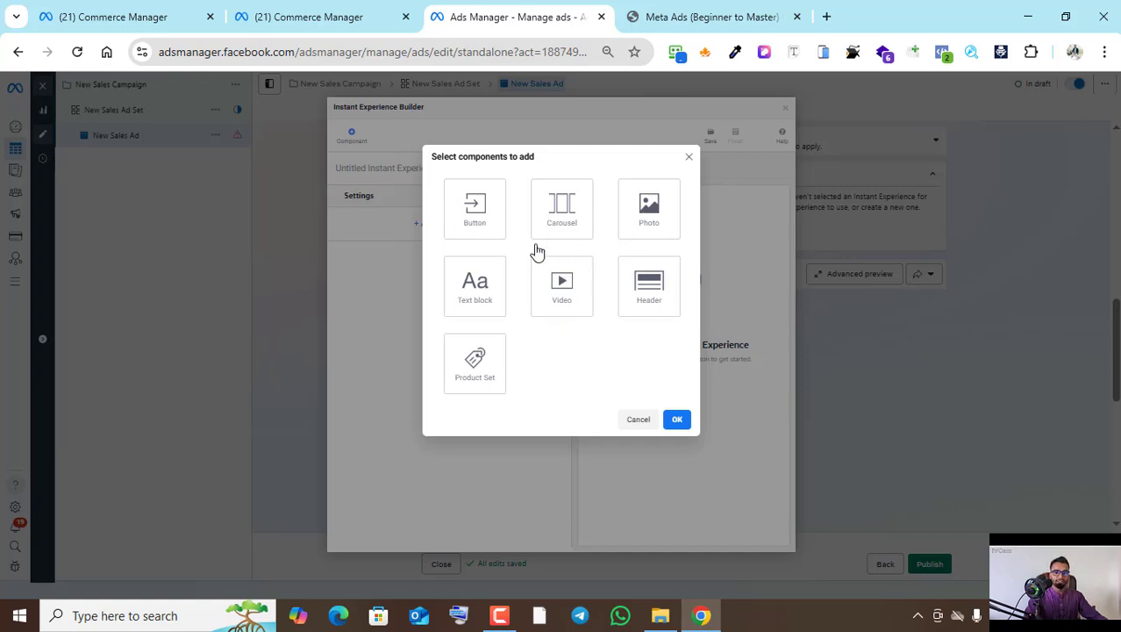
click(689, 158)
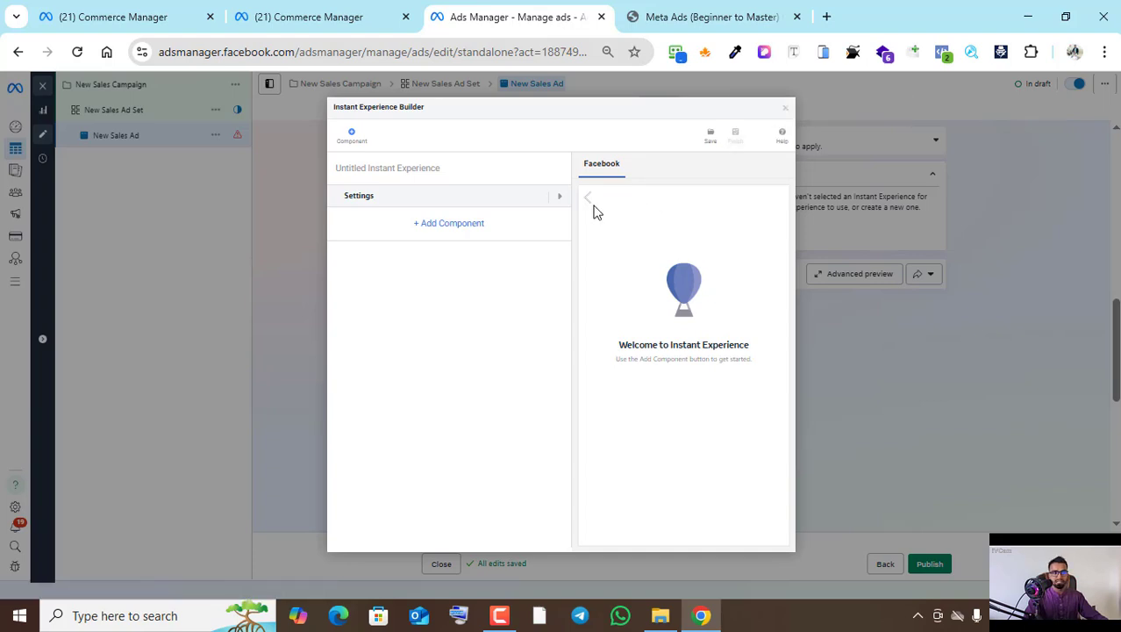
click(785, 110)
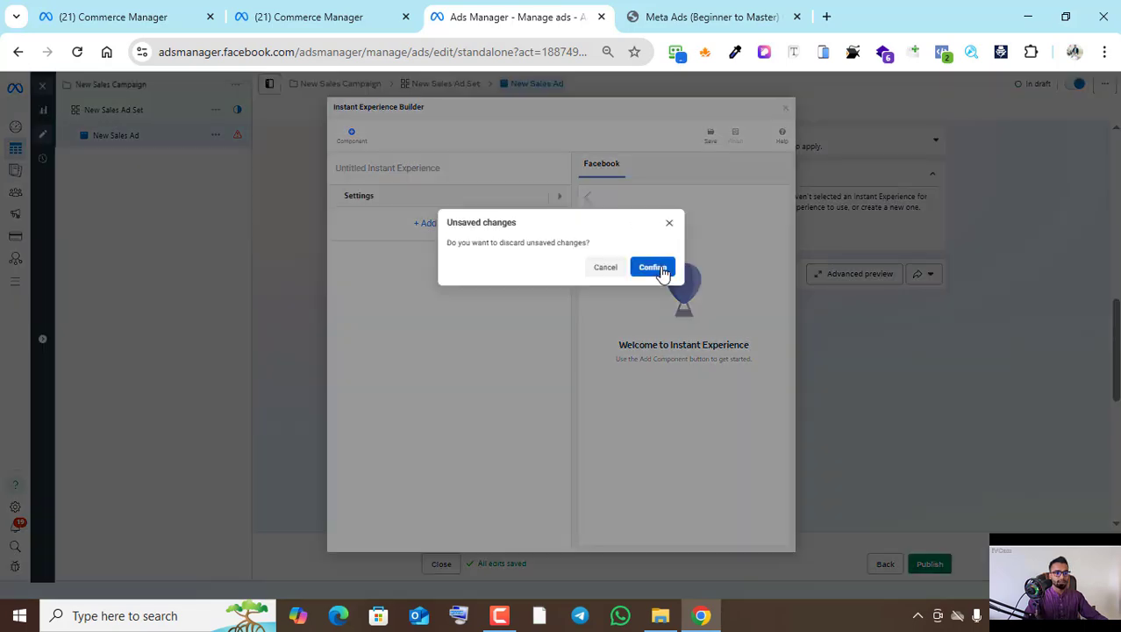
click(605, 275)
click(784, 110)
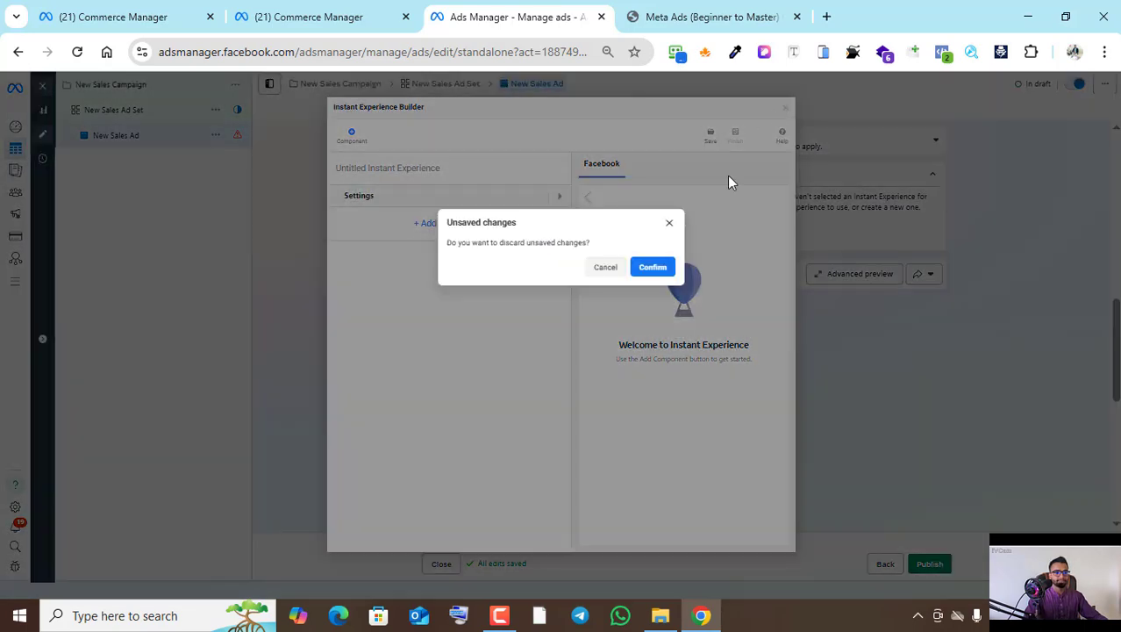
click(652, 268)
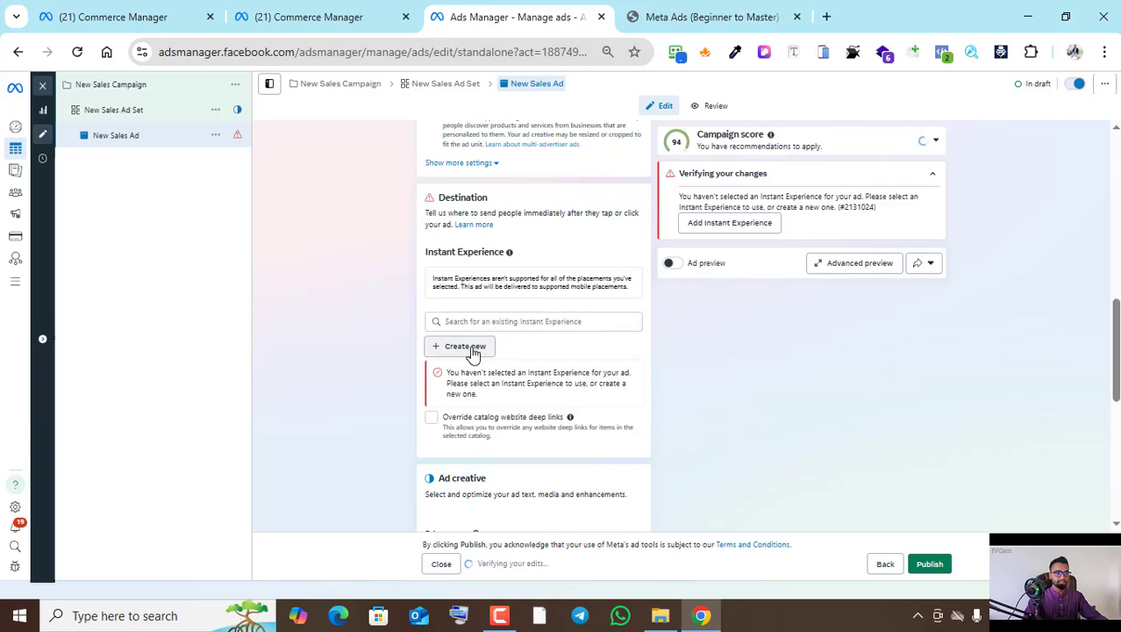
- Start a new Instant Experience from the Digital Circular template and look through its preview and settings
click(469, 344)
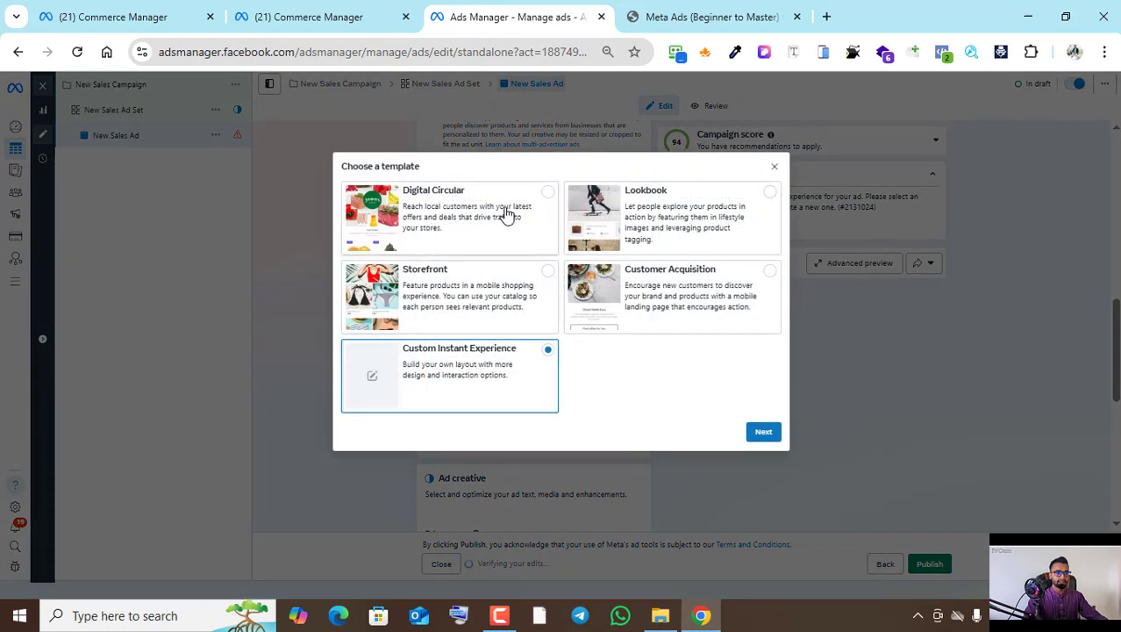
click(539, 200)
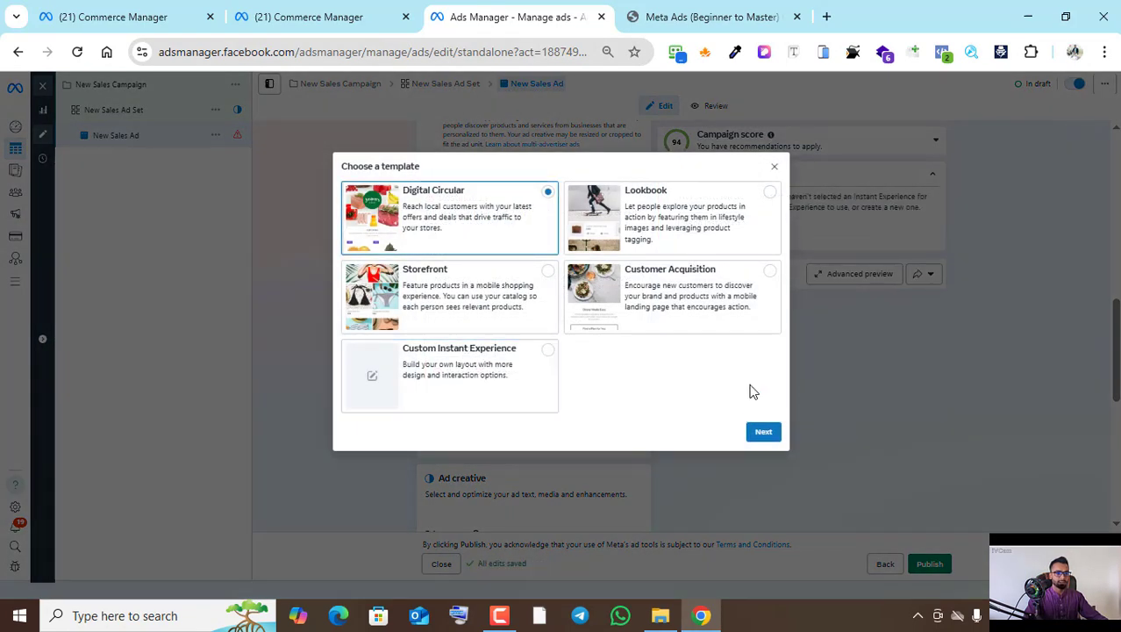
click(763, 433)
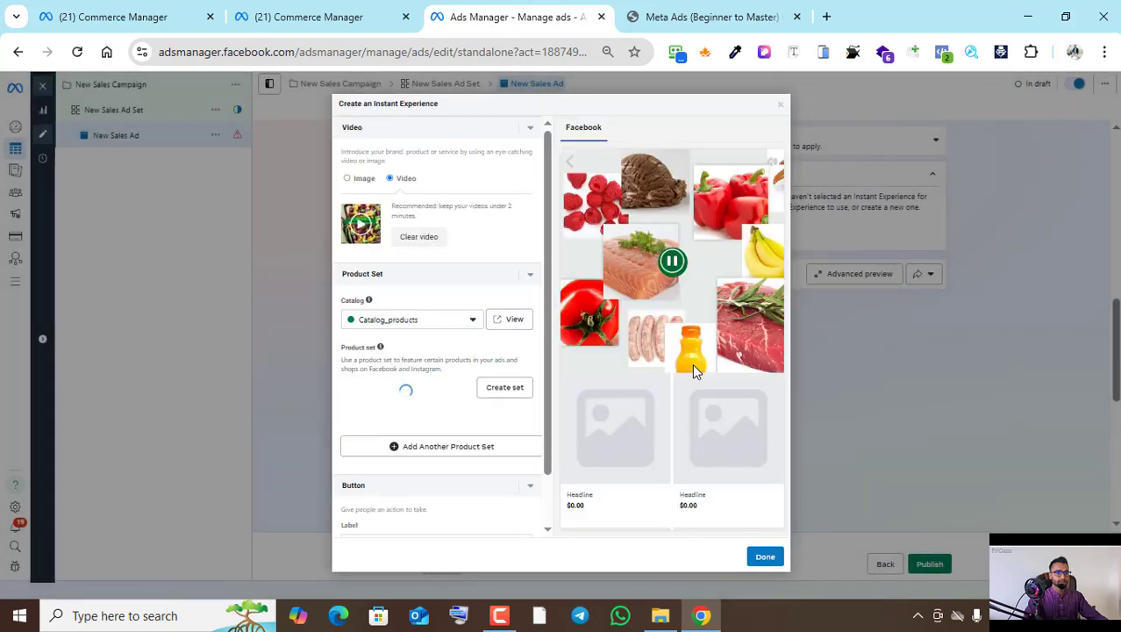
scroll(705, 336, down, 3)
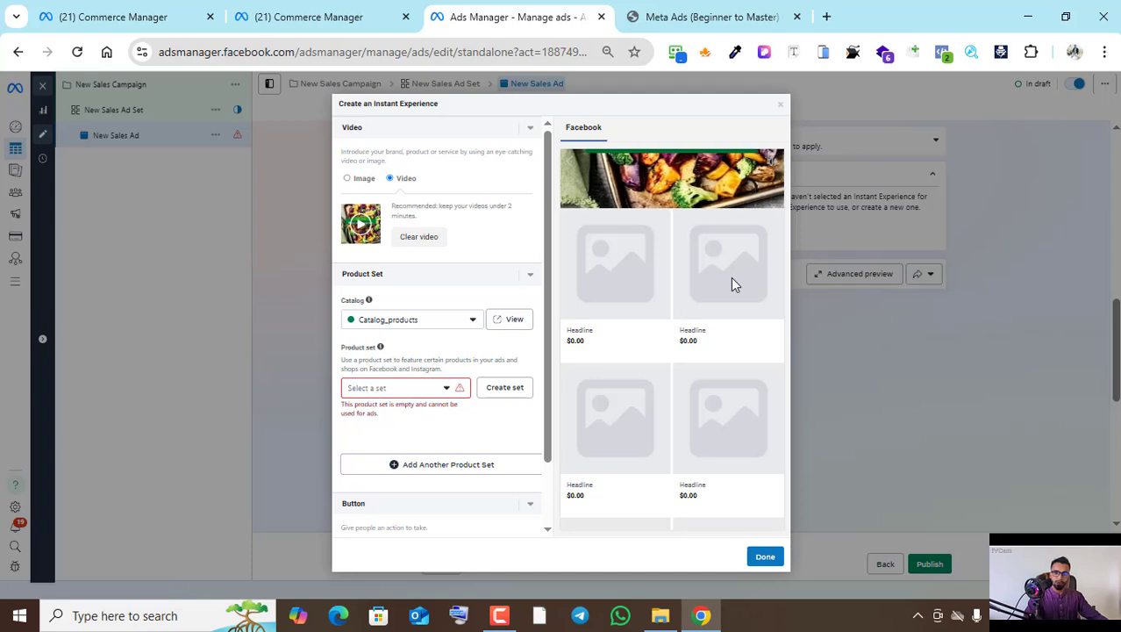
scroll(736, 366, down, 2)
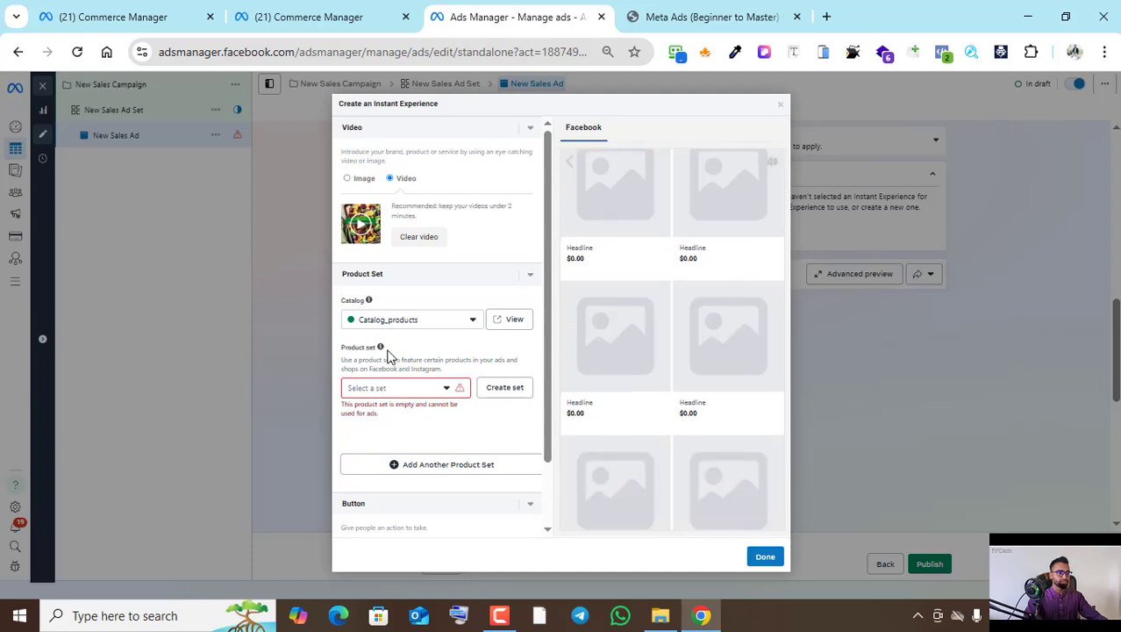
scroll(388, 357, down, 2)
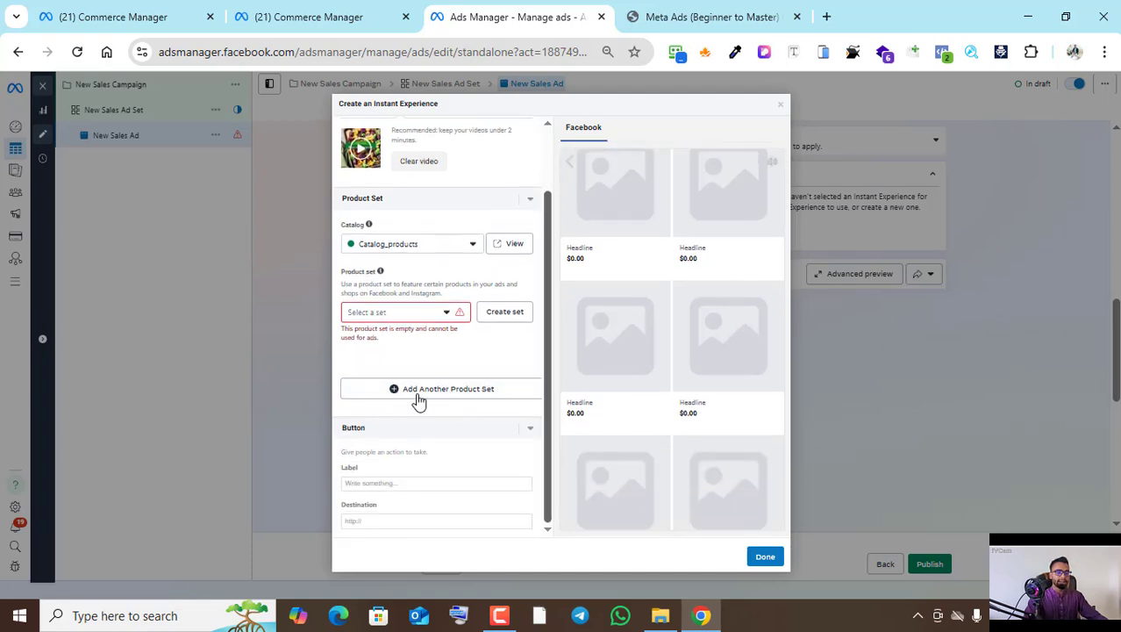
- Add another product set to the Instant Experience and check which sets from Catalog_products it can use
click(430, 390)
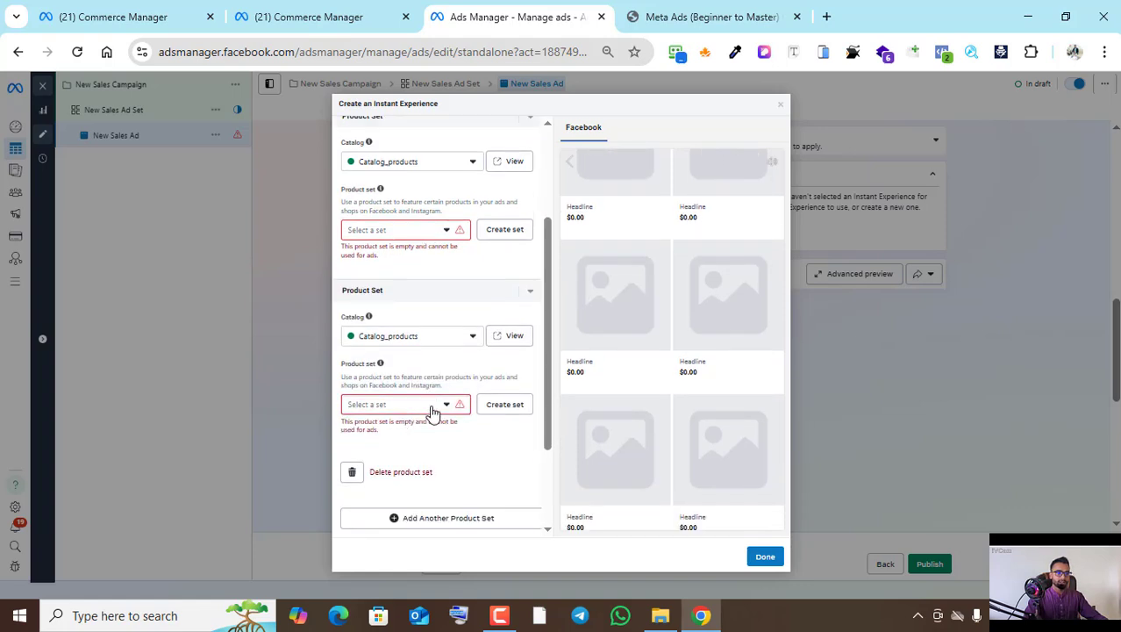
click(434, 409)
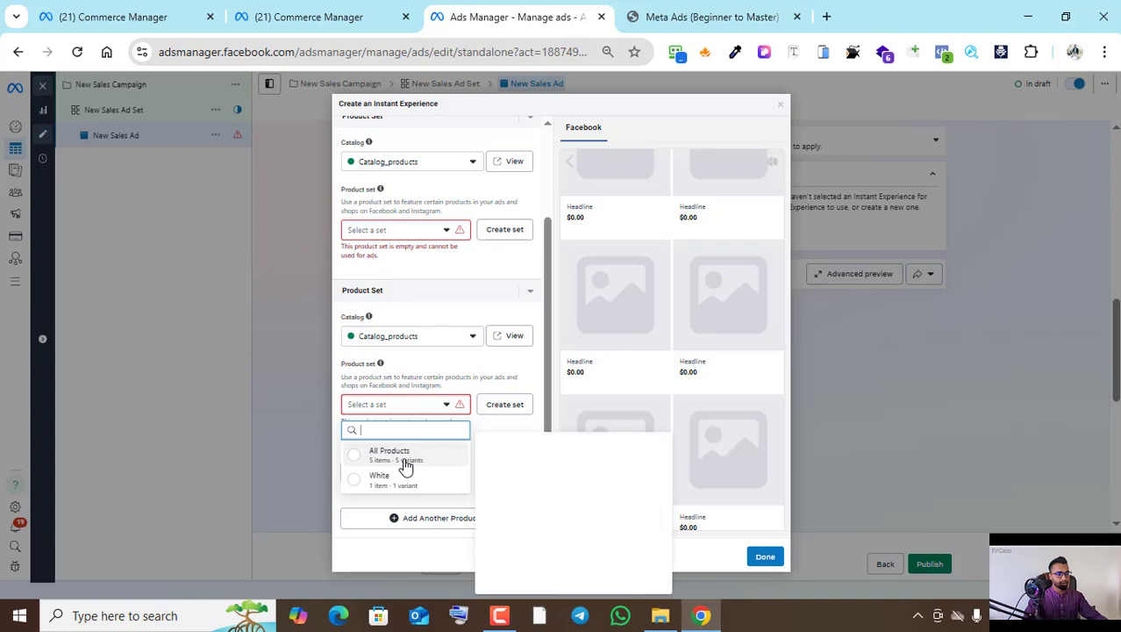
click(589, 387)
- Set the first product set of the Instant Experience to All Products
scroll(469, 386, up, 1)
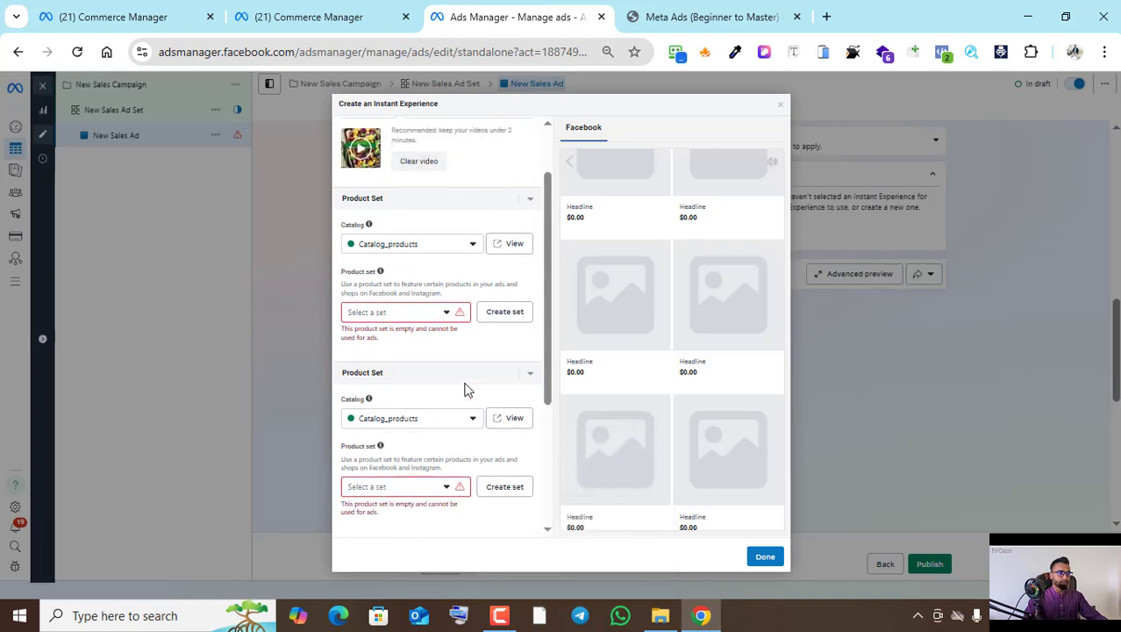
scroll(464, 387, up, 1)
scroll(465, 390, down, 1)
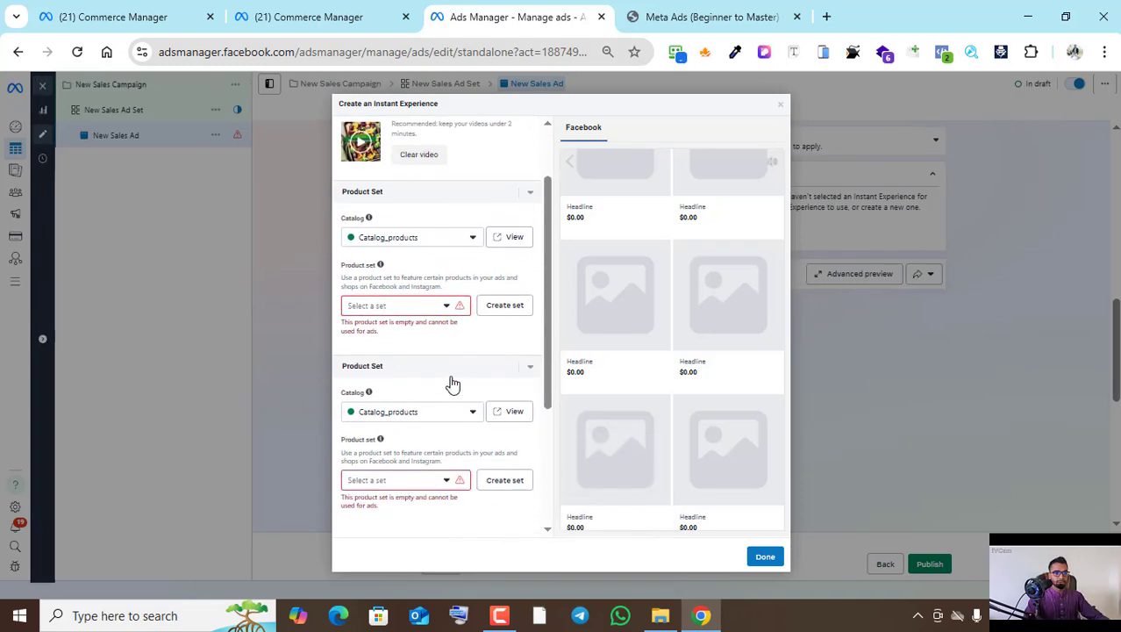
click(449, 314)
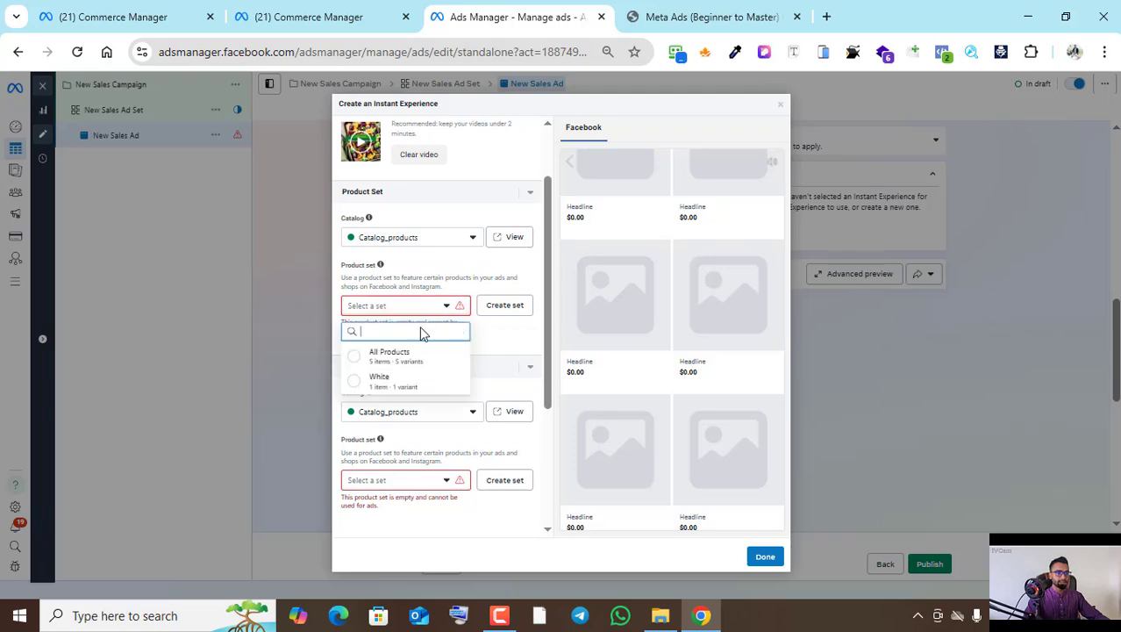
click(403, 355)
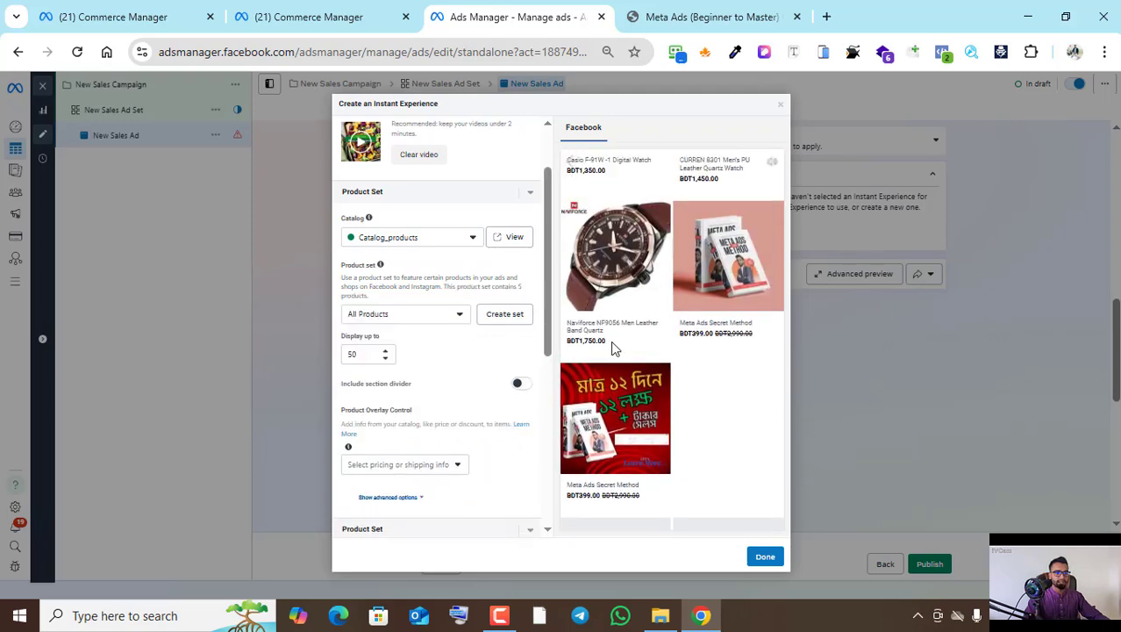
- Review the product preview and delete the empty second product set from the Instant Experience
scroll(467, 341, down, 1)
scroll(465, 337, down, 3)
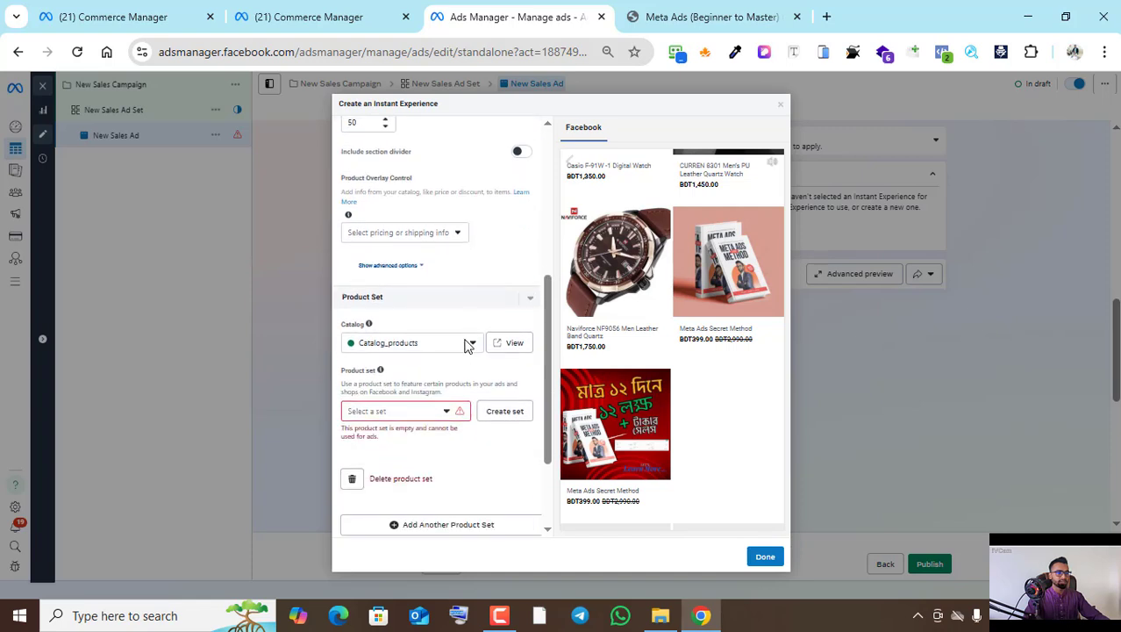
scroll(458, 314, up, 1)
scroll(458, 314, up, 1)
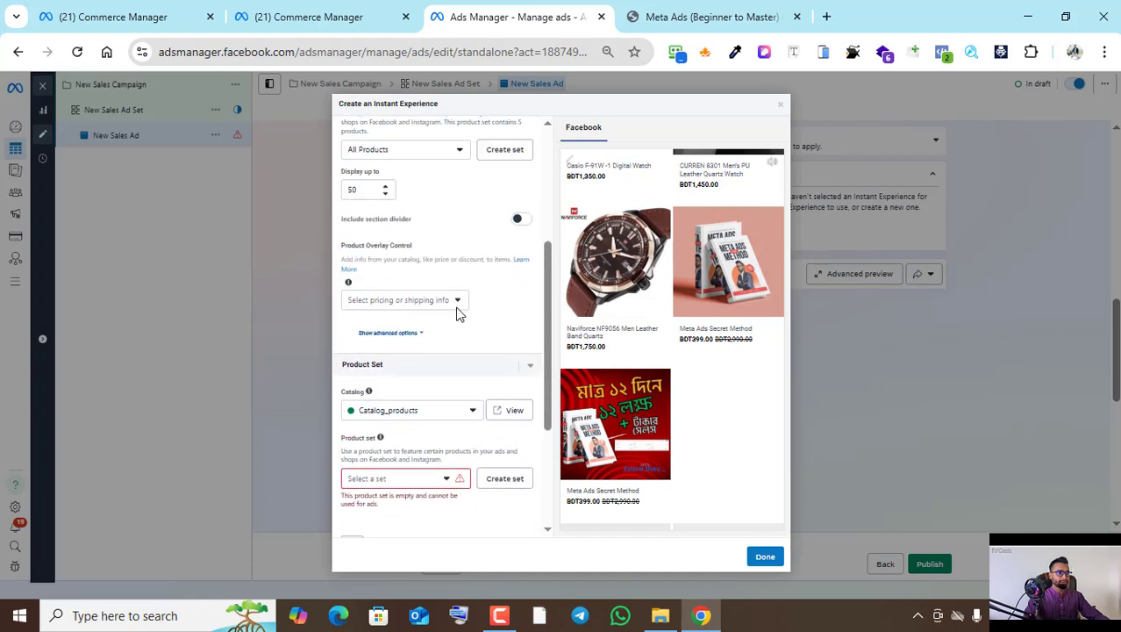
scroll(458, 313, up, 1)
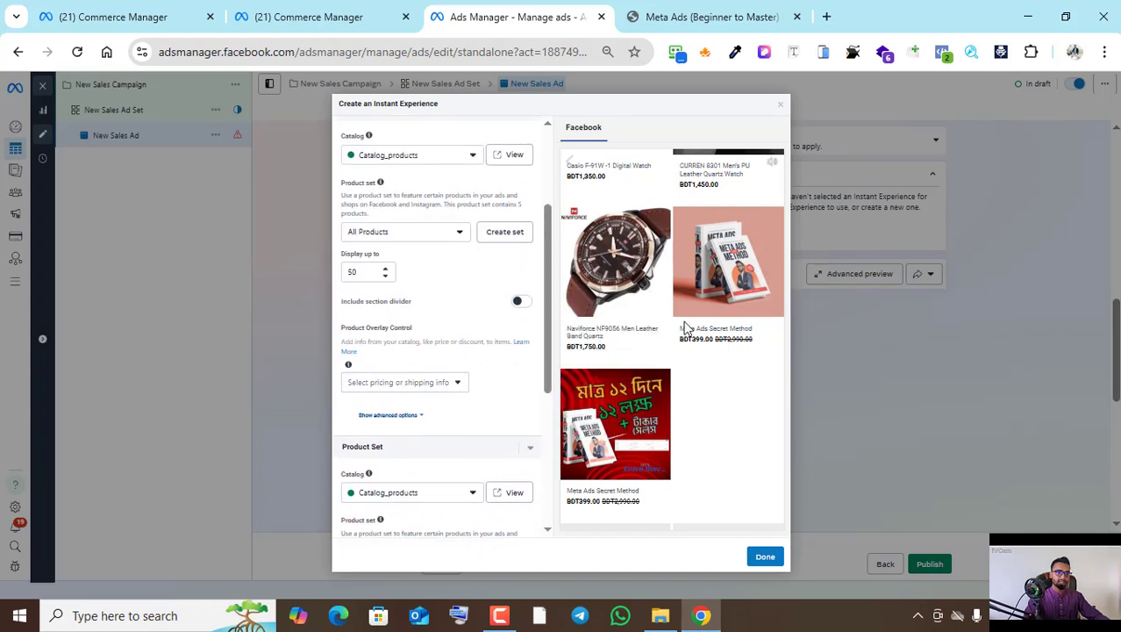
scroll(687, 328, up, 2)
scroll(417, 338, down, 3)
click(430, 361)
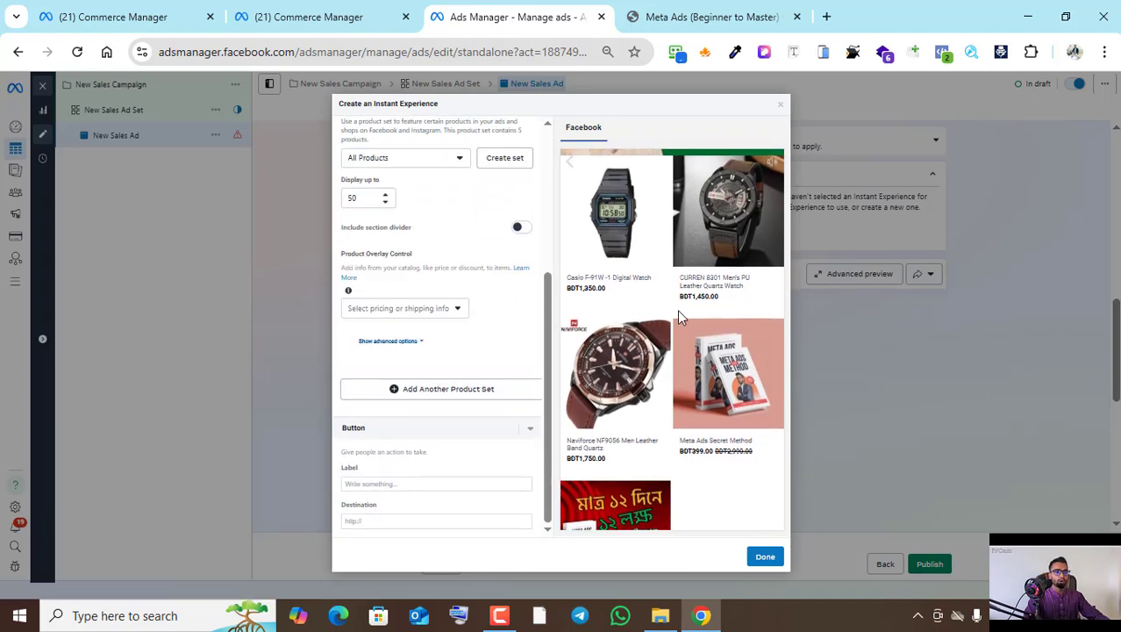
- Try to finish the Instant Experience, and enter "Shop now" as its button label
click(762, 558)
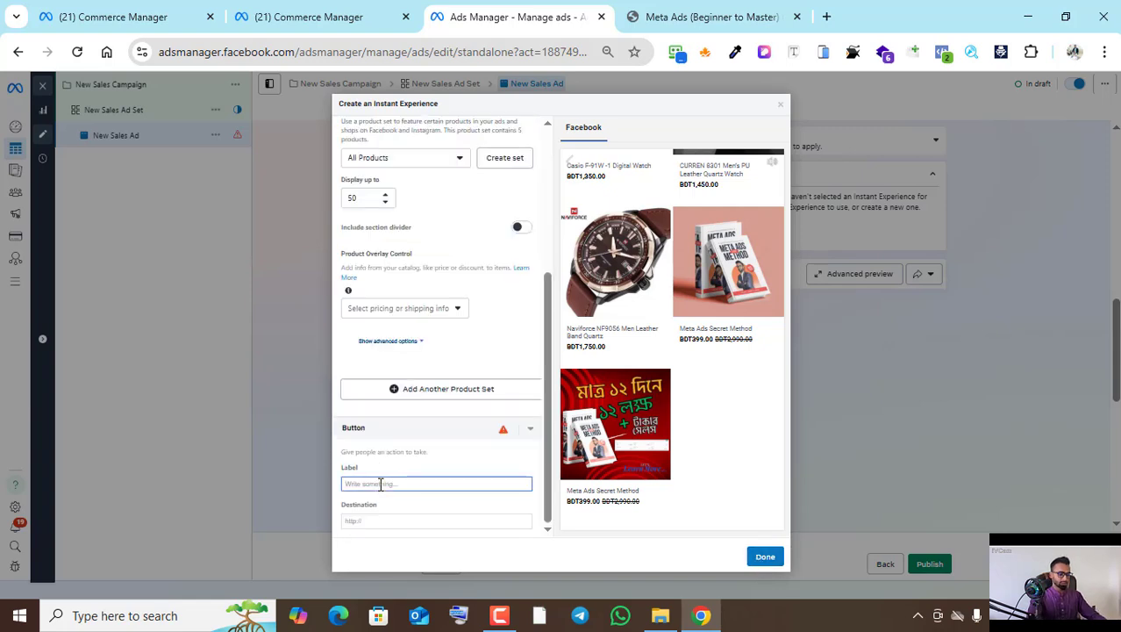
text(Shop no)
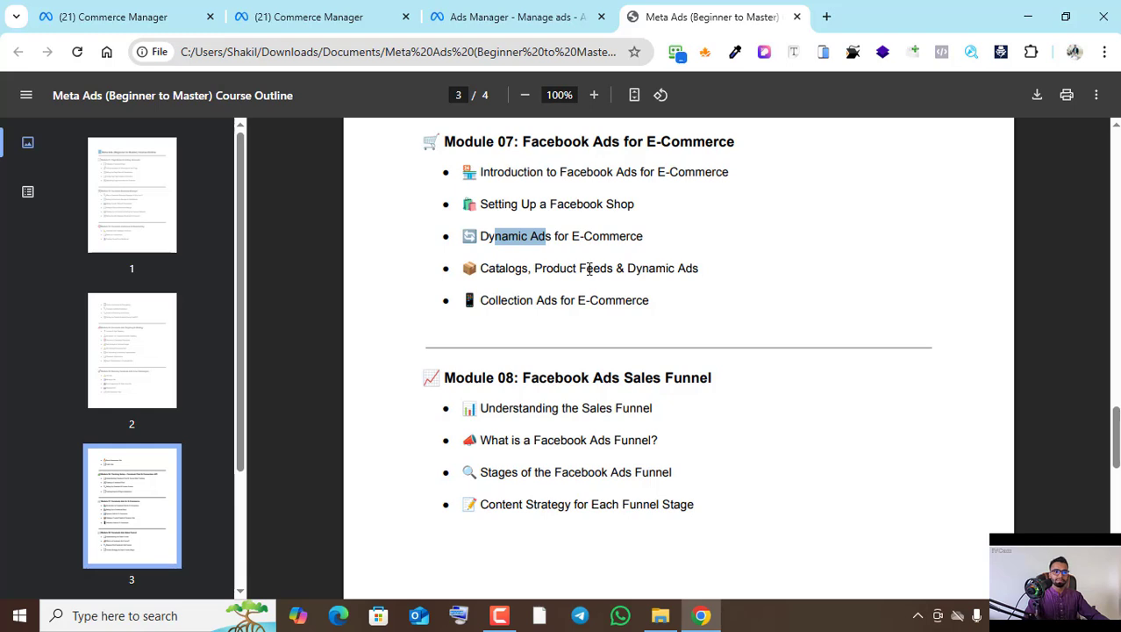
- Switch to the Meta Ads course outline PDF and view the Module 08 topics
scroll(693, 276, down, 1)
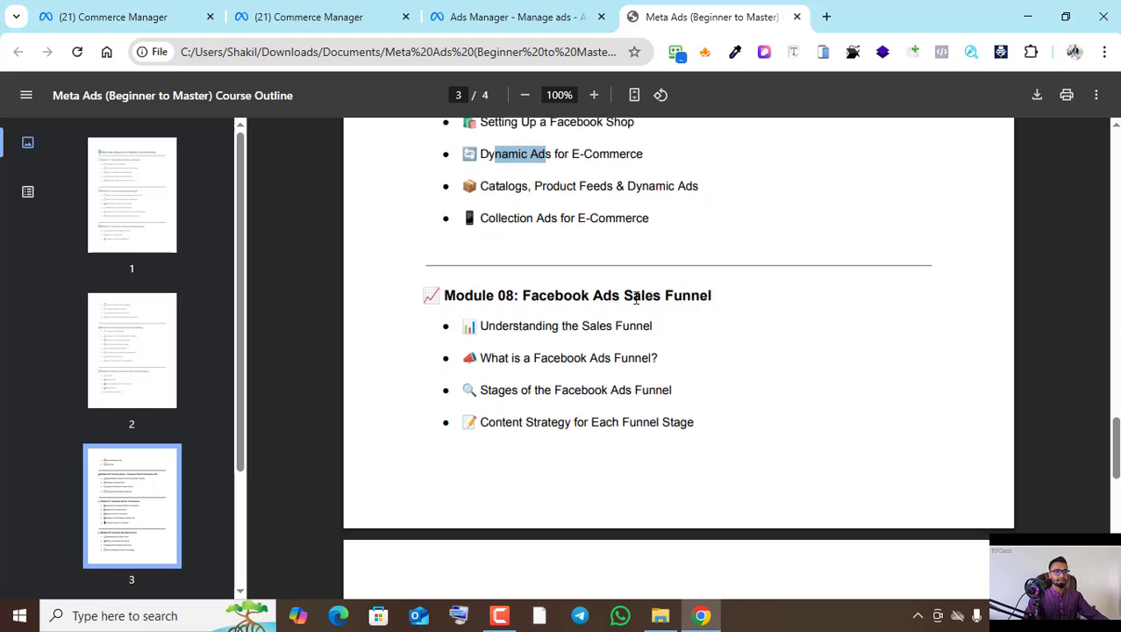